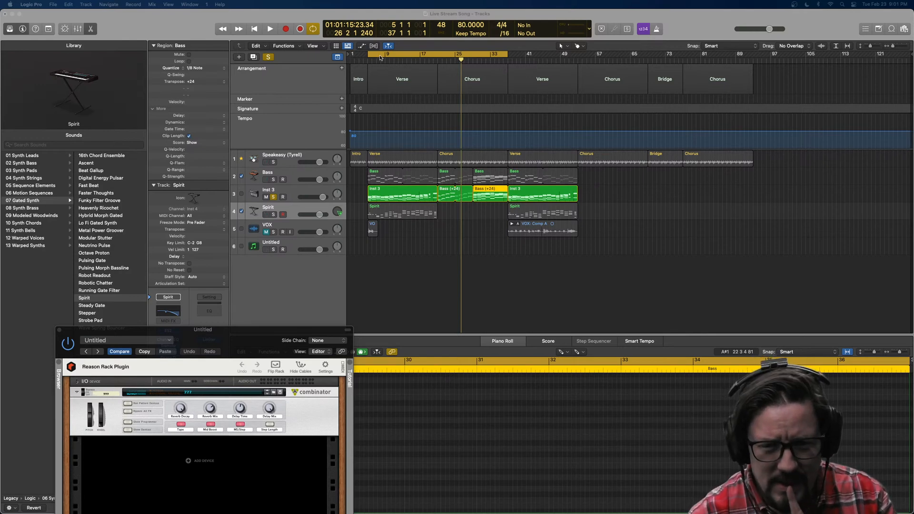
Unsolo the Inst 3 track, move the cycle range to the first Chorus starting at bar 21, and play it.
left_click(274, 196)
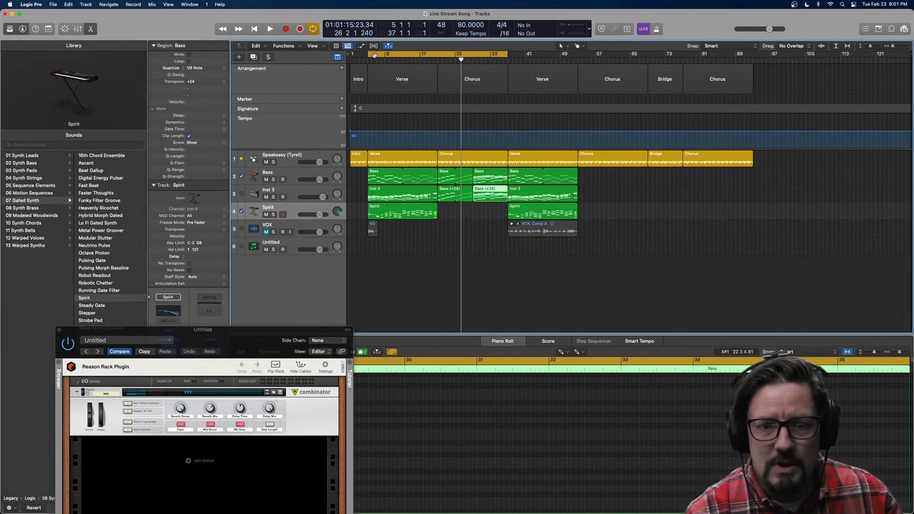
left_click_drag(373, 54, 438, 58)
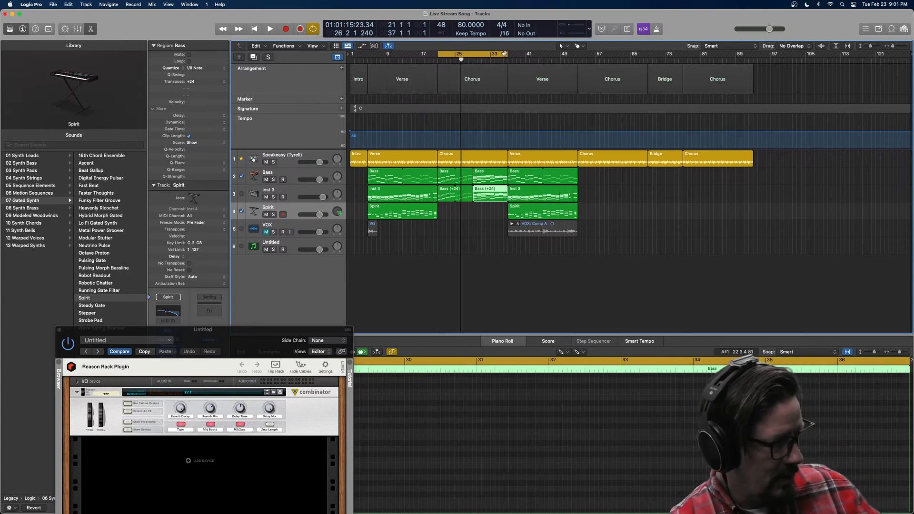
key("space")
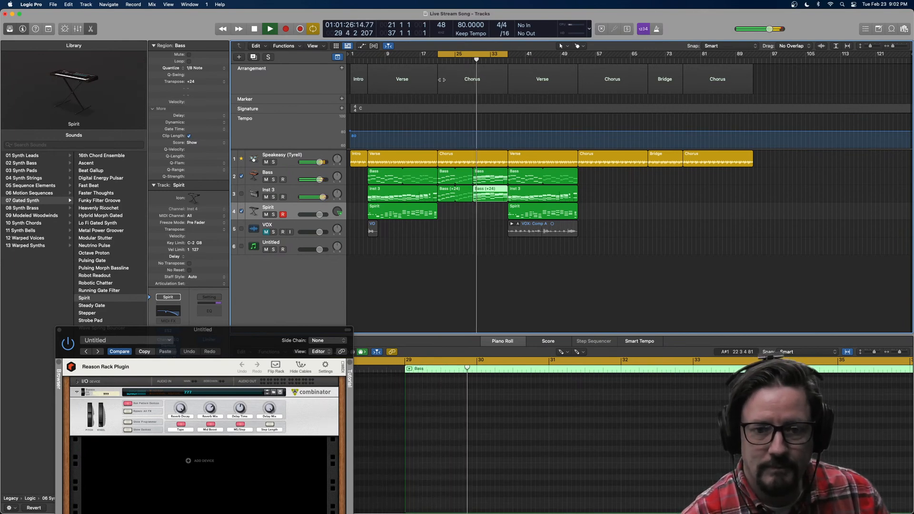
Rename the Untitled track 6 as 777 and stop playback.
double_click(273, 243)
type("77")
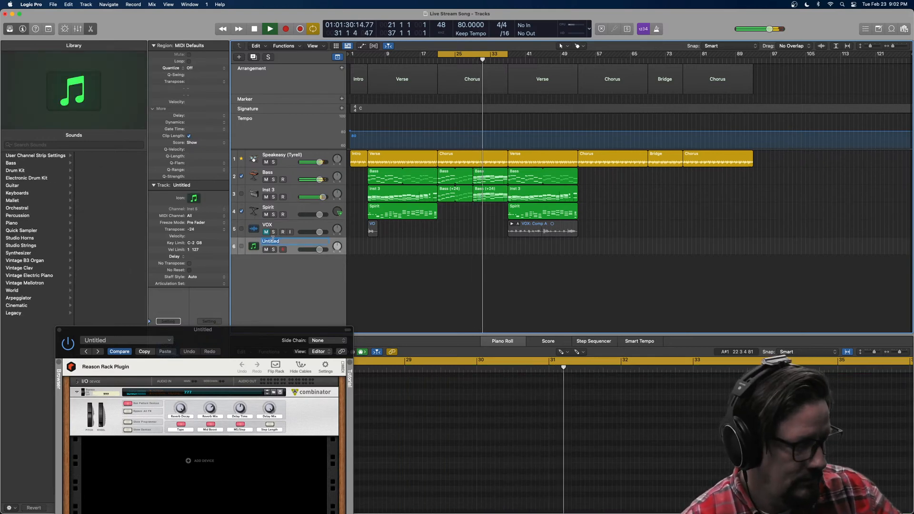
type("7")
key("Return")
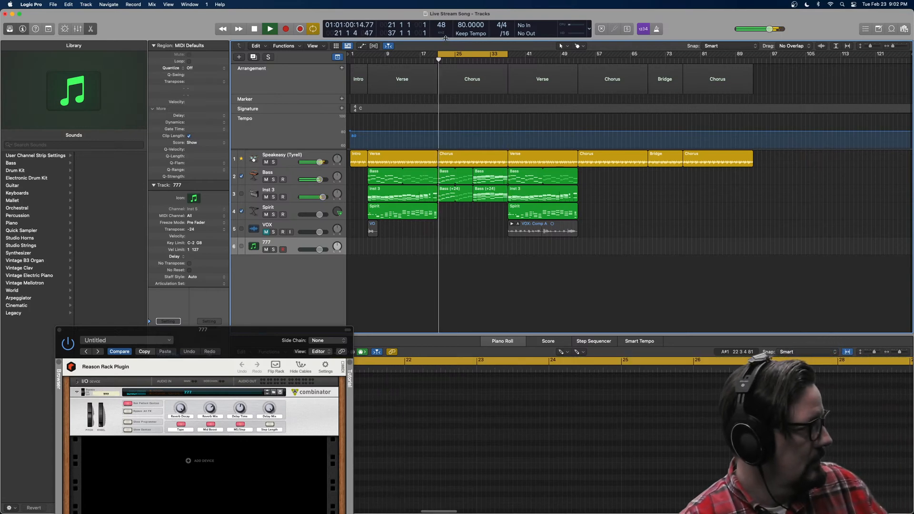
key("space")
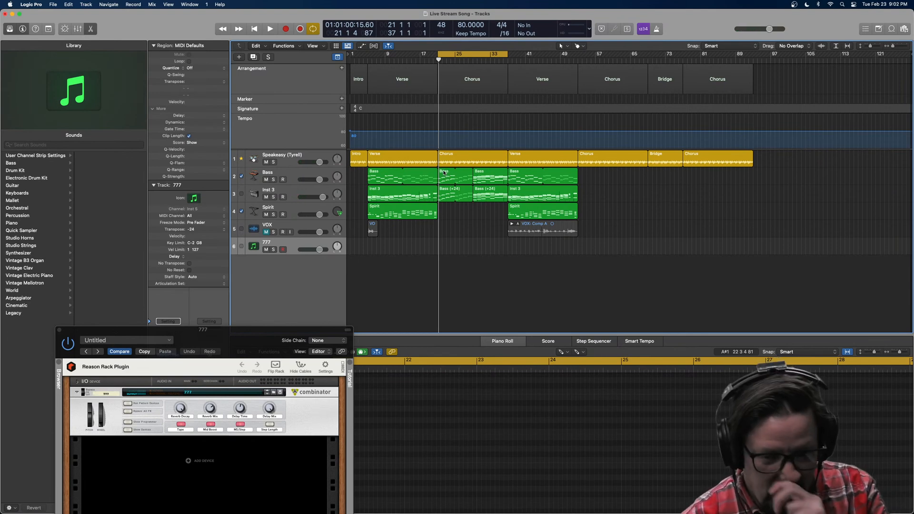
Solo the Bass track and play its first chorus region while viewing its notation in the score, clear of the plug-in window.
left_click(444, 173)
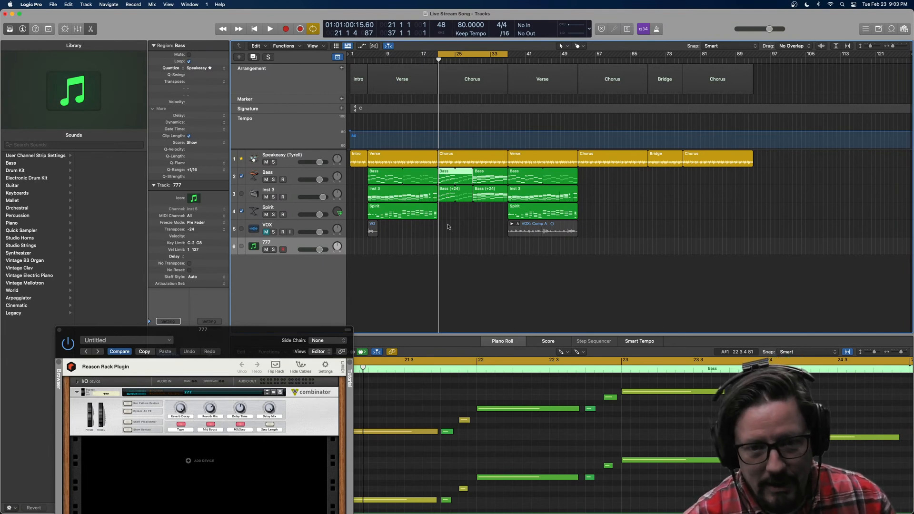
left_click(274, 179)
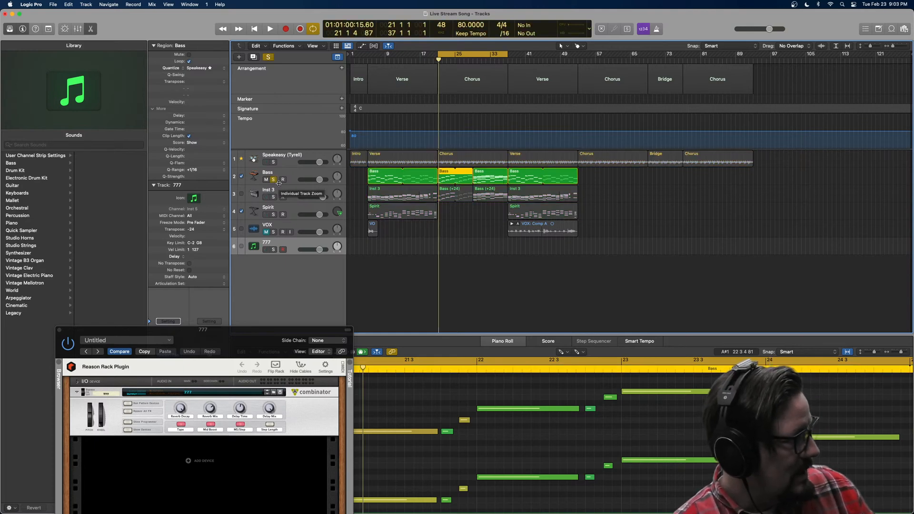
key("space")
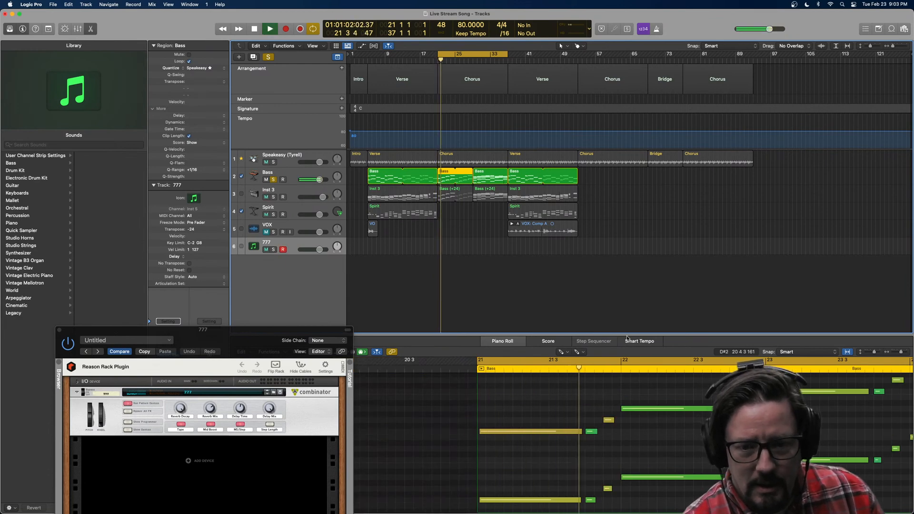
left_click(548, 342)
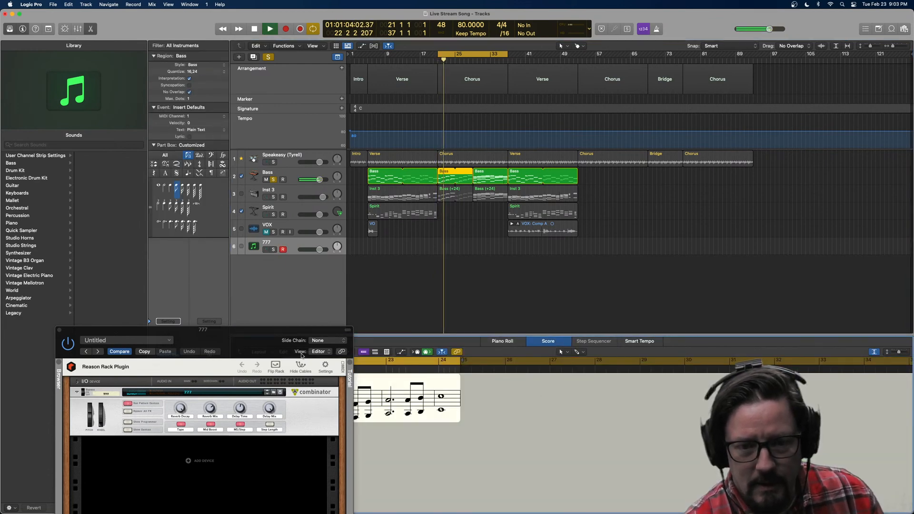
left_click_drag(269, 333, 287, 461)
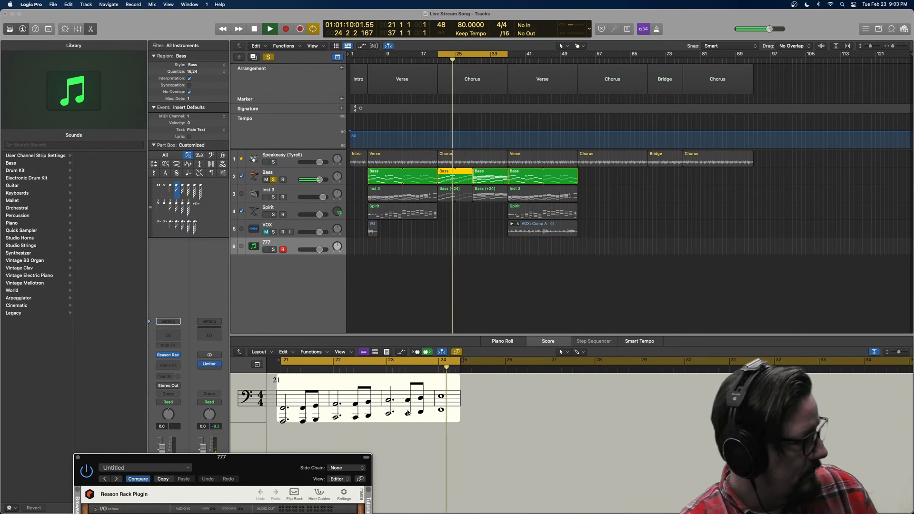
key("space")
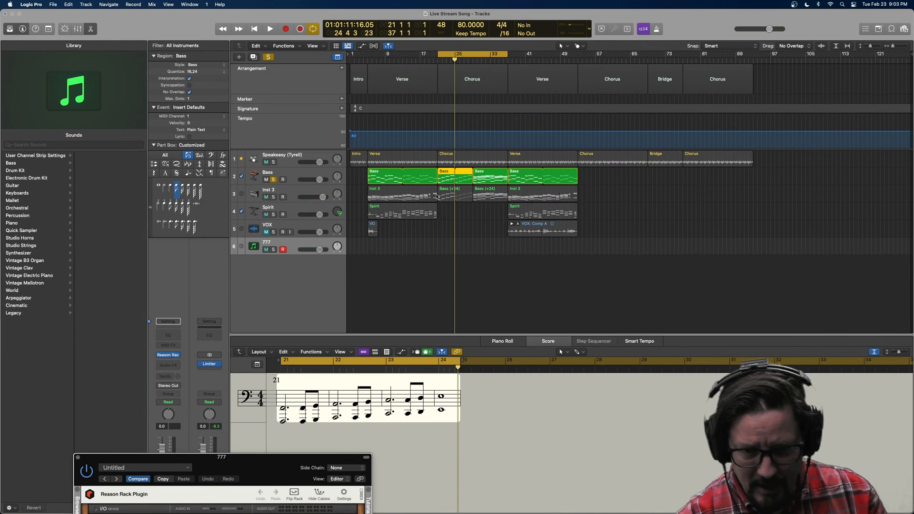
View the second chorus Bass region's notation and play it from about bar 28 with the cycle off.
left_click(487, 173)
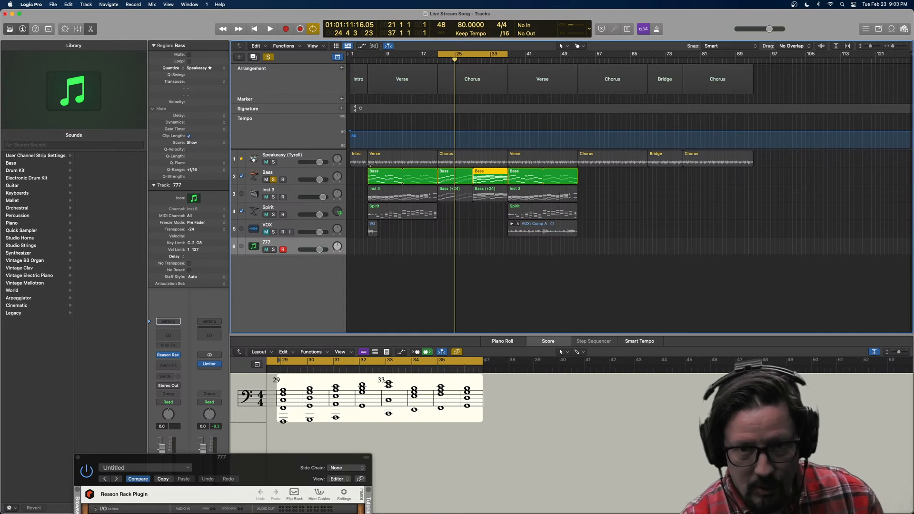
left_click(471, 56)
left_click(473, 60)
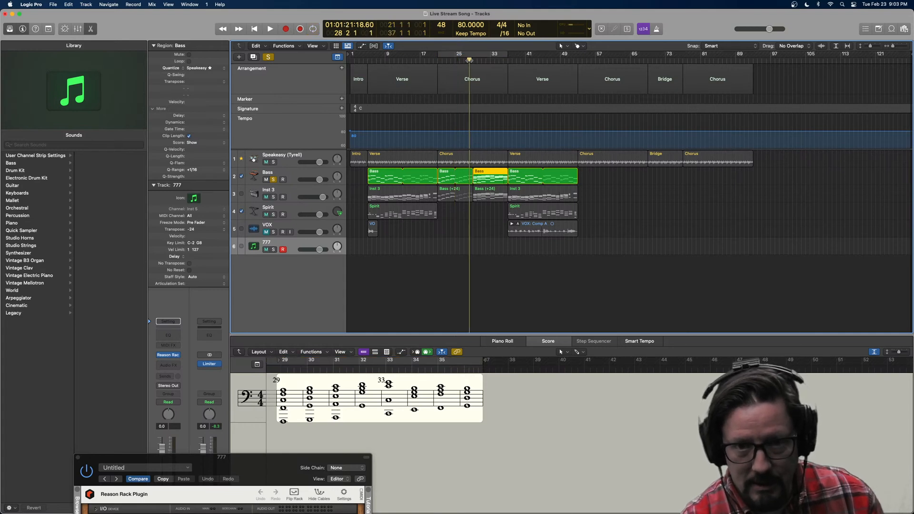
key("space")
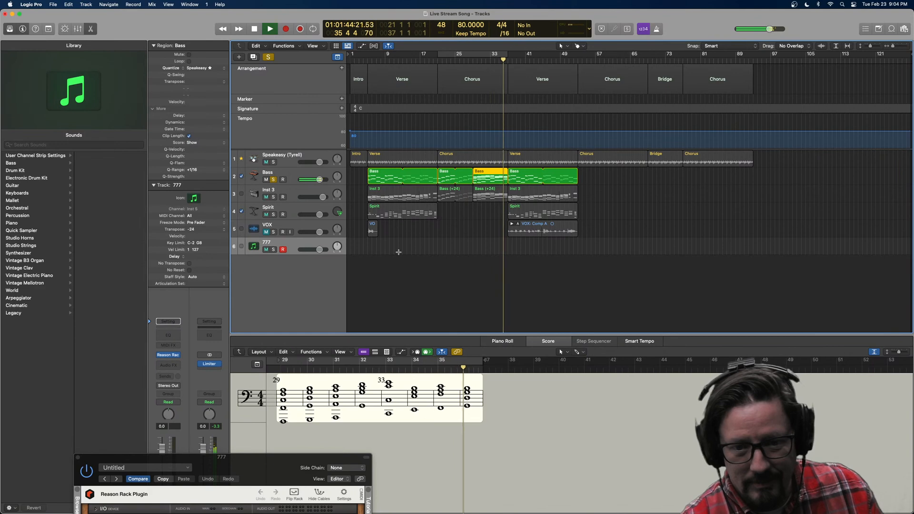
key("space")
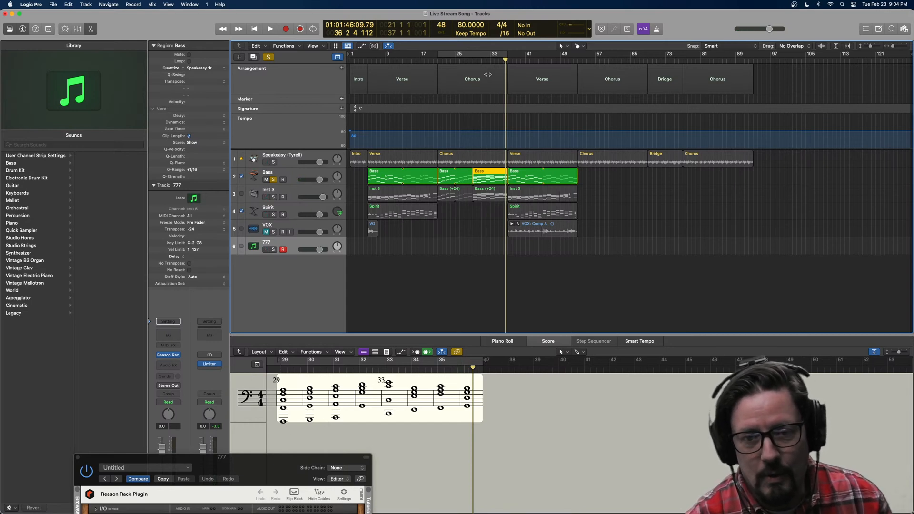
Turn the chorus cycle back on, select the Inst 3 track and unsolo the Bass track.
left_click(480, 59)
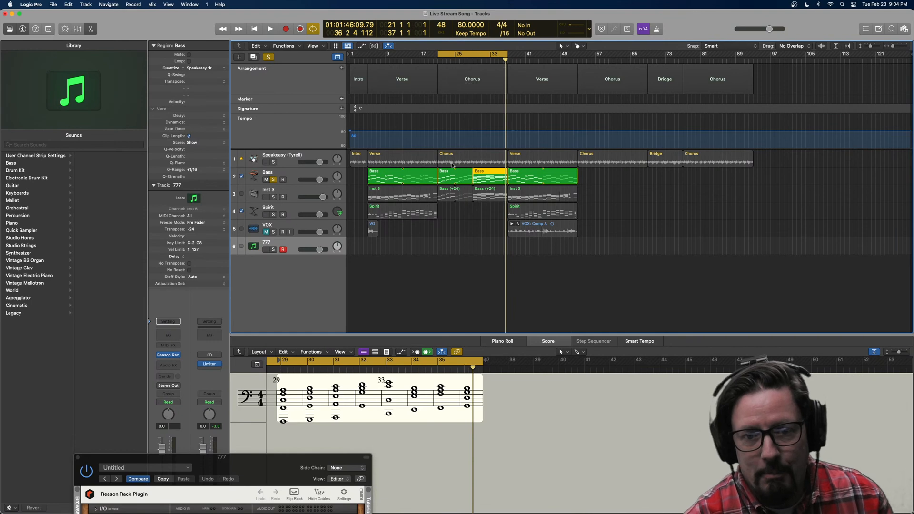
left_click(446, 175)
left_click(480, 175)
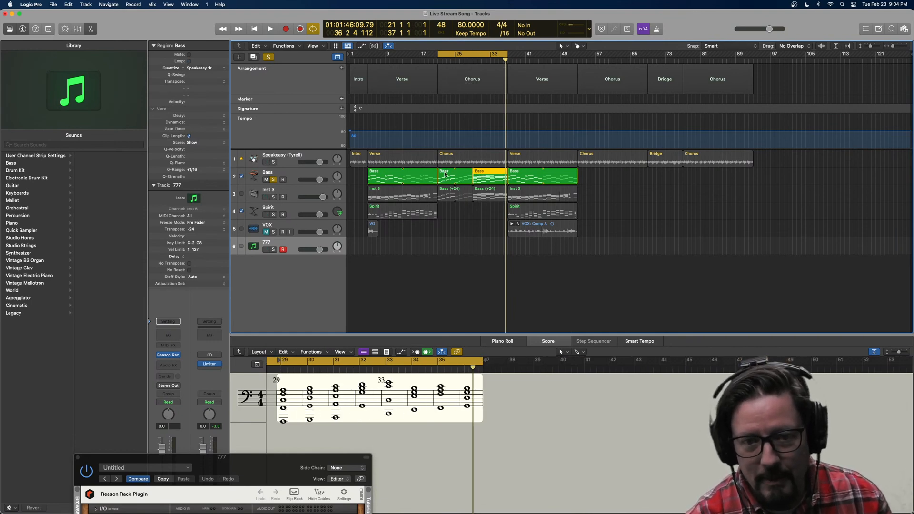
left_click(445, 175)
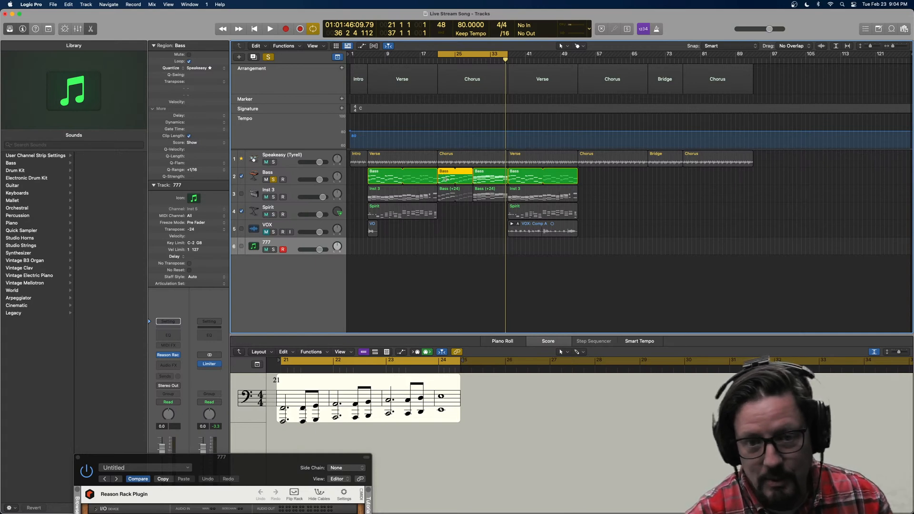
left_click(303, 192)
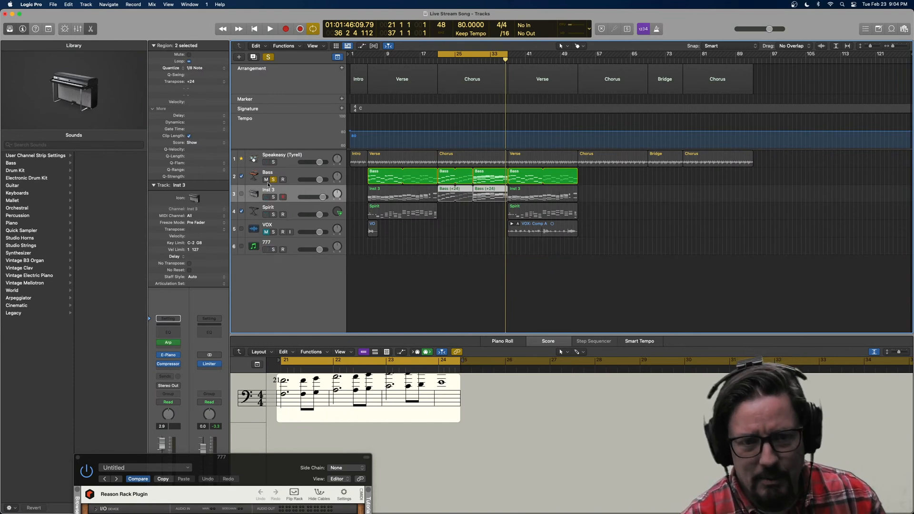
left_click(272, 180)
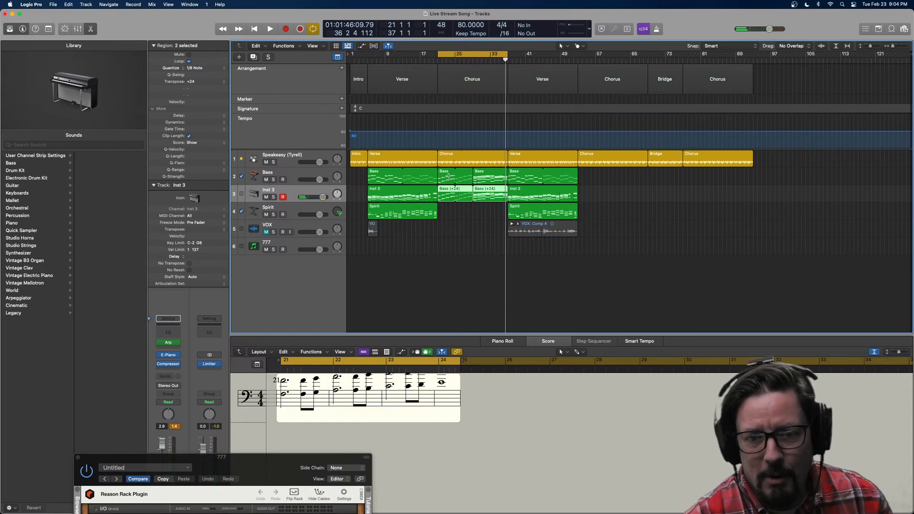
Replace the first chorus region on the Inst 3 track with a copy of the Bass region above it.
left_click(450, 212)
left_click(448, 194)
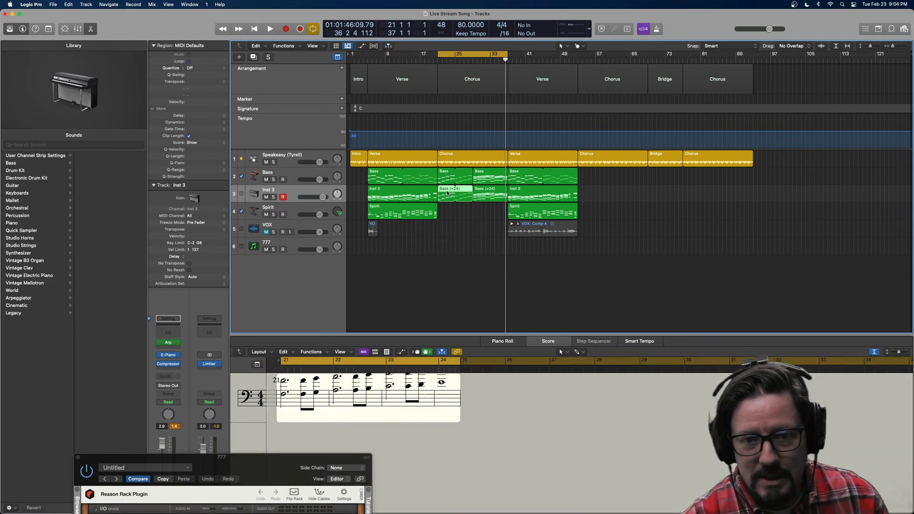
mouse_move(447, 192)
left_mouse_down()
mouse_move(447, 175)
mouse_move(446, 194)
left_mouse_up()
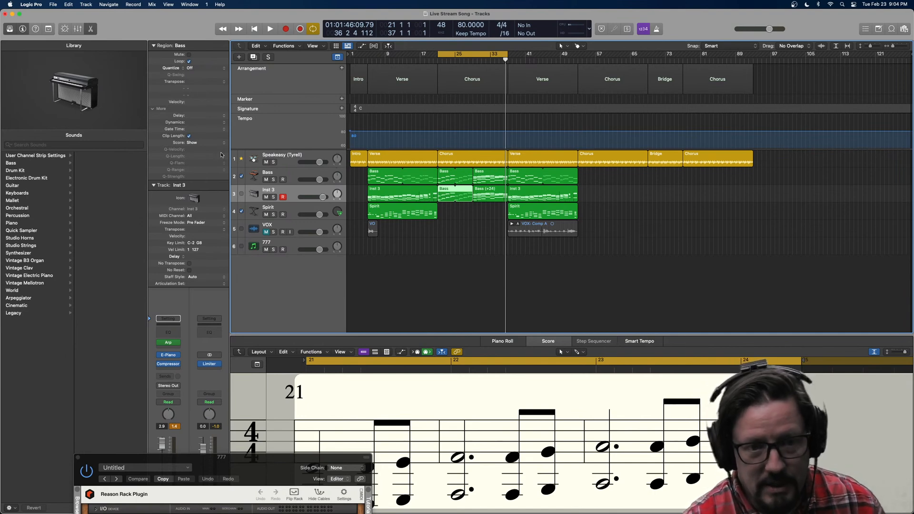
Quantize the first chorus Bass region on the Inst 3 track to 1/8 Note and transpose it +24.
left_click(155, 46)
left_click(154, 47)
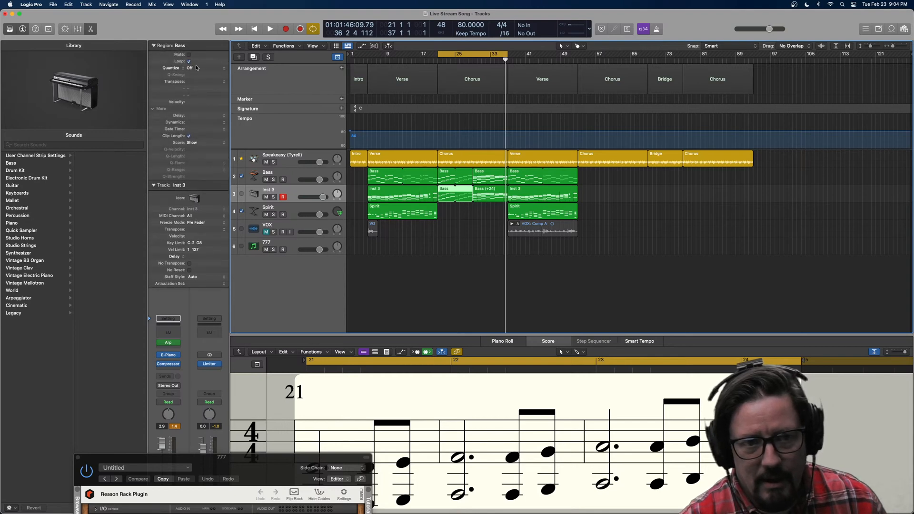
left_click(153, 185)
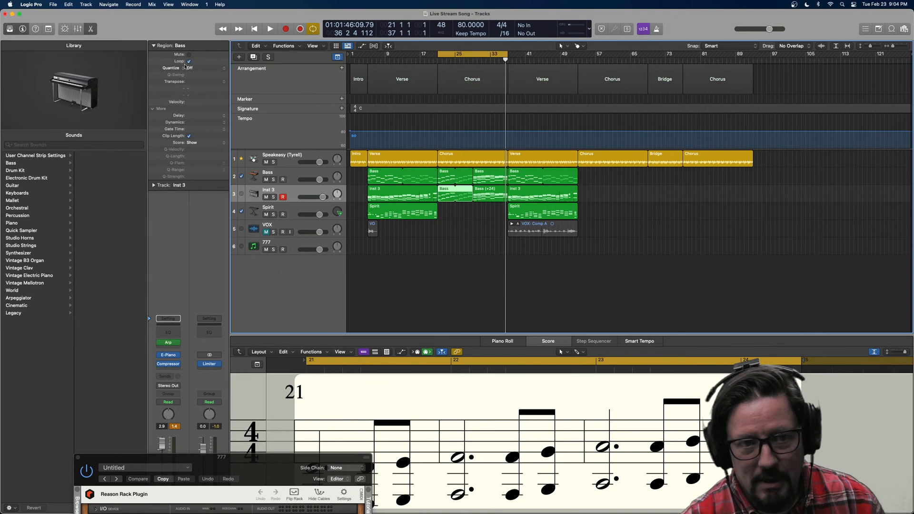
left_click(217, 69)
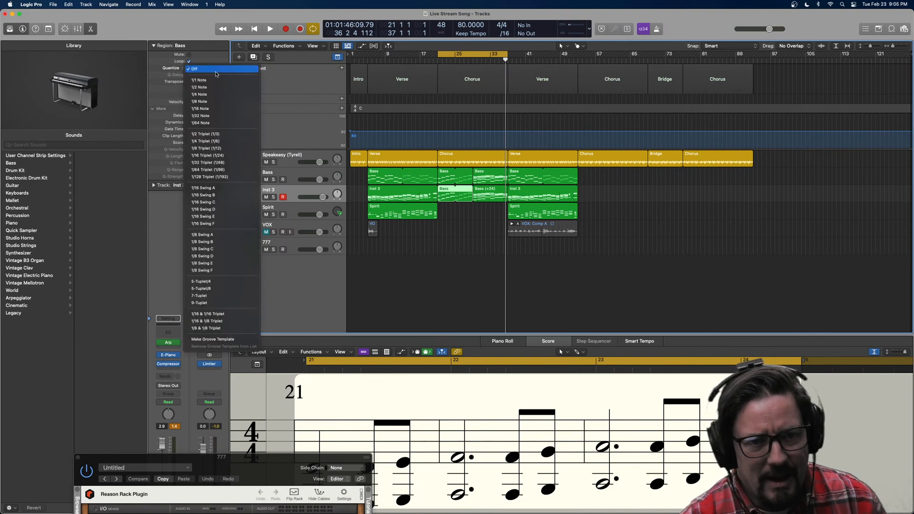
left_click(215, 102)
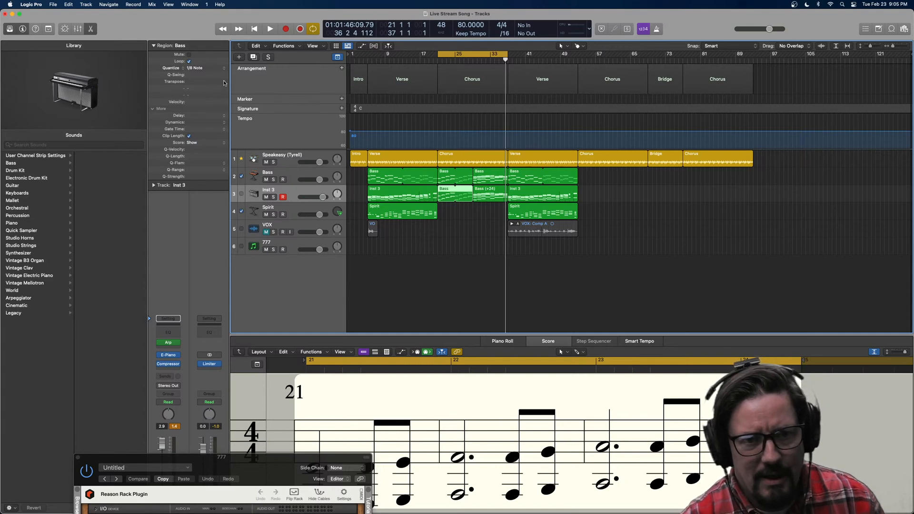
left_click(210, 82)
left_click(209, 72)
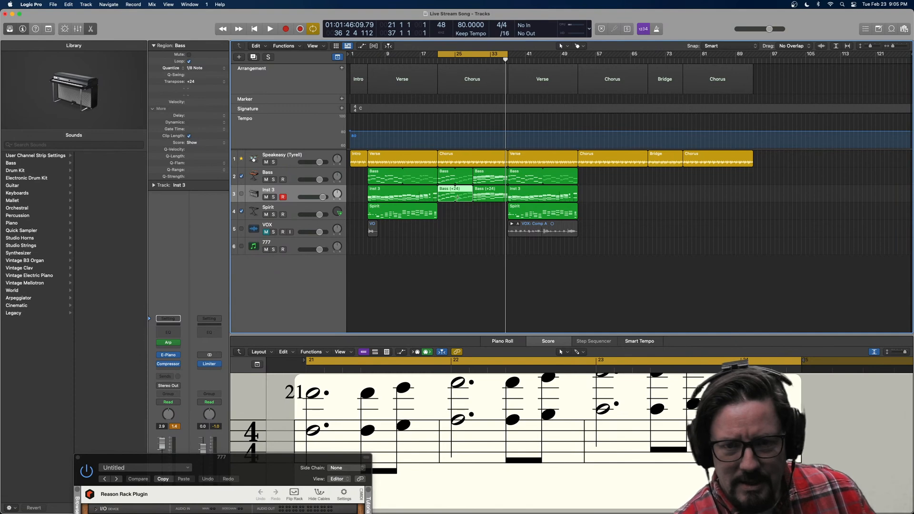
Play the chorus with Bass, Inst 3 and 777 soloed and the 777 track selected for trying out its sound.
key("space")
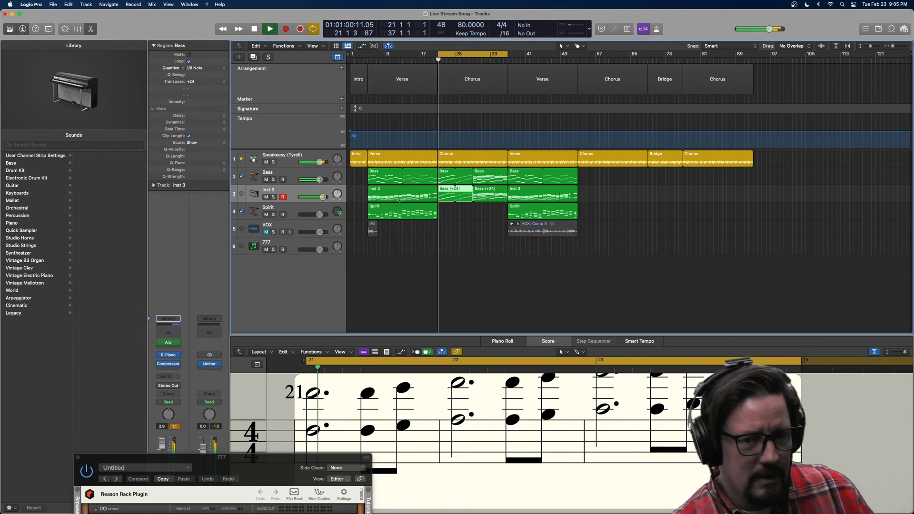
left_click(273, 180)
left_click(273, 196)
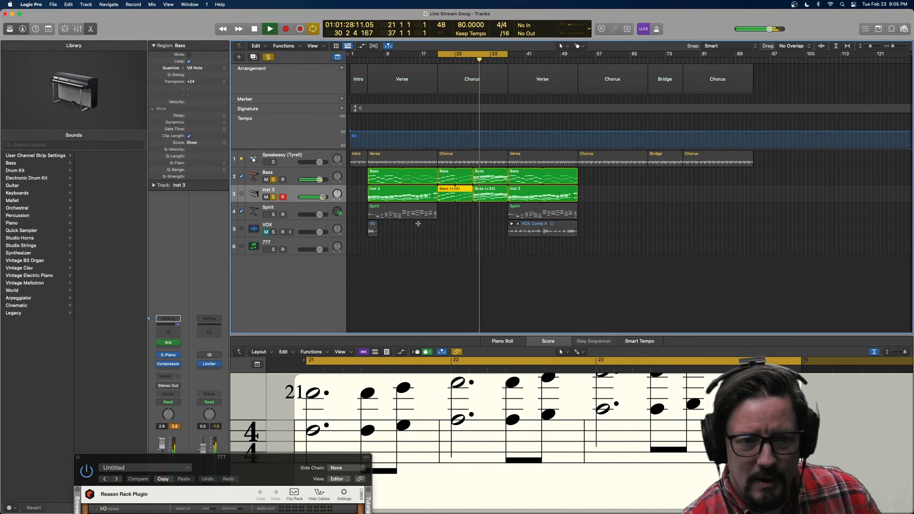
left_click(272, 249)
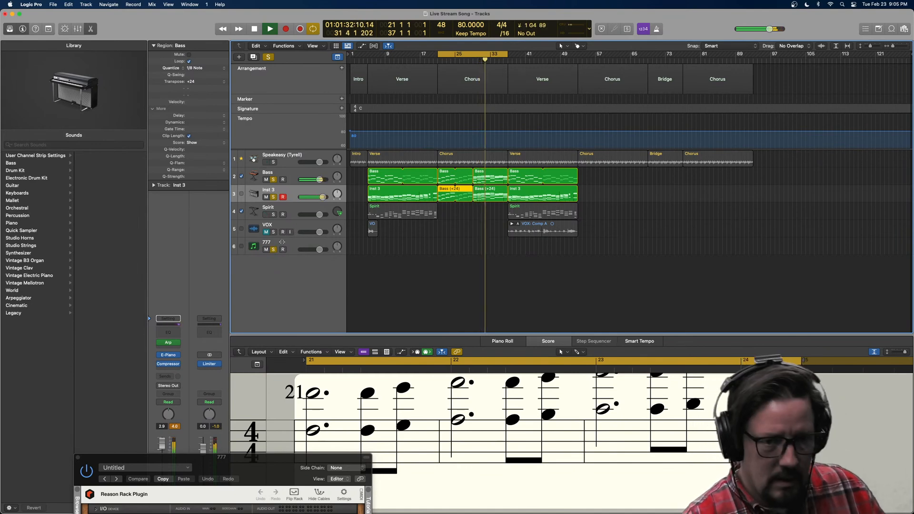
left_click(264, 253)
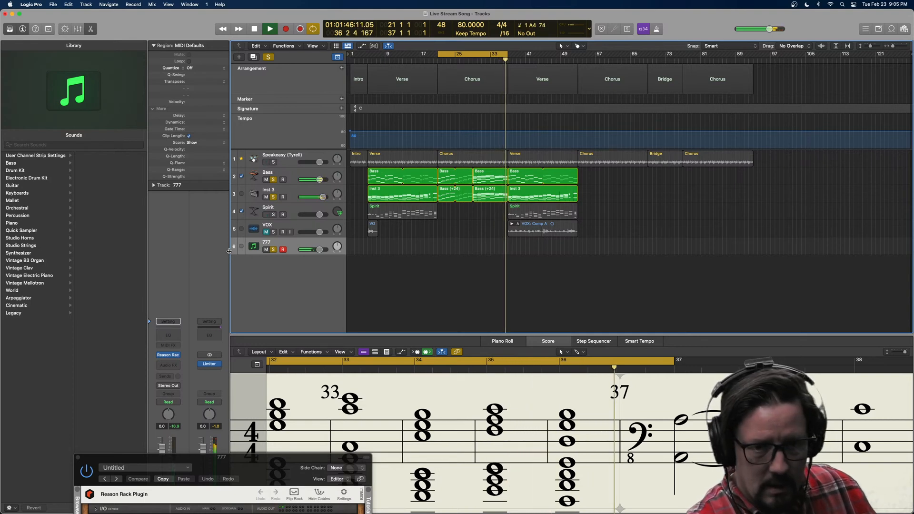
key("space")
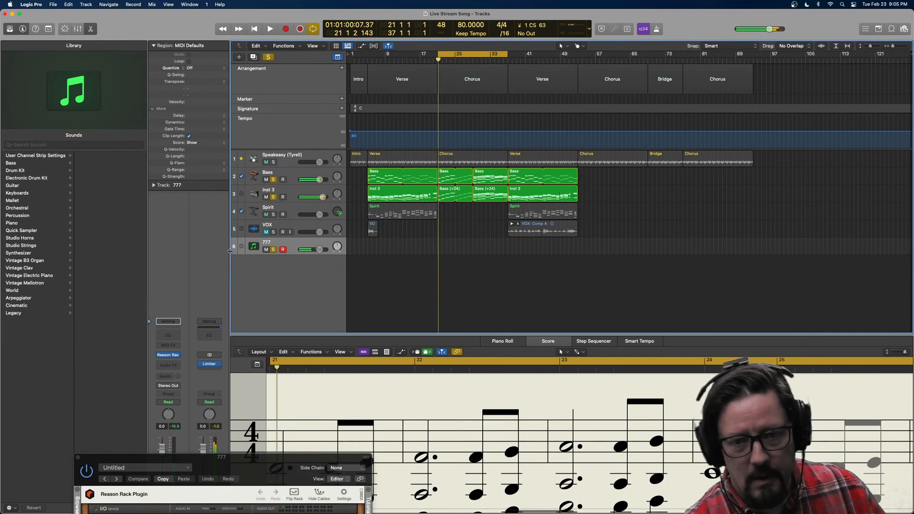
Turn off the cycle and all track solos, and move the Reason Rack Plugin window away from the channel strips.
left_click(468, 56)
left_click(273, 179)
left_click(273, 196)
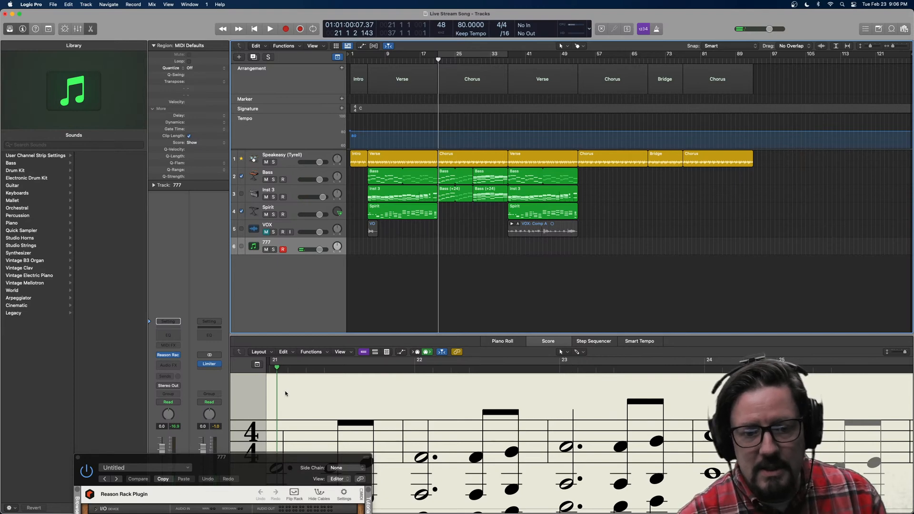
left_click_drag(258, 466, 776, 72)
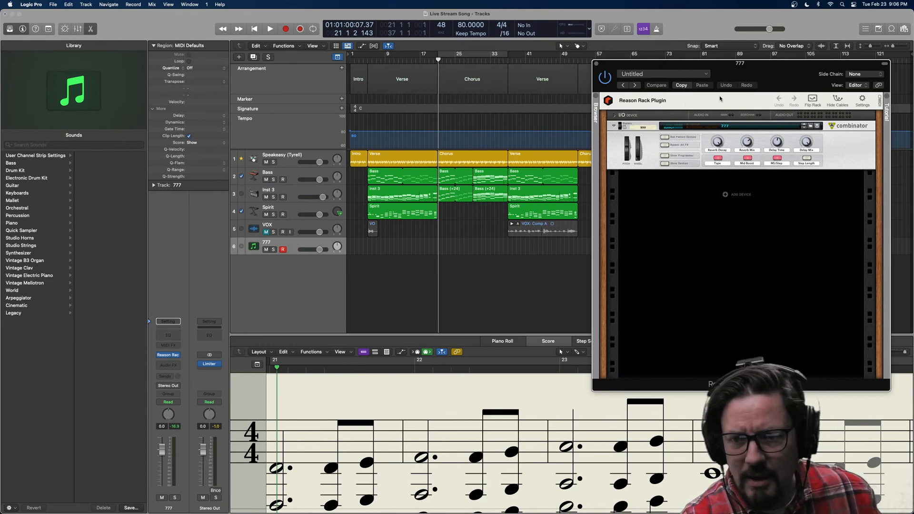
Inspect the cable connections on the rear of the 777 Combinator and return the rack to its front.
left_click(812, 99)
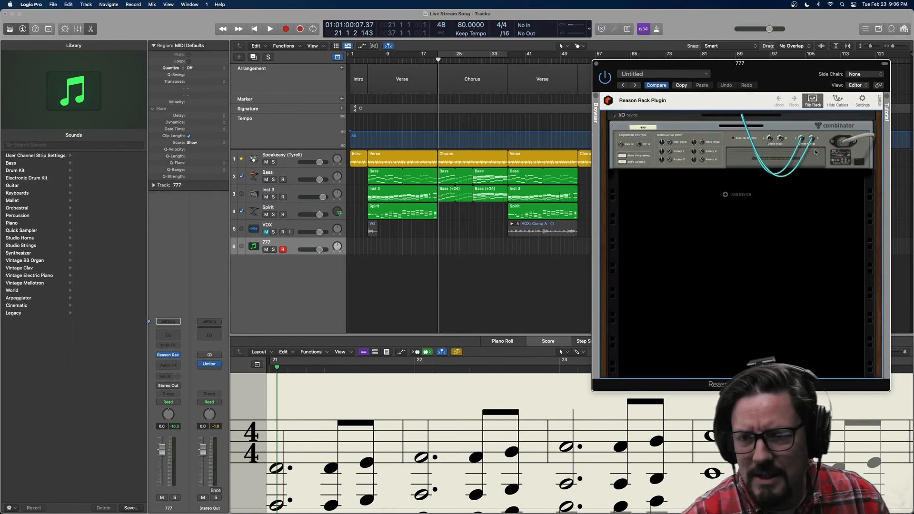
left_click_drag(815, 151, 811, 138)
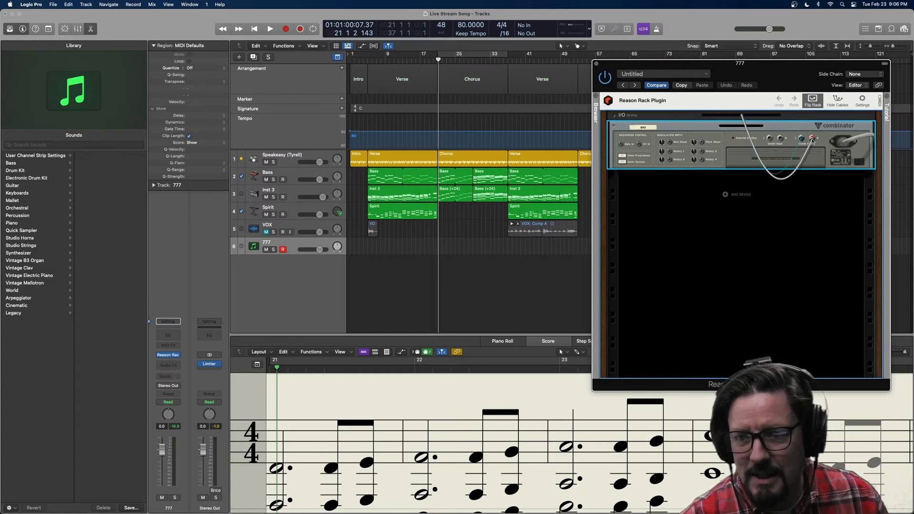
left_click(812, 100)
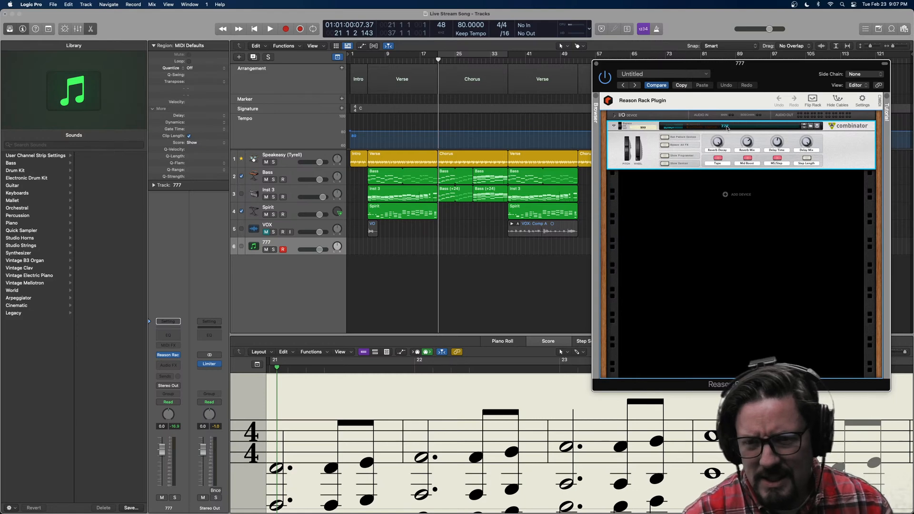
Check the rack's browser, hide it again, and move the plugin window clear of the chorus arrangement.
left_click(595, 105)
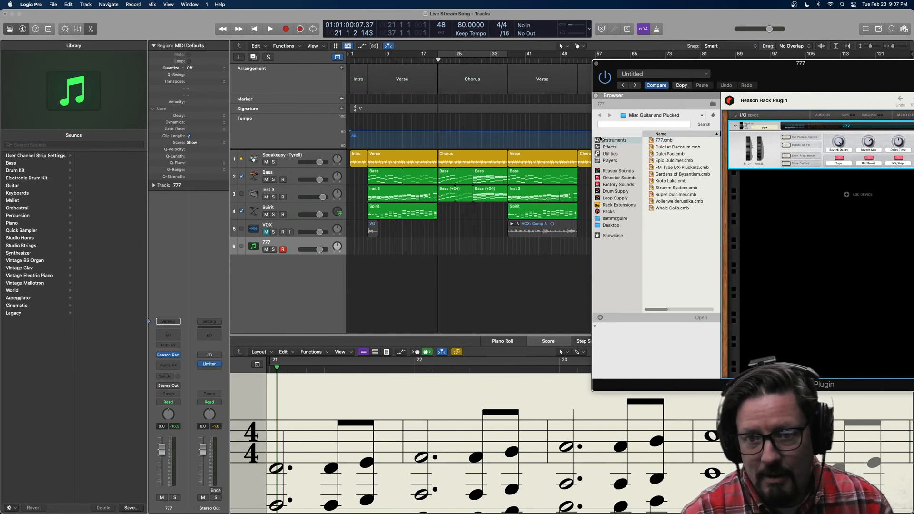
left_click(595, 96)
left_click_drag(744, 77, 751, 202)
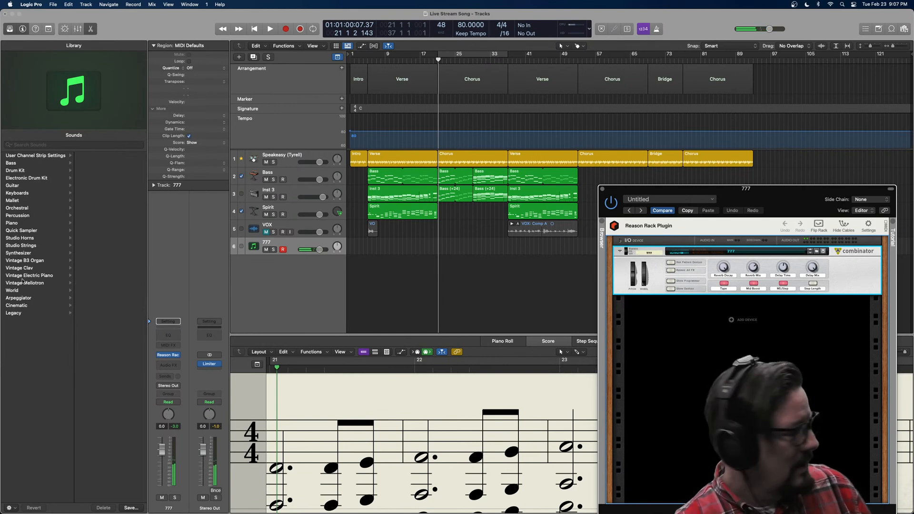
Cycle the first chorus and briefly play it with the Speakeasy (Tyrell) track soloed.
left_click(446, 71)
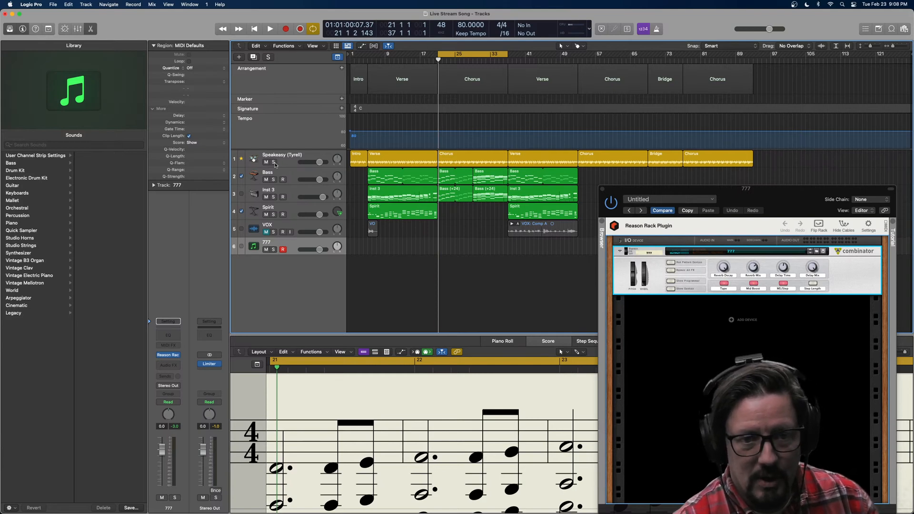
left_click(274, 162)
key("space")
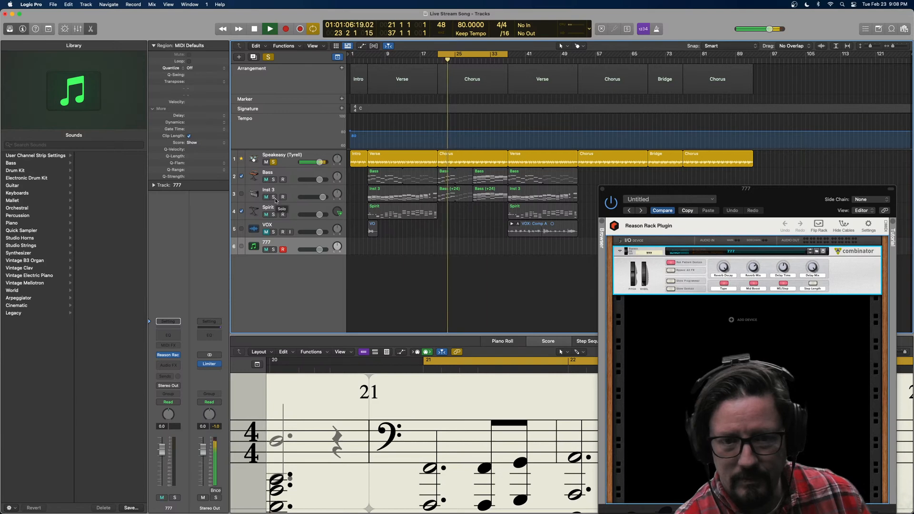
key("space")
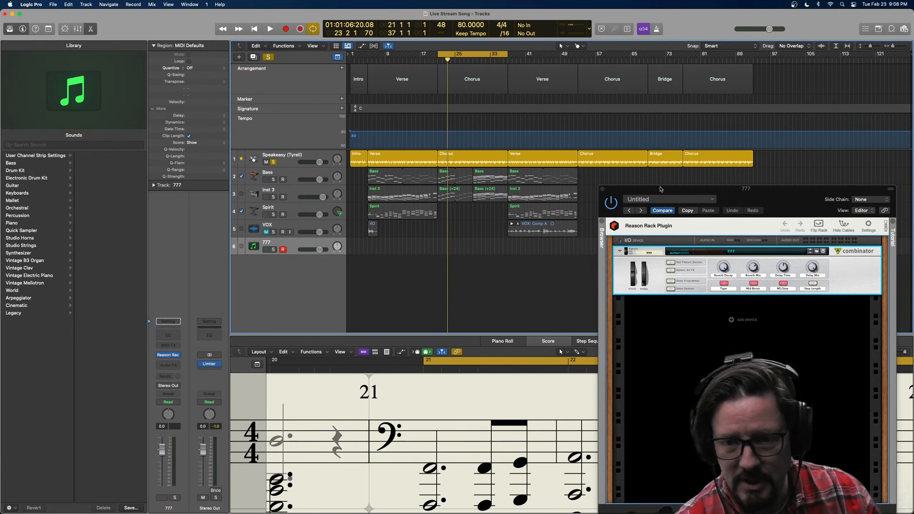
Close the Reason Rack Plugin window, enlarge the Score editor and turn off the Speakeasy (Tyrell) solo.
left_click(601, 190)
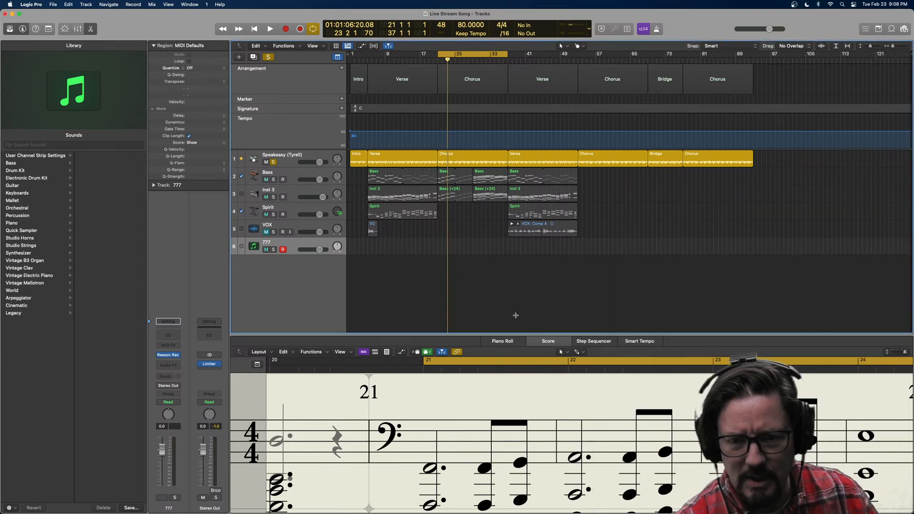
left_click_drag(512, 335, 513, 250)
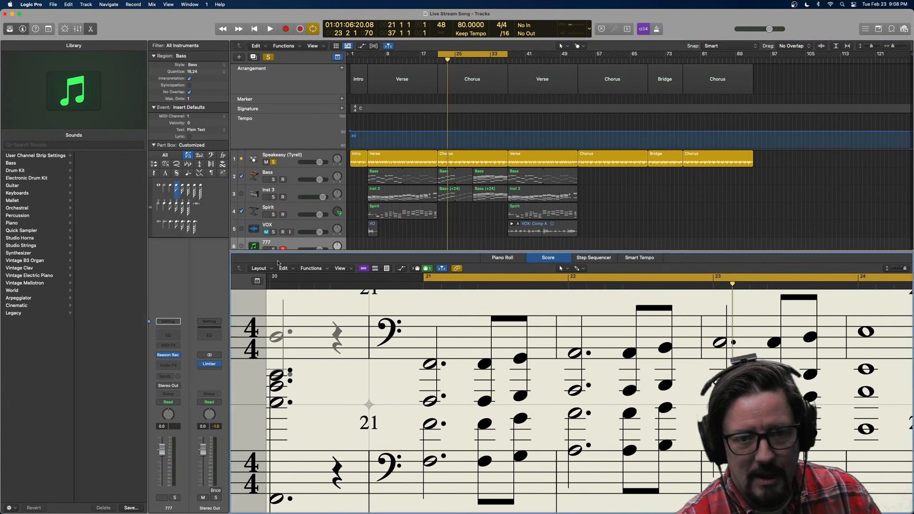
left_click(243, 270)
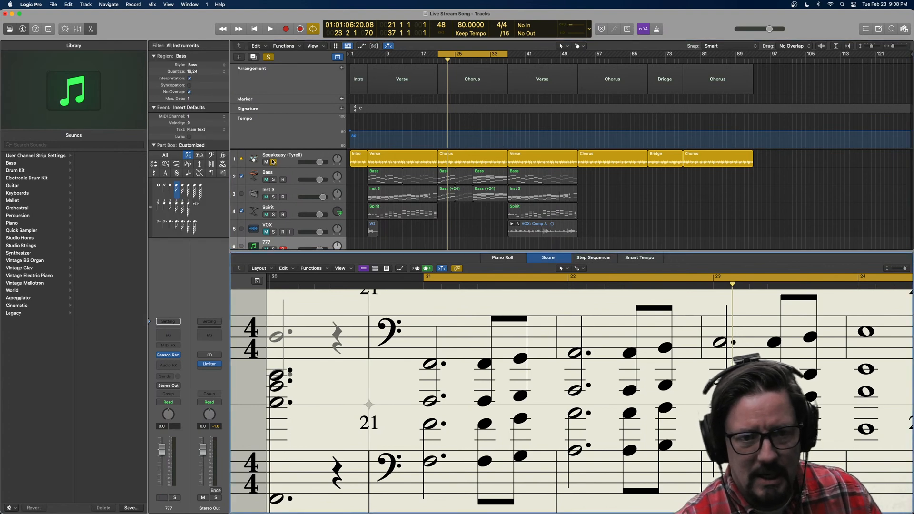
left_click(452, 211)
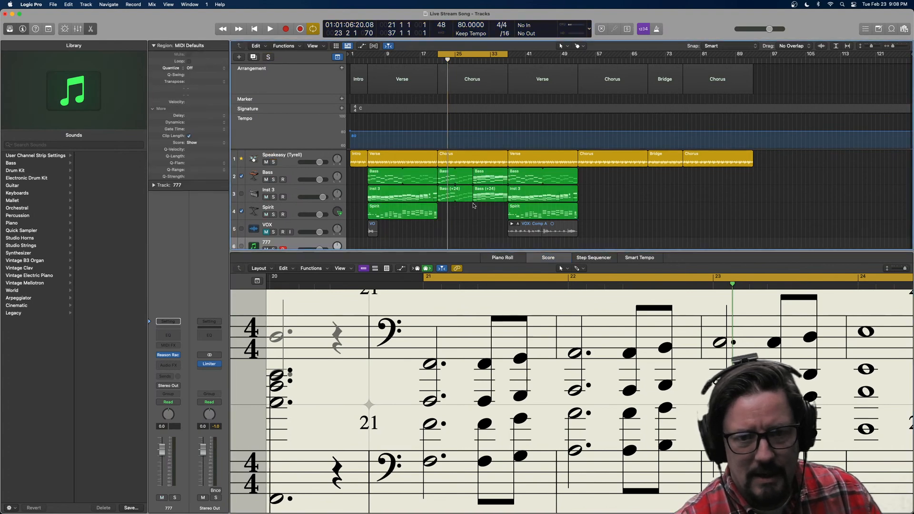
Examine the notation of both chorus Bass regions, trying page view before returning to linear view with the first one selected.
left_click(444, 174)
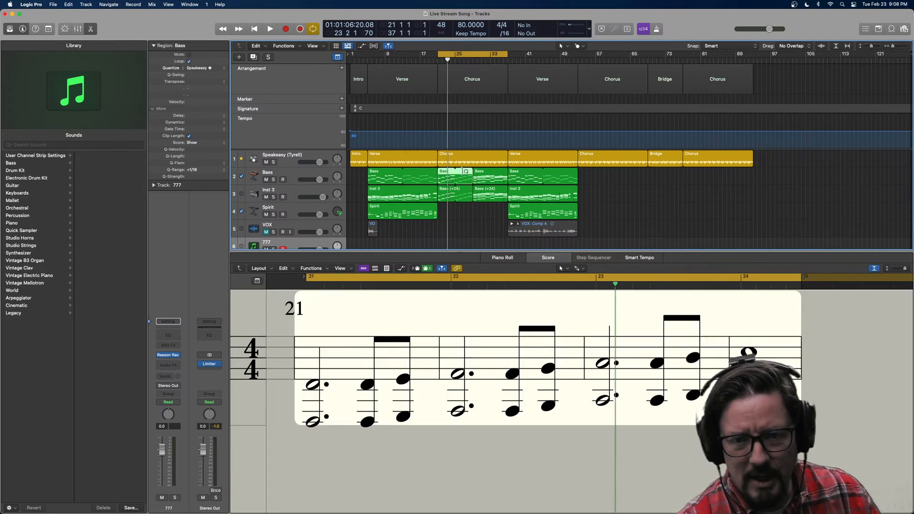
left_click(481, 175, "shift")
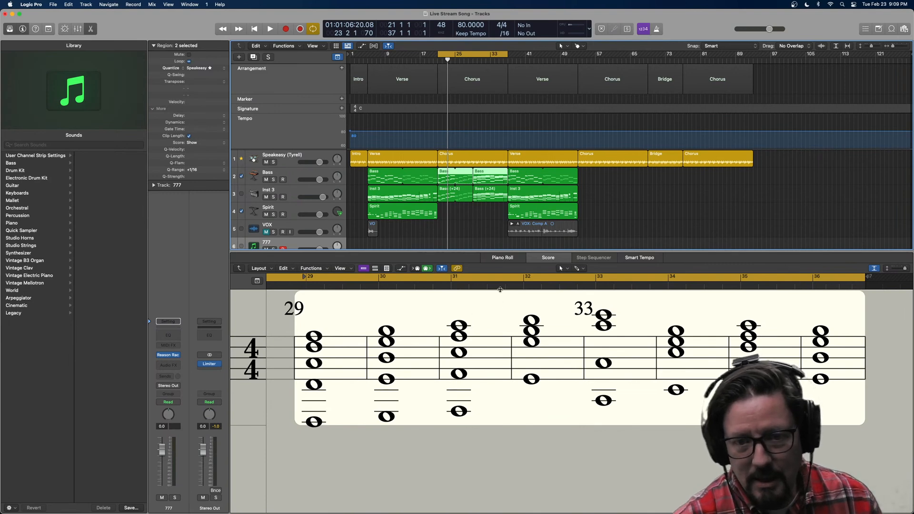
left_click(386, 268)
scroll(433, 329, "down", 3)
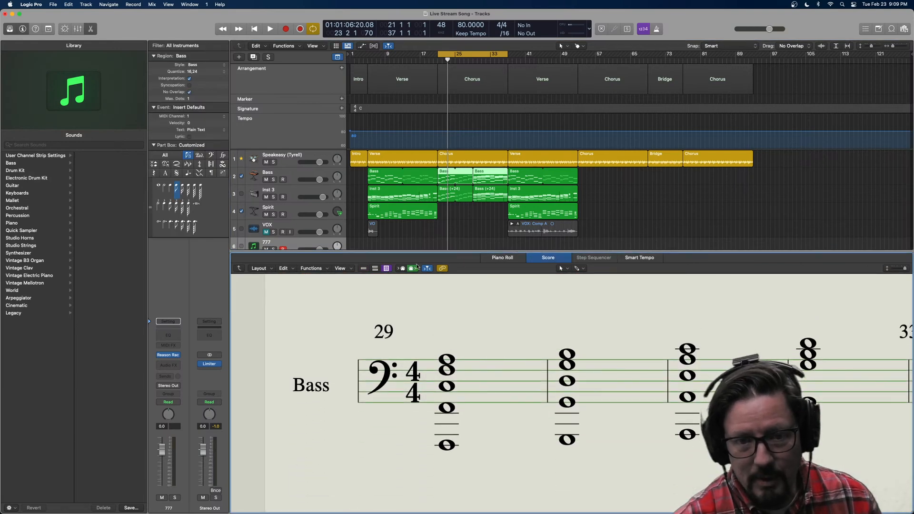
left_click(366, 268)
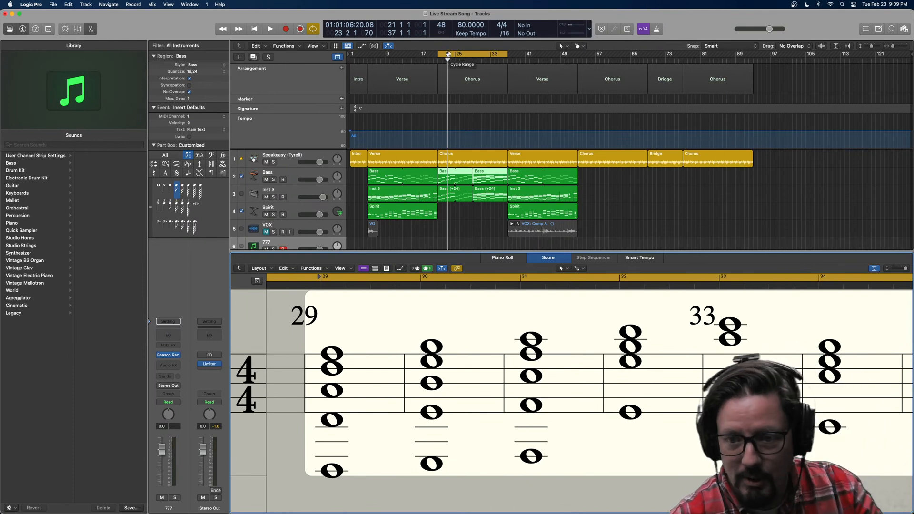
left_click(443, 207)
left_click(446, 171)
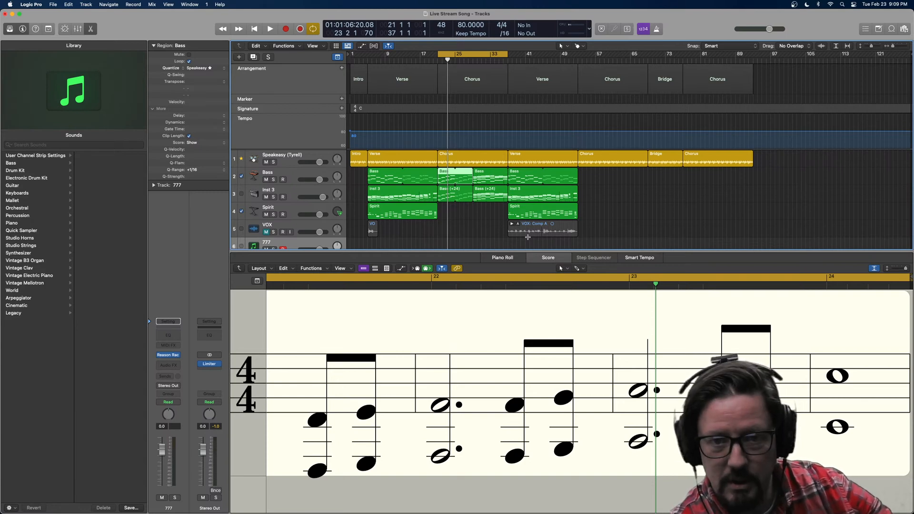
Try recording a part on the 777 track at the start of the chorus, and undo the take.
key("space")
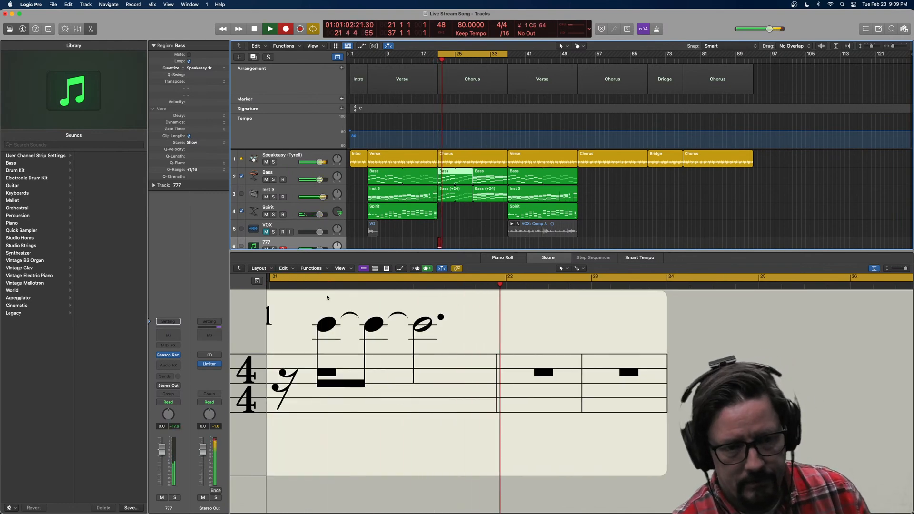
key("space")
key("super+z")
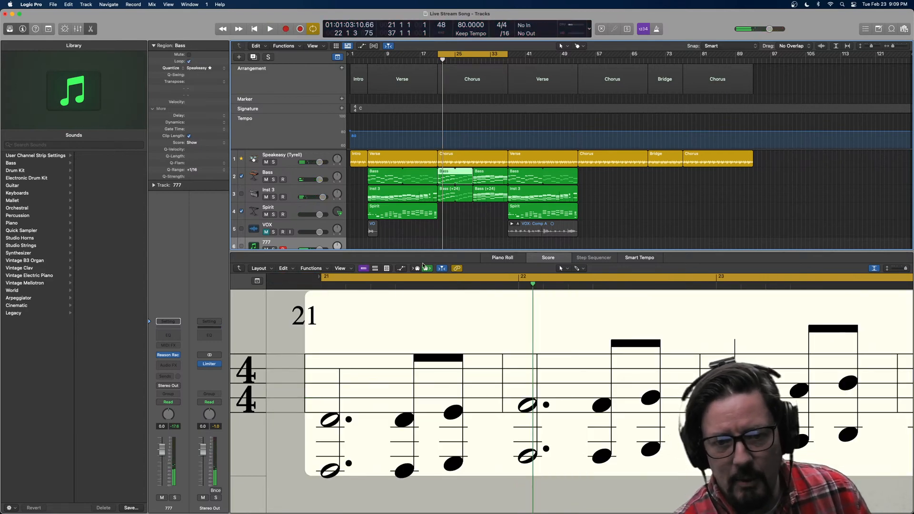
Unlink the Score editor while it displays the Bass track's notation, keeping the chorus Bass notes on view.
left_click(455, 269)
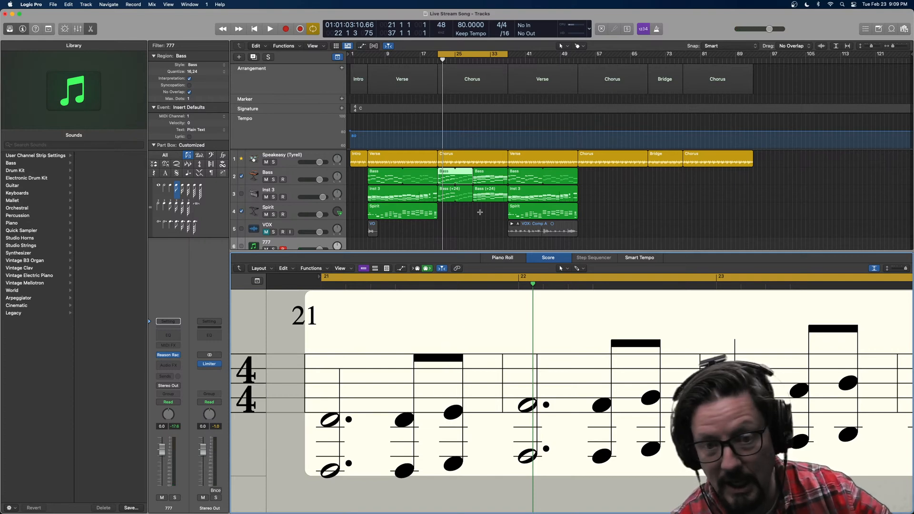
left_click(457, 269)
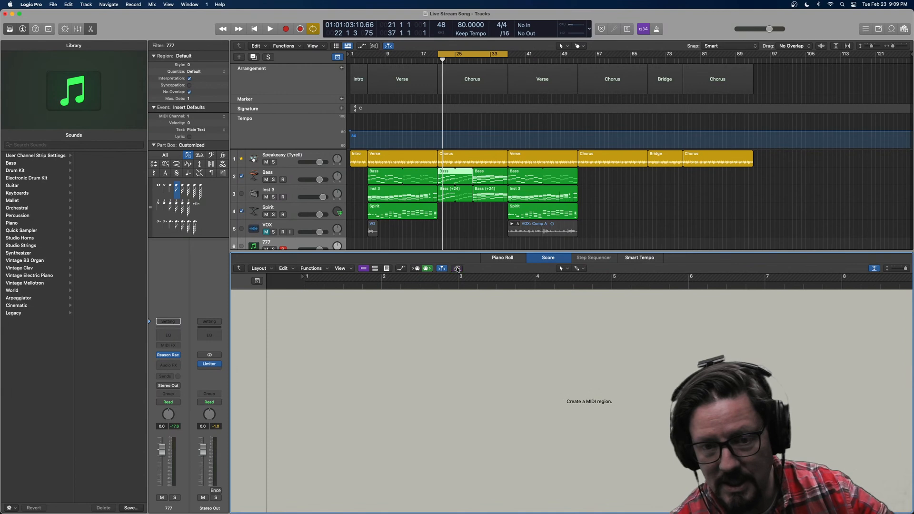
left_click(445, 210)
left_click(446, 176)
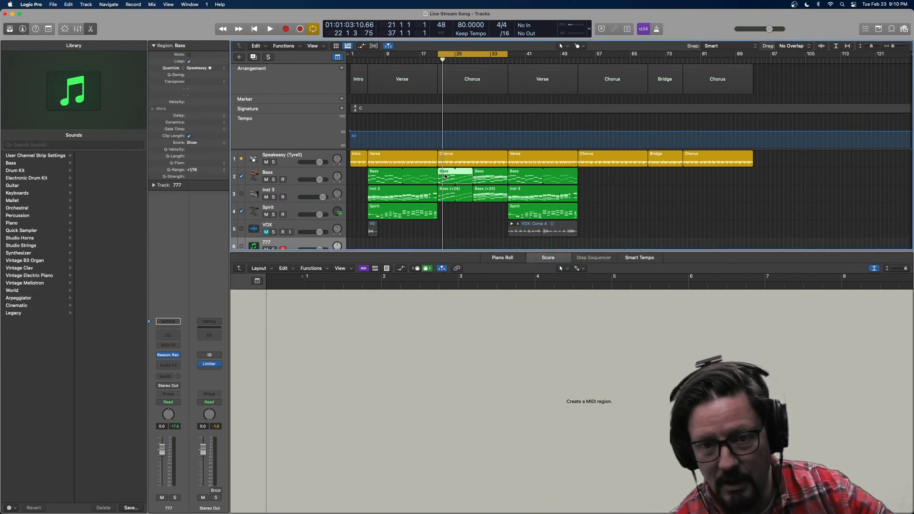
left_click(457, 269)
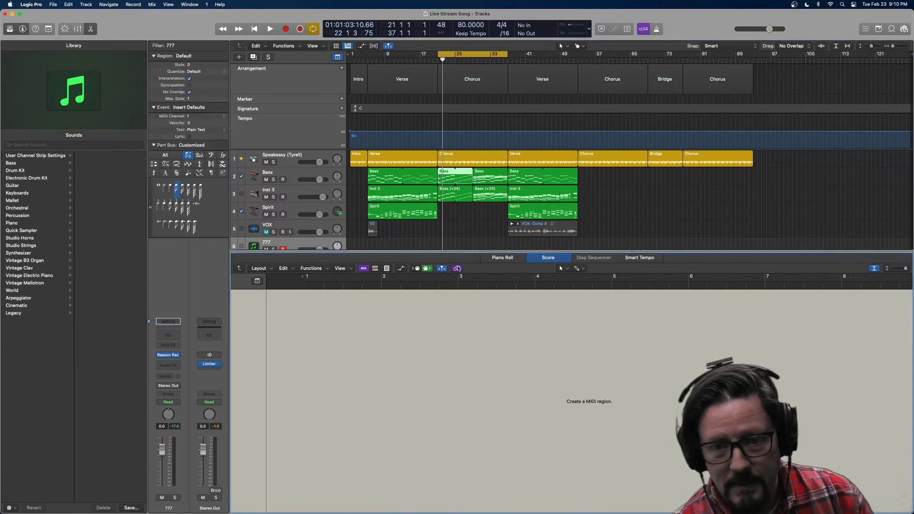
left_click(446, 176)
left_click(457, 269)
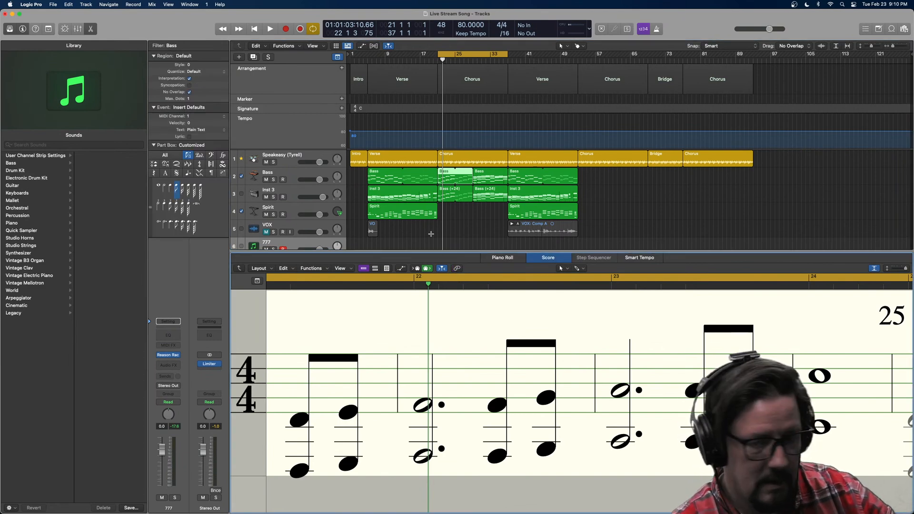
Record a part on the 777 track through the whole chorus, and shrink the Score editor to expose the new region.
key("space")
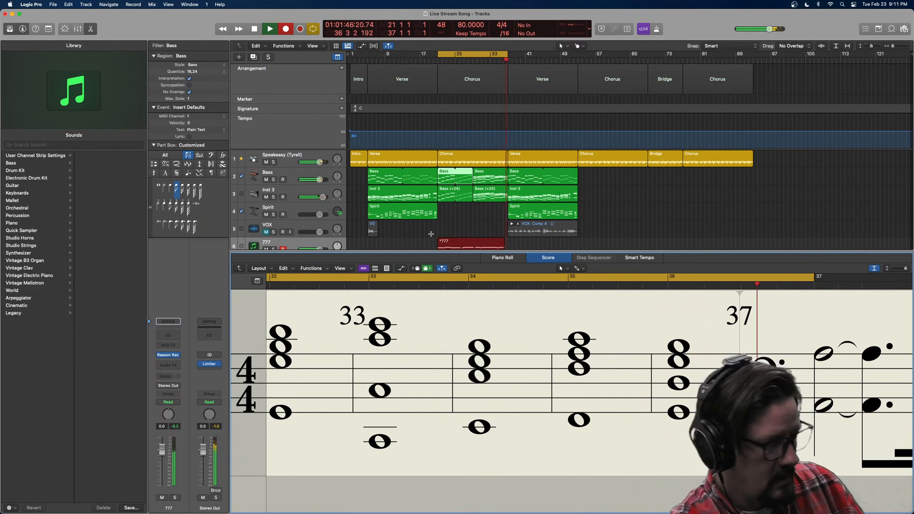
key("space")
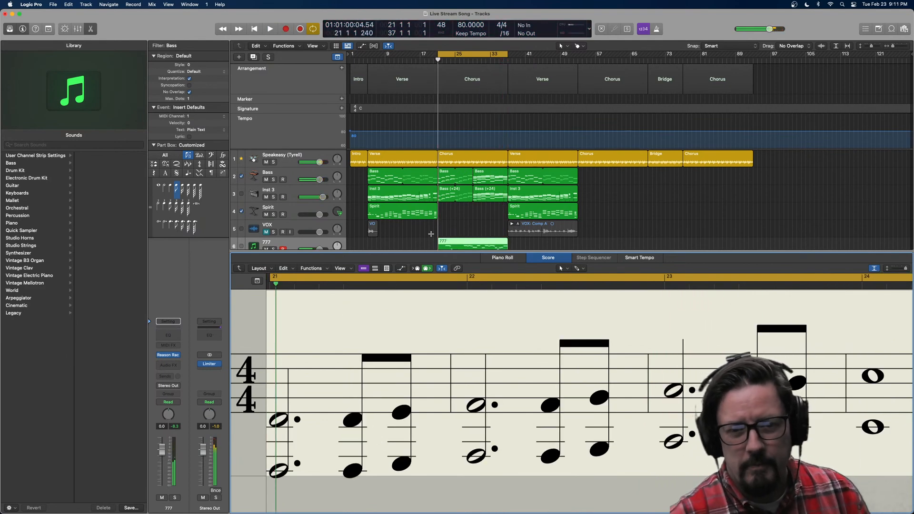
left_click_drag(407, 251, 408, 331)
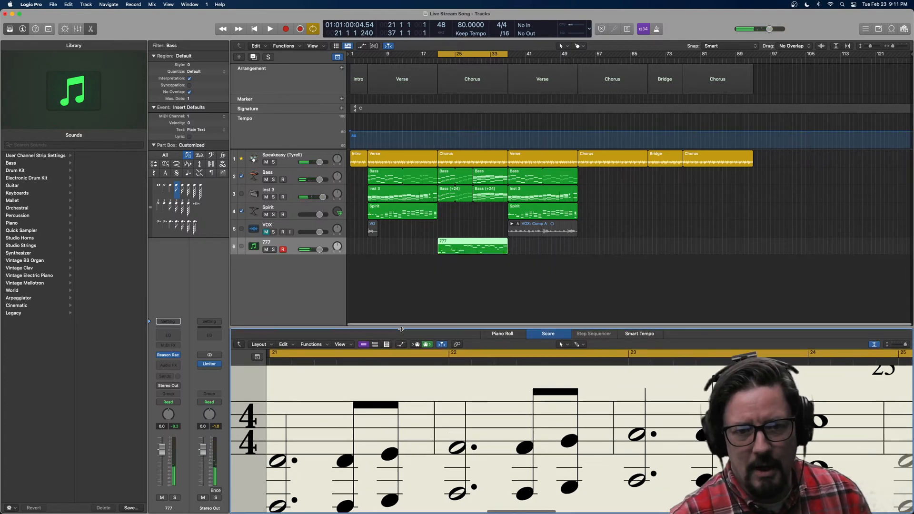
Solo the 777 track and briefly play back the recorded chorus part.
left_click(273, 250)
key("space")
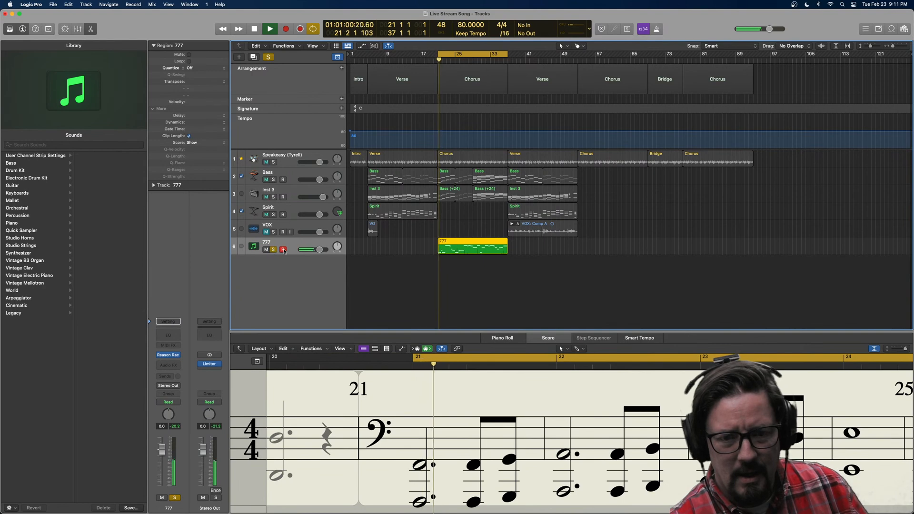
key("space")
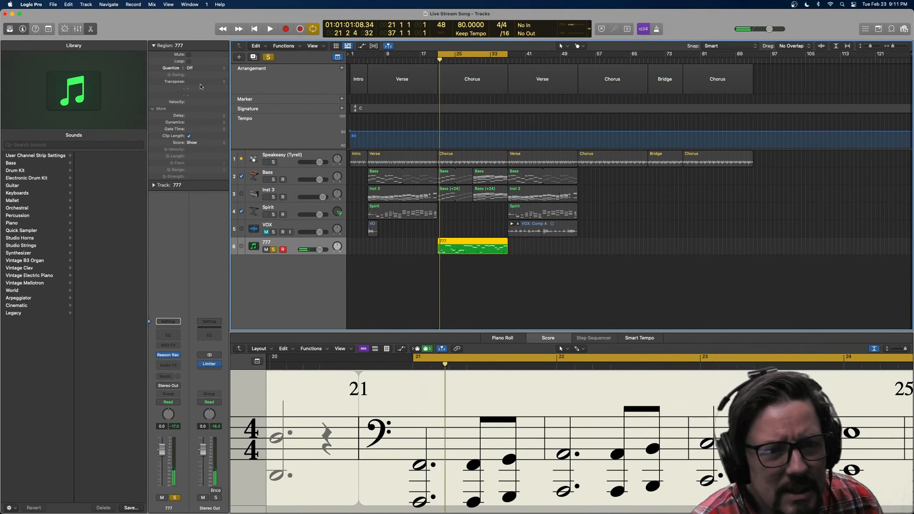
Remove the 777 track's transposition in its track settings and play the soloed part again.
left_click(153, 185)
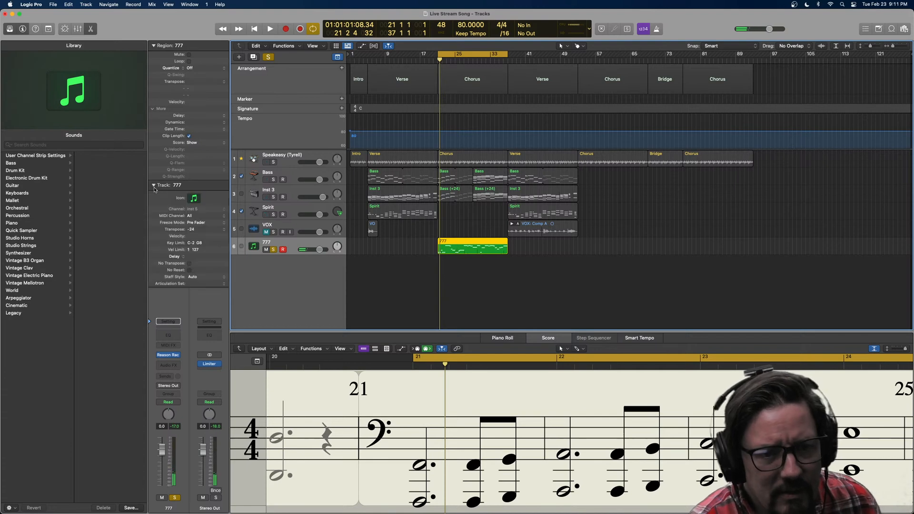
left_click(223, 232)
left_click(210, 220)
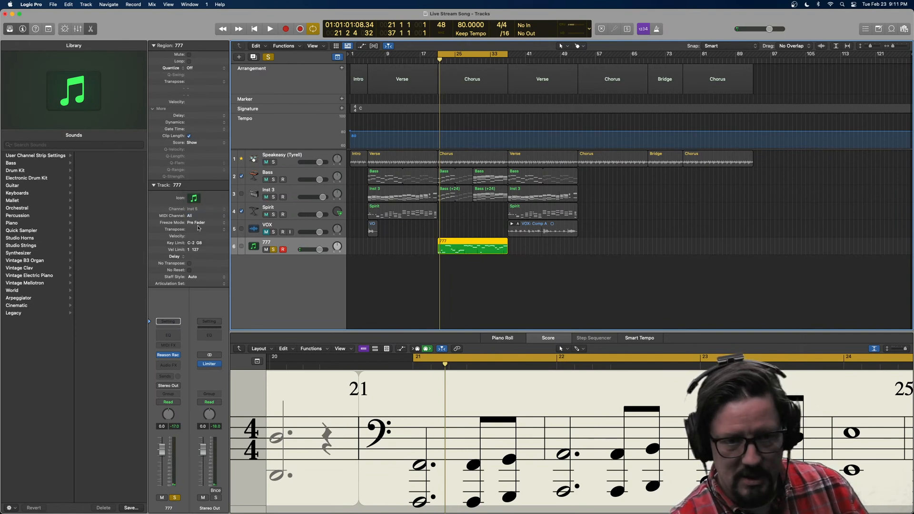
key("space")
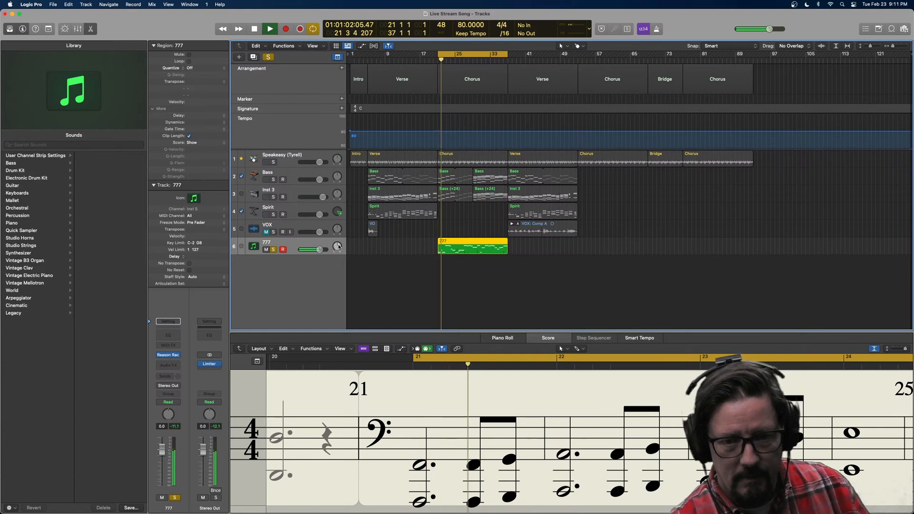
Unsolo the 777 track, lower its volume to -2.4 dB and make it follow the Speakeasy groove track.
left_click(274, 250)
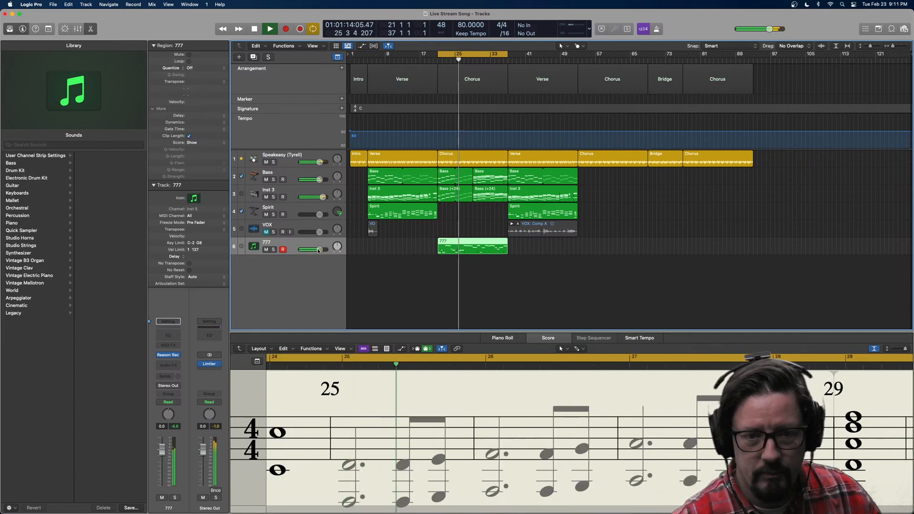
left_click_drag(319, 249, 313, 251)
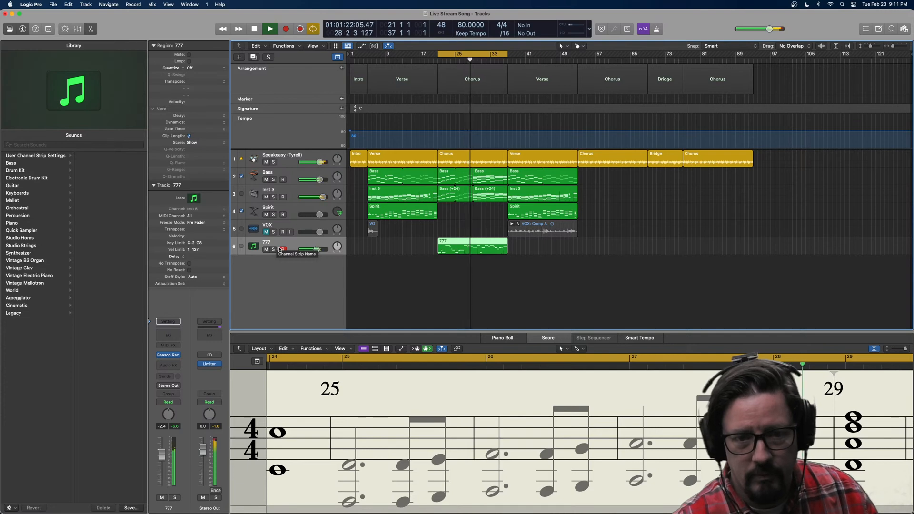
left_click(241, 246)
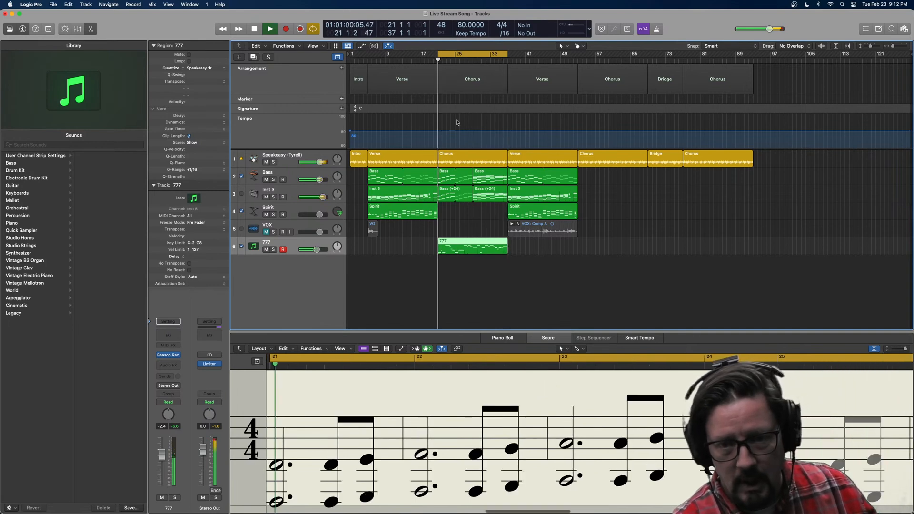
Stop playback and check the available quantize options for the 777 region.
key("space")
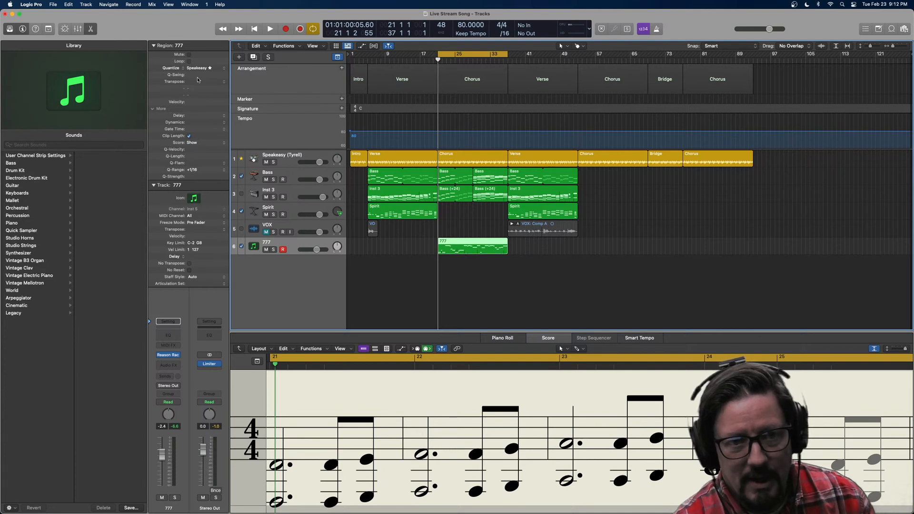
left_click(225, 71)
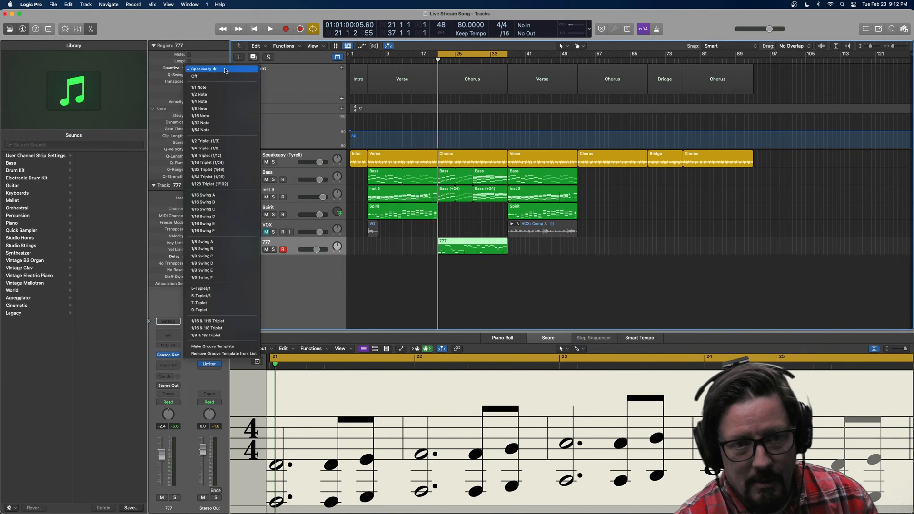
left_click(207, 48)
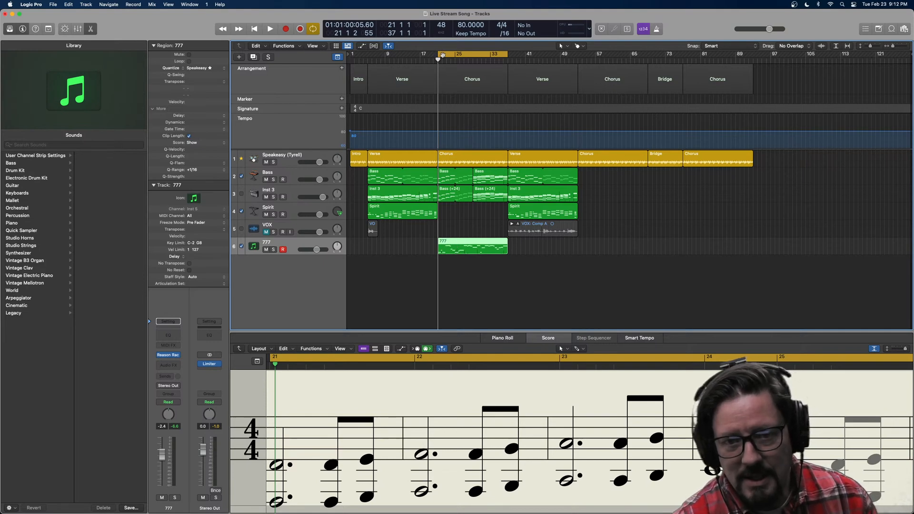
Copy the first Chorus section with its regions onto the second chorus and delete the surplus Chorus section before the Bridge.
left_click(444, 84)
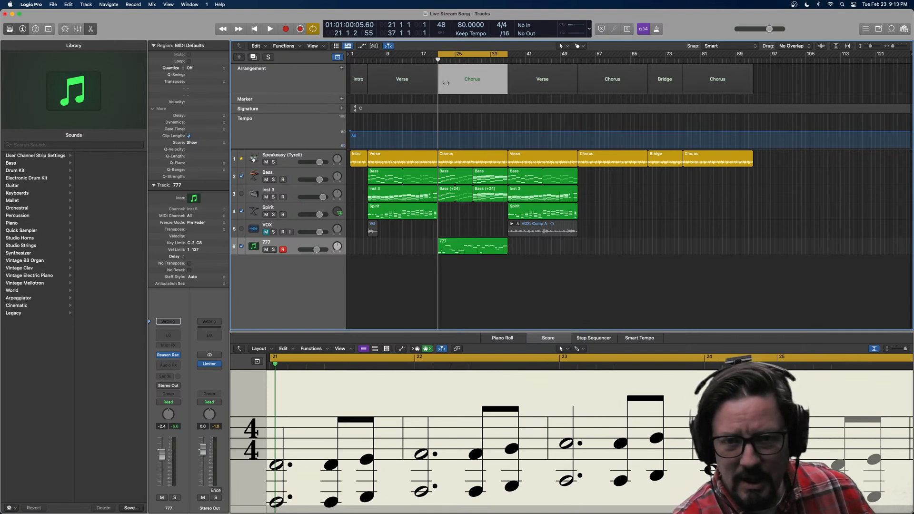
left_click_drag(446, 83, 578, 85)
left_click(660, 71)
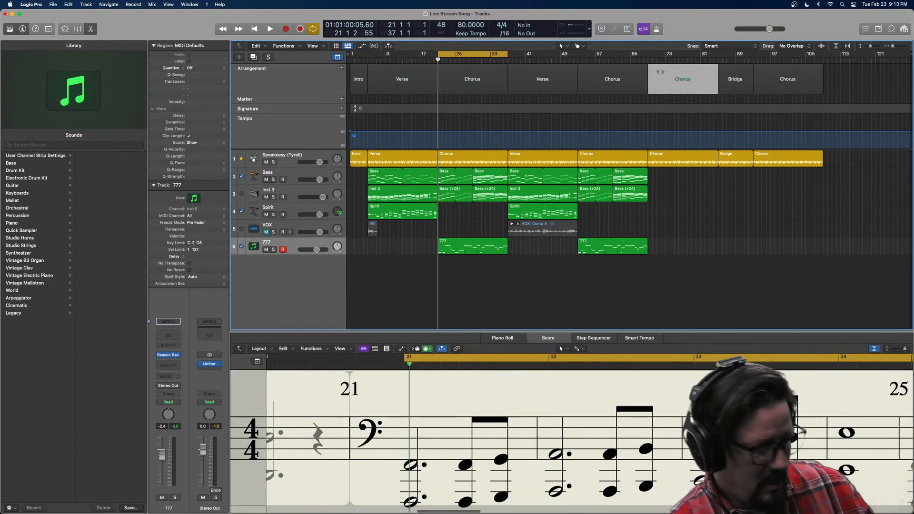
key("Delete")
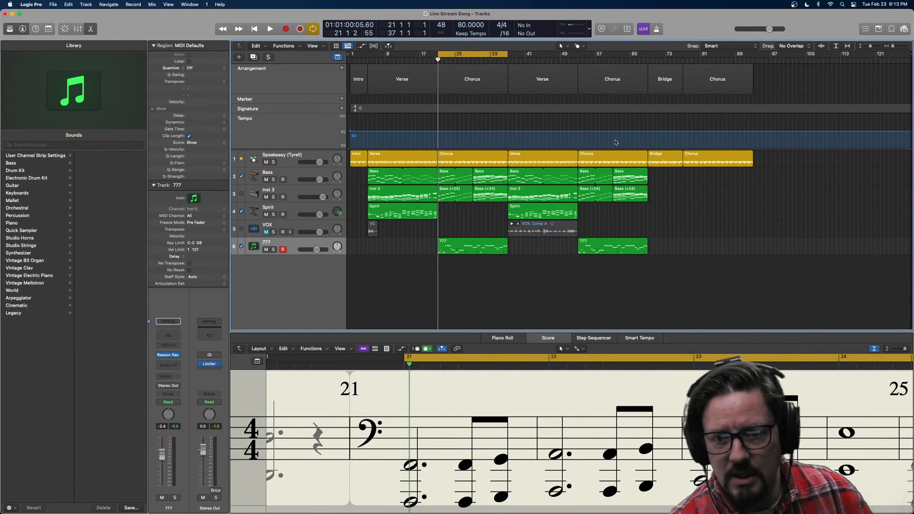
Delete the copied 777 region in the second chorus and move the first chorus's 777 region into its place.
left_click(603, 244)
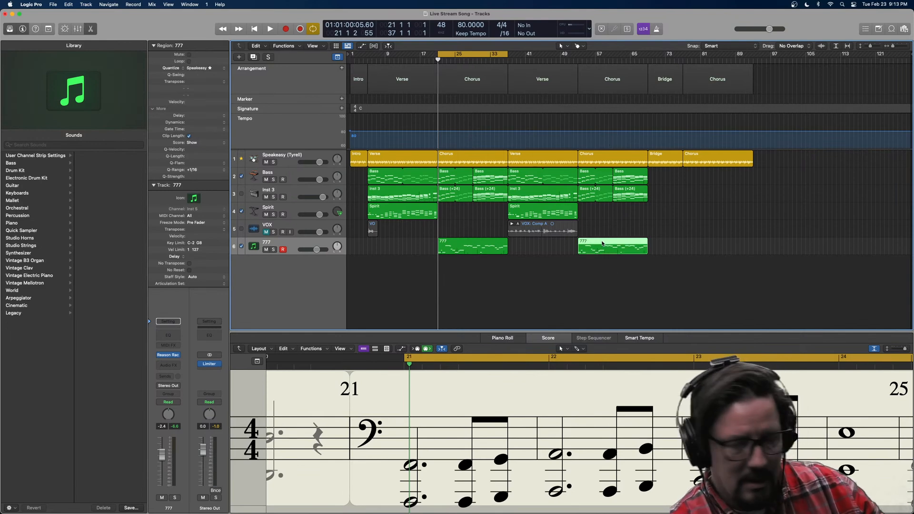
key("Delete")
left_click_drag(490, 58, 628, 56)
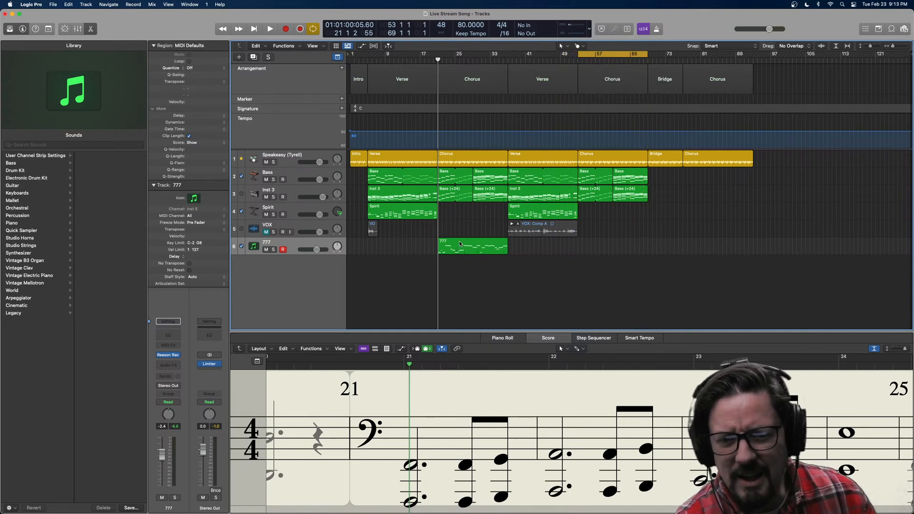
left_click_drag(460, 244, 600, 245)
Set the cycle range back to the first chorus and record a new 777 part through it.
left_click_drag(610, 53, 470, 58)
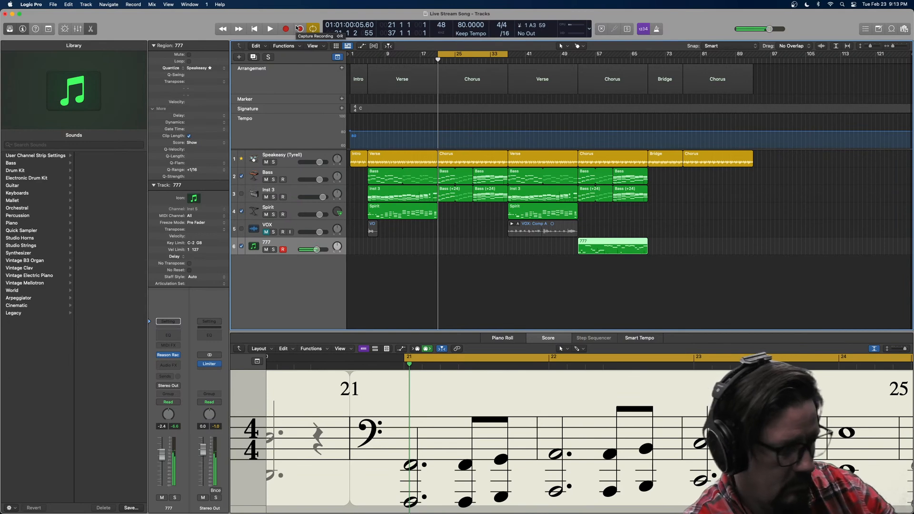
key("r")
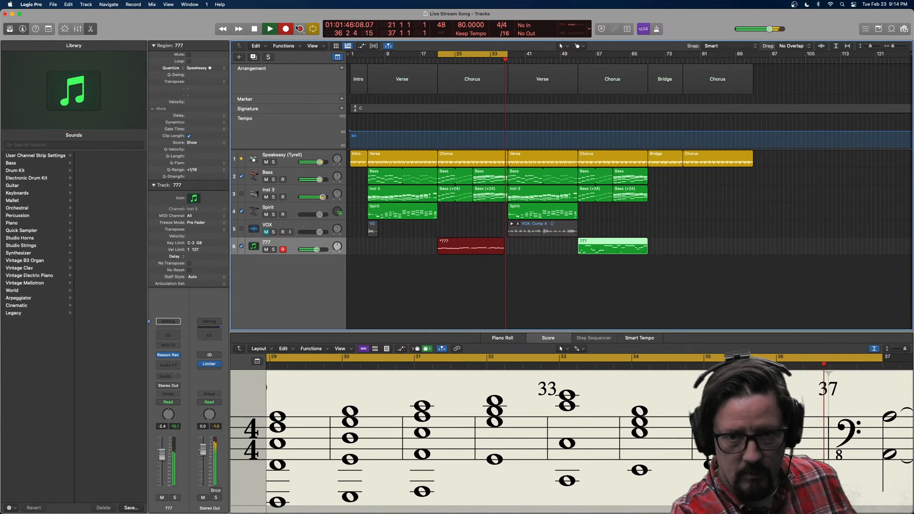
key("space")
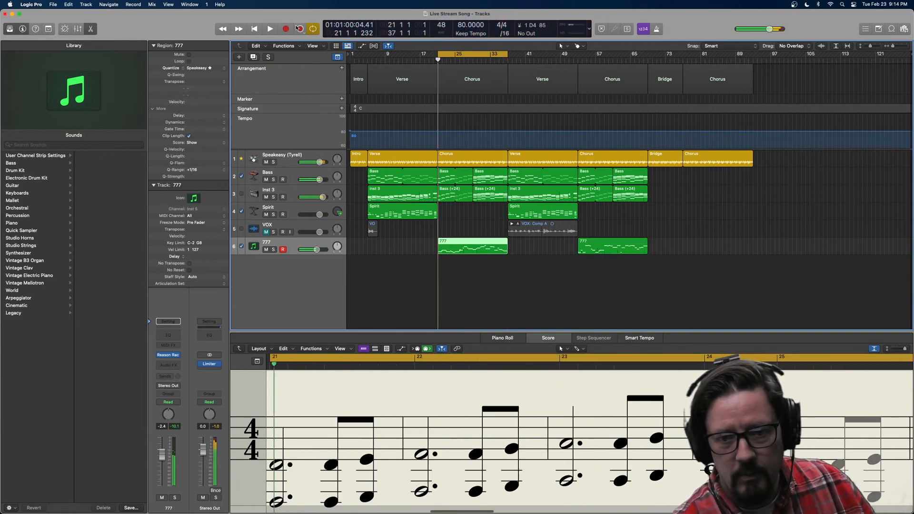
Turn cycling off and play back the start of the newly recorded first chorus.
left_click(449, 55)
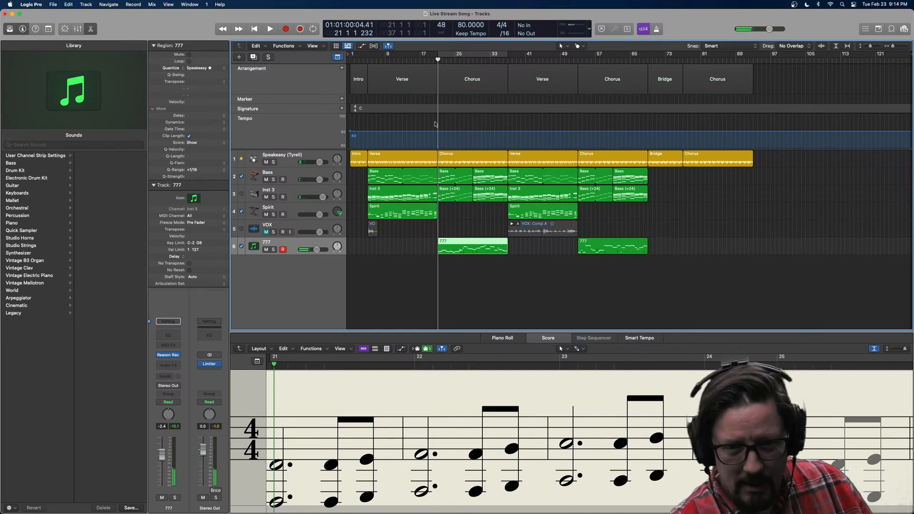
key("space")
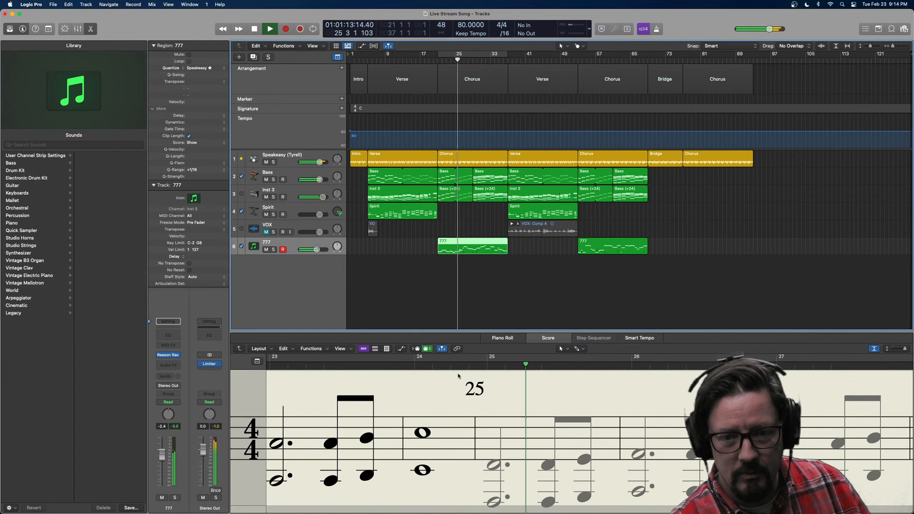
key("space")
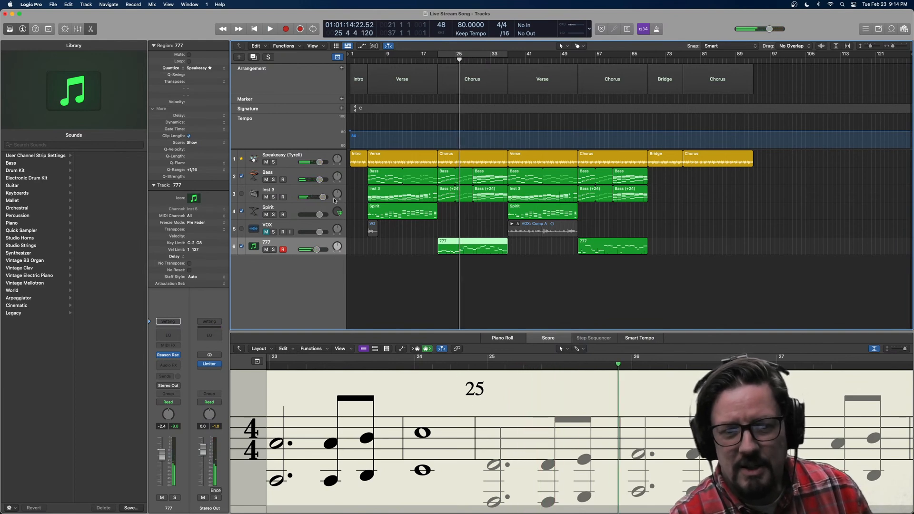
Switch the 777 track's panning to Binaural Pan and place the source at about -132° in its panner window.
left_click(304, 210)
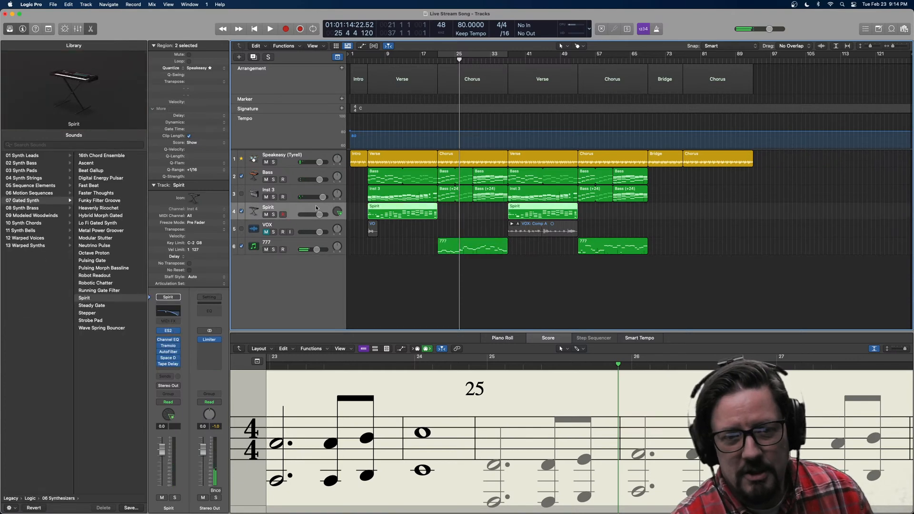
left_click(328, 245)
right_click(169, 414)
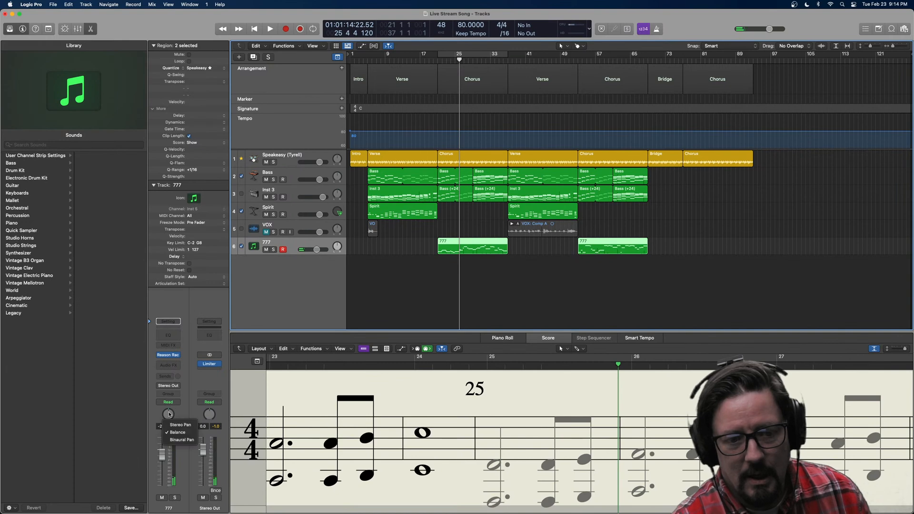
left_click(182, 440)
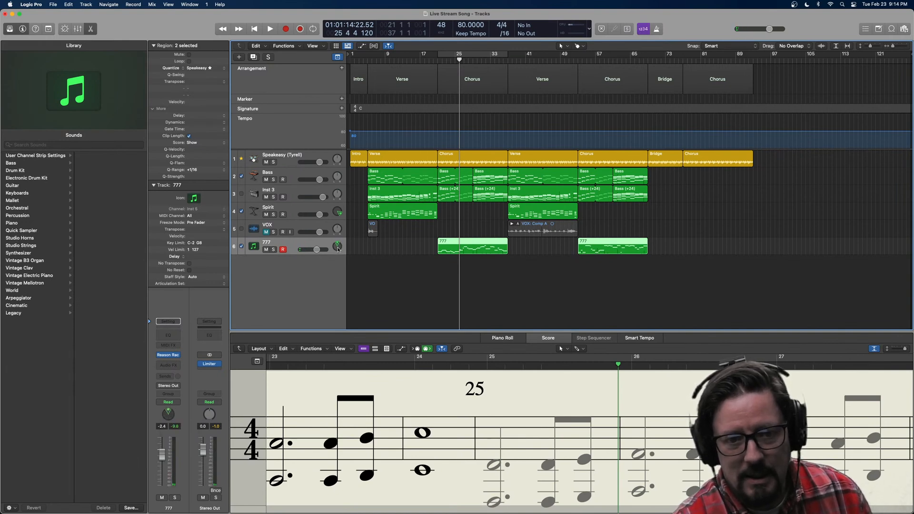
key("v")
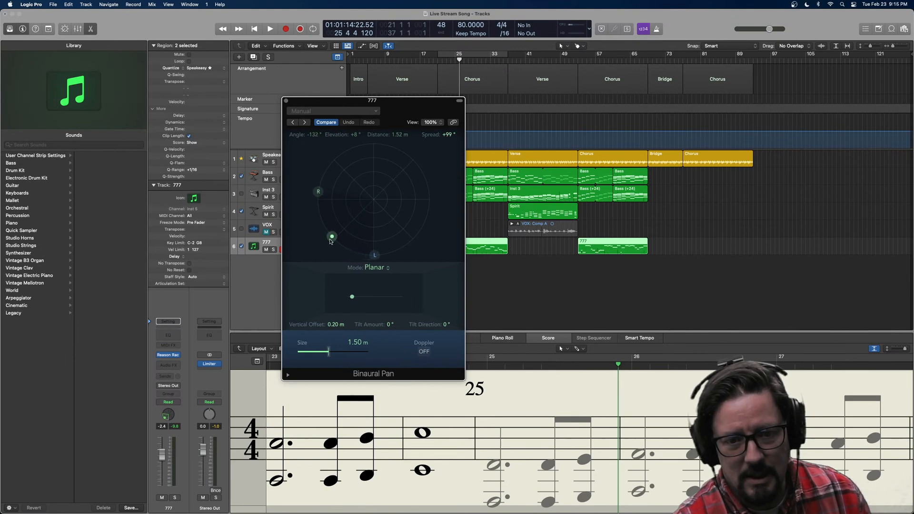
During playback, set the 777 binaural spread to +80°, size to 2.00 m and tilt direction to -12°, and the track volume to -1.2 dB.
key("space")
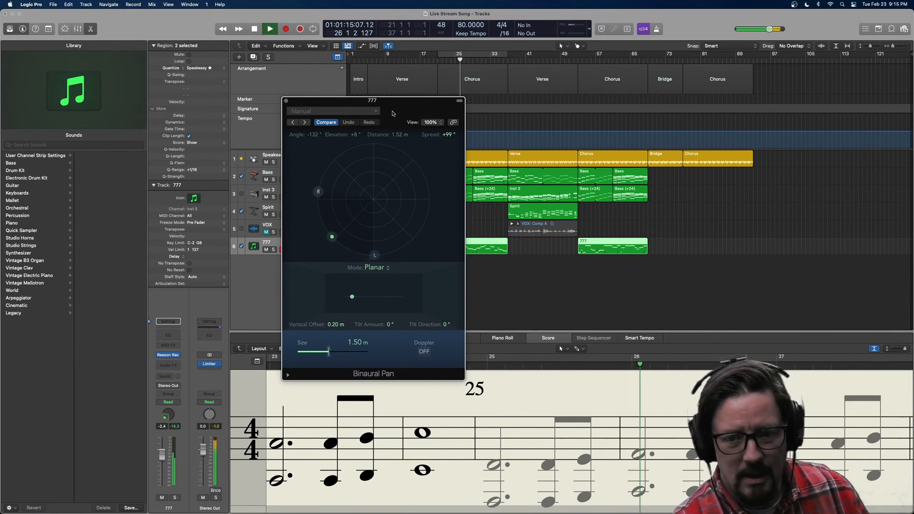
left_click_drag(393, 112, 759, 84)
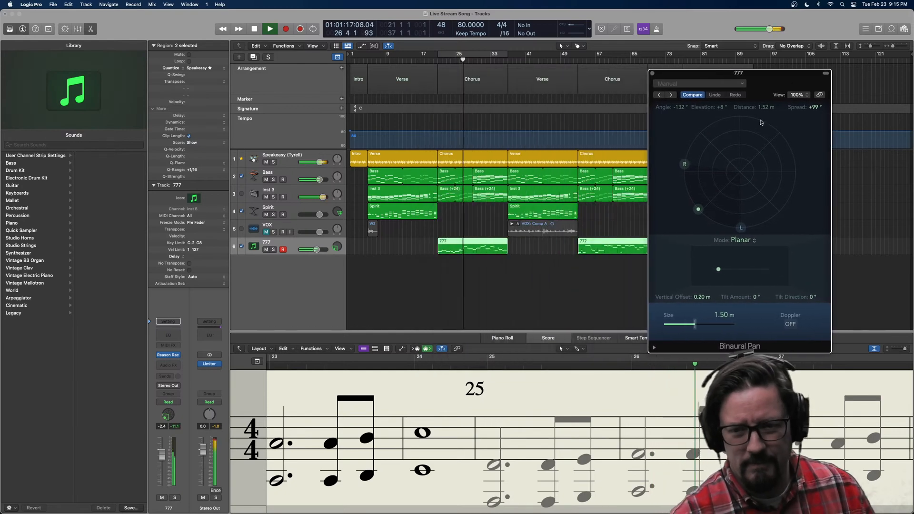
left_click_drag(735, 229, 733, 229)
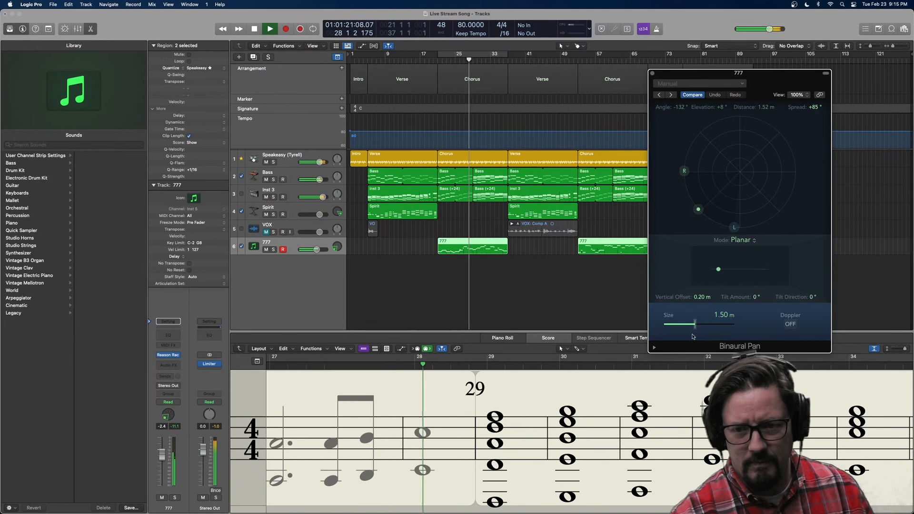
left_click_drag(694, 323, 698, 328)
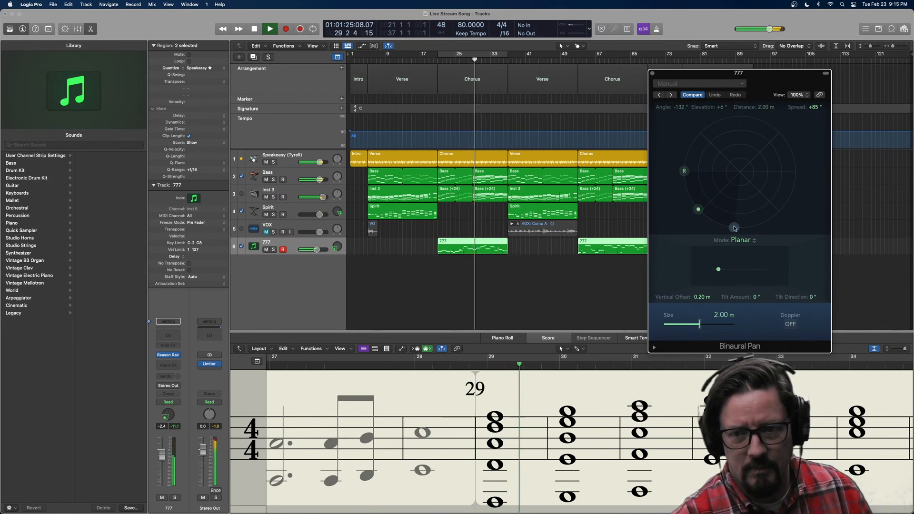
left_click_drag(734, 229, 733, 229)
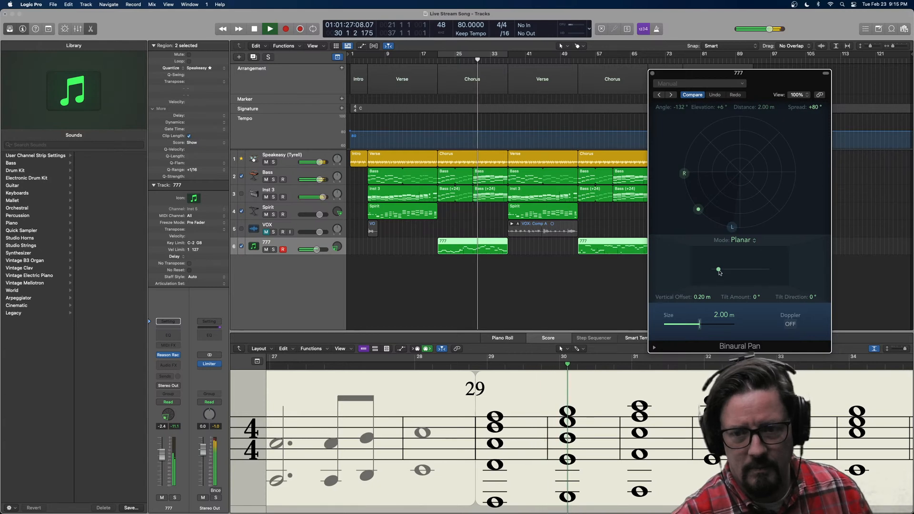
mouse_move(717, 270)
left_mouse_down()
mouse_move(757, 273)
mouse_move(720, 270)
left_mouse_up()
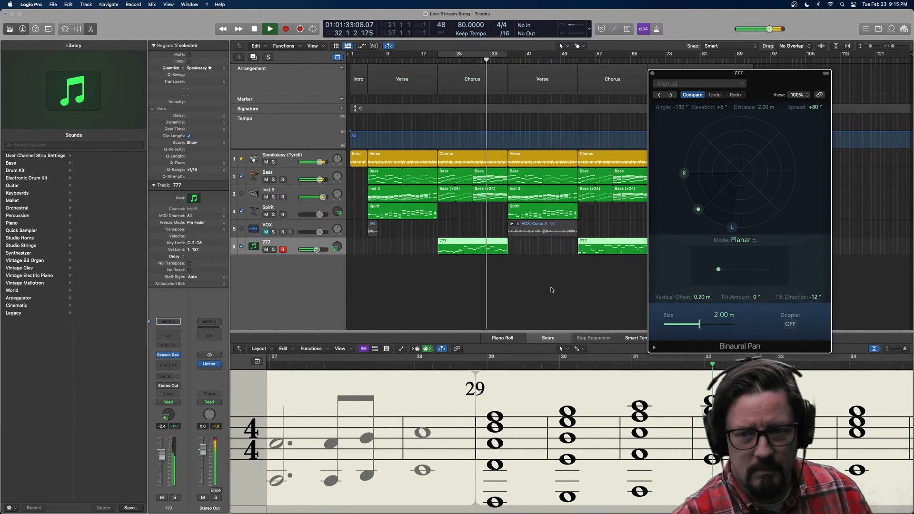
left_click(652, 73)
left_click_drag(316, 248, 318, 249)
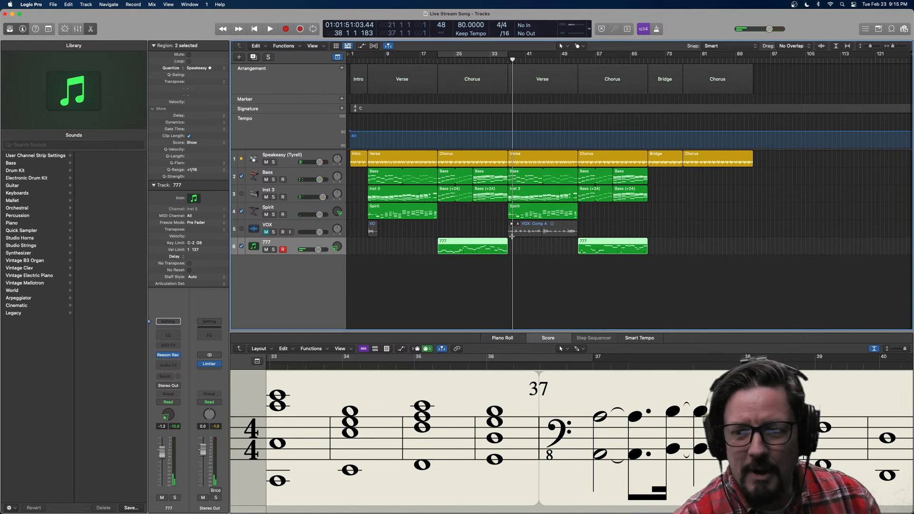
Place the playhead at bar 34, near the end of the first chorus.
left_click(497, 60)
left_click(495, 60)
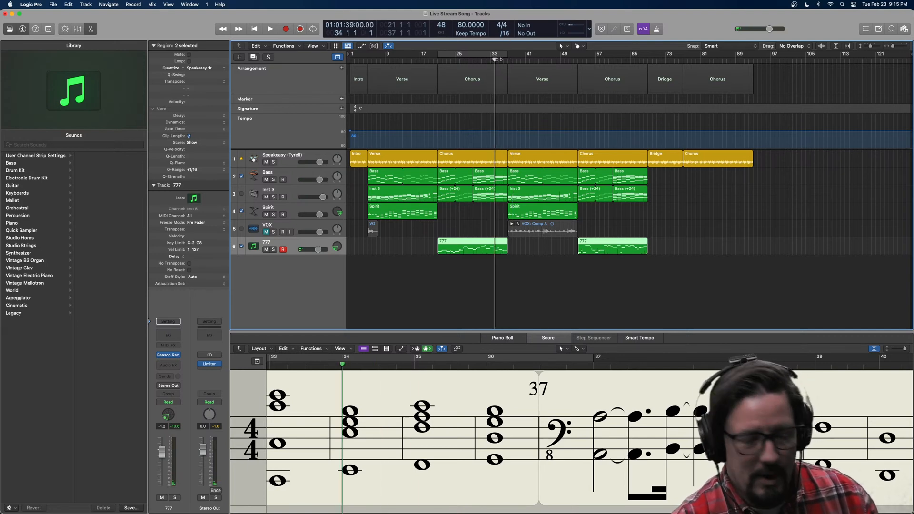
key("super+Right")
key("super+Right")
key("super+Right")
key("super+Right")
key("super+Right")
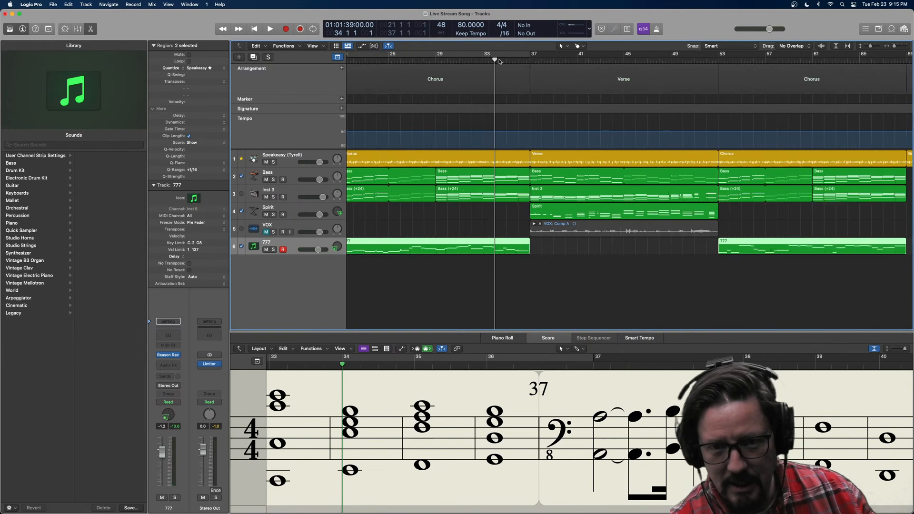
key("super+Down")
key("super+Down")
key("super+Down")
key("super+Down")
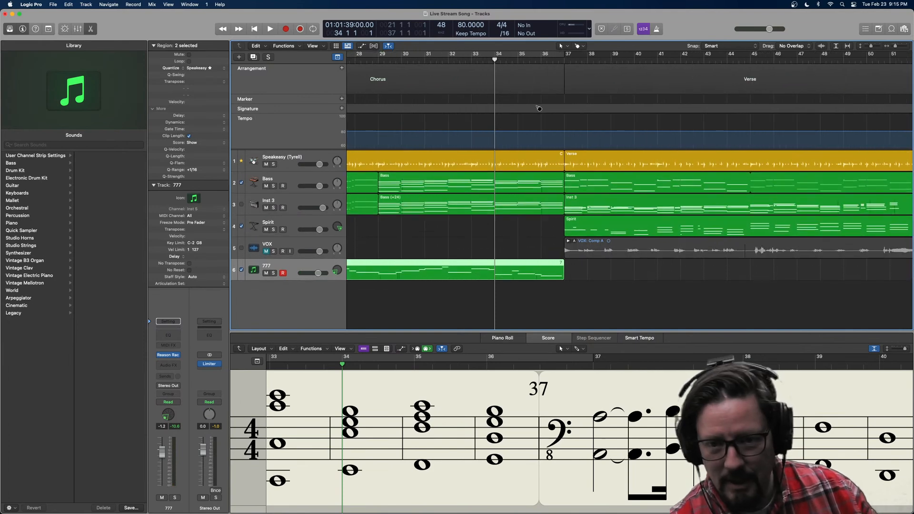
scroll(574, 174, "up", 3)
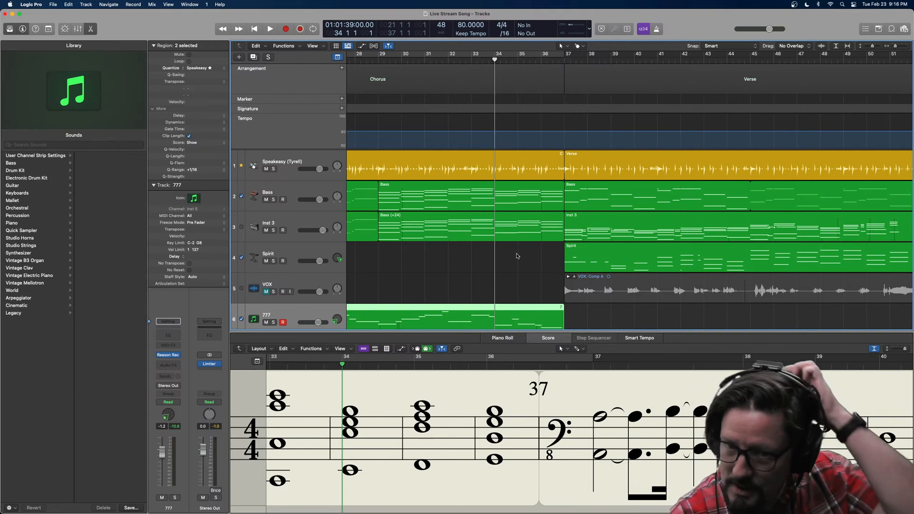
Split the first chorus's Speakeasy drummer region at bar 36 with the Scissors Tool, then return to the Pointer Tool.
left_click(374, 157)
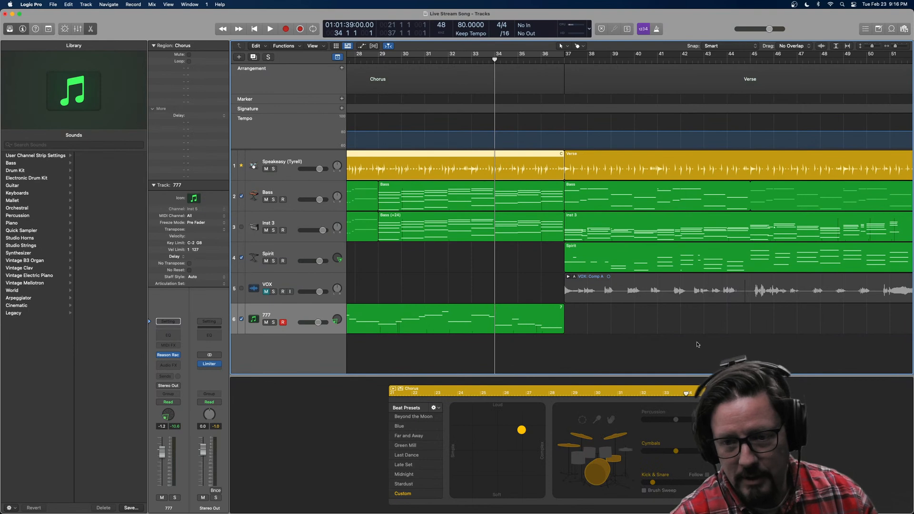
left_click(521, 289)
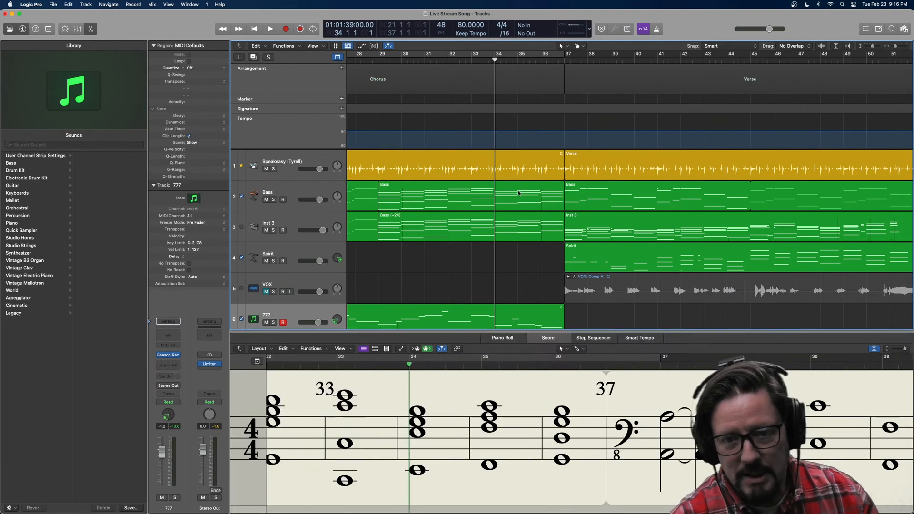
right_click(519, 259)
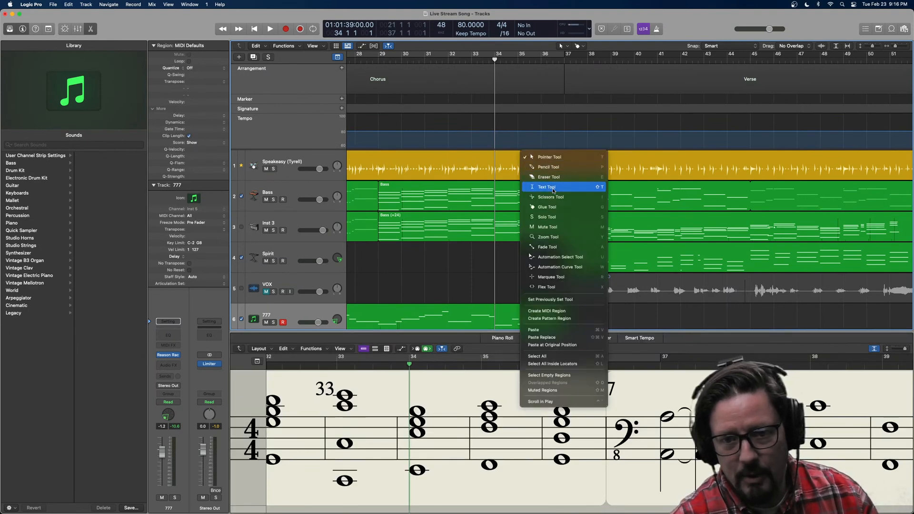
left_click(552, 197)
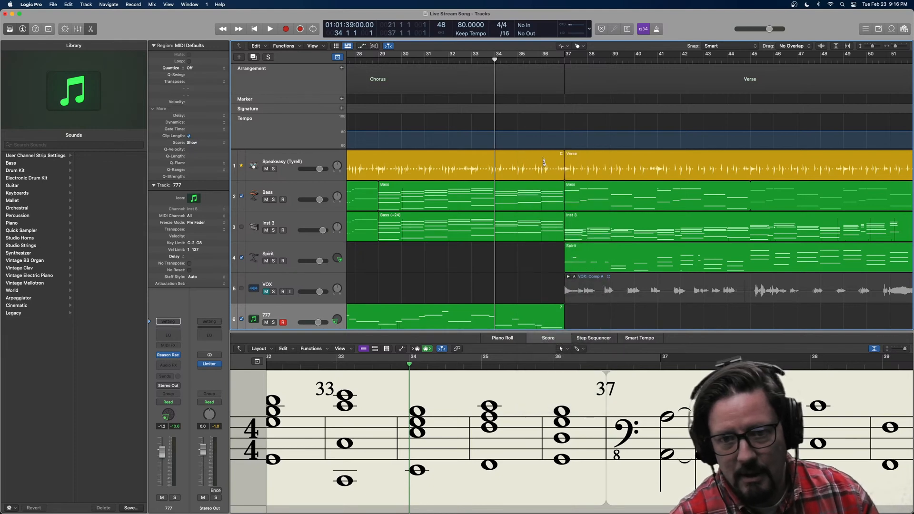
left_click(542, 162)
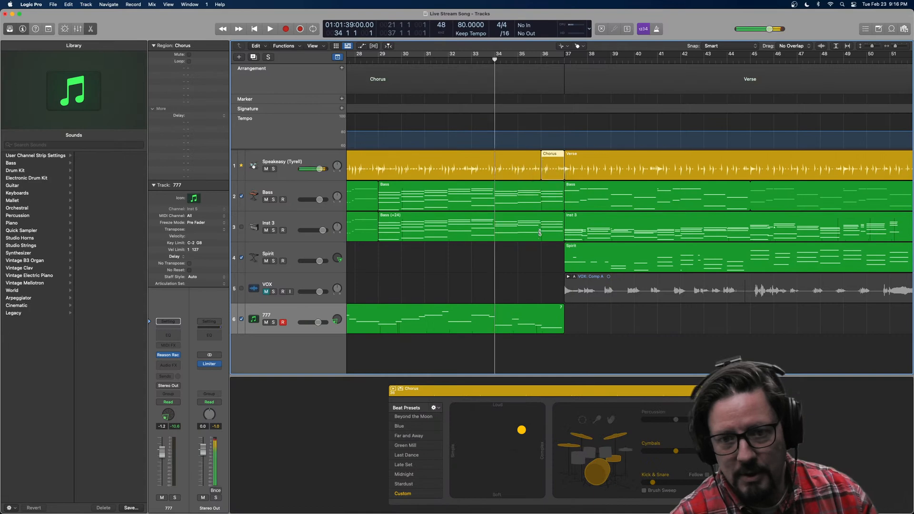
right_click(539, 254)
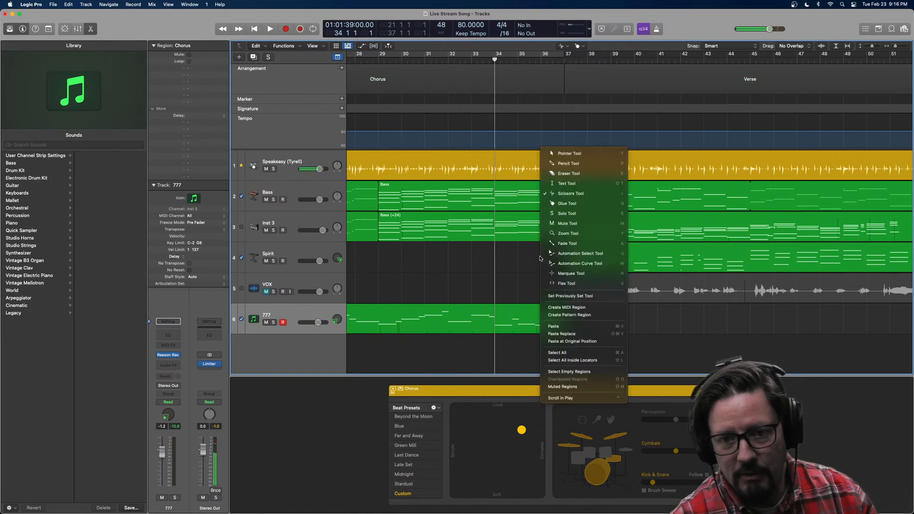
left_click(553, 154)
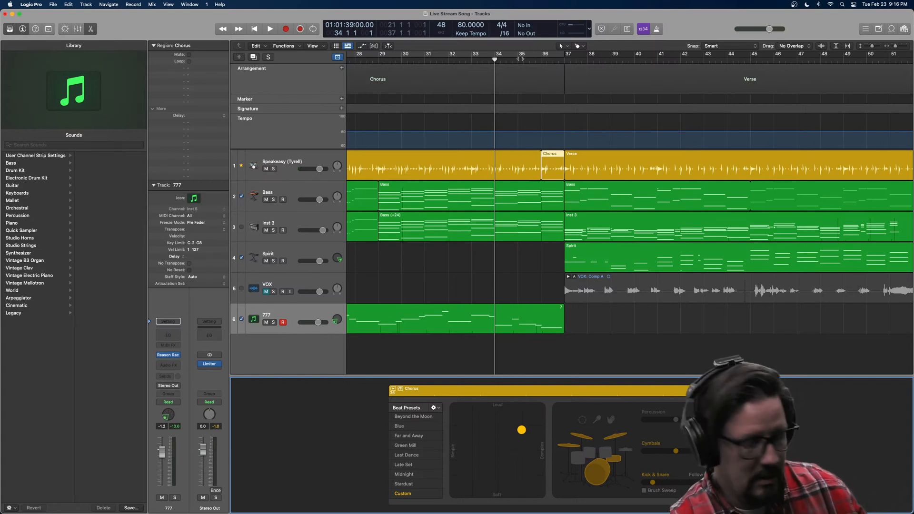
Solo the Speakeasy track and listen to the drums from the chorus ending into the second verse.
key("space")
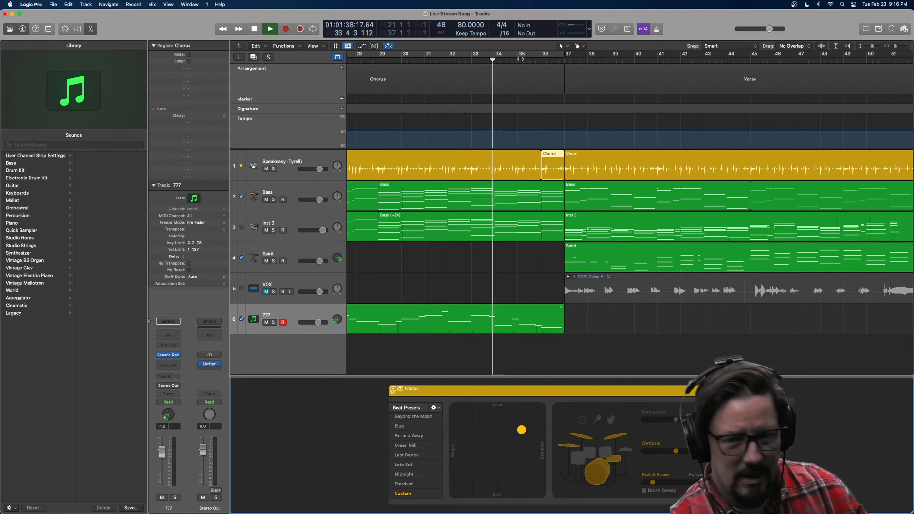
left_click(273, 169)
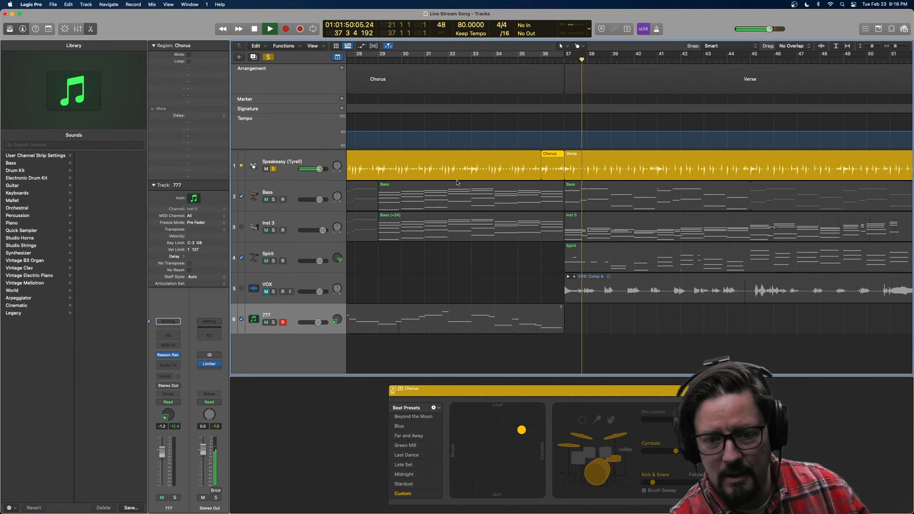
key("space")
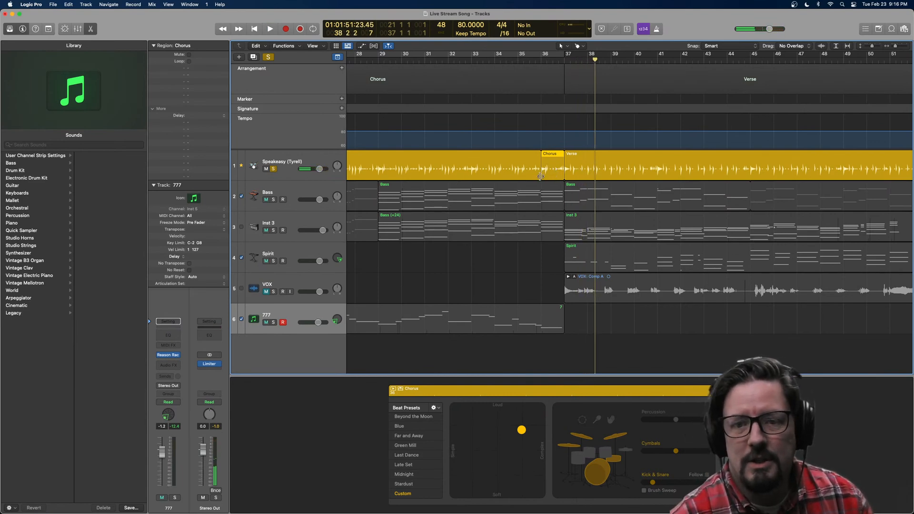
Extend the short chorus-ending drummer region back to bar 35, make it as loud and complex as possible, and audition it from bar 34.
mouse_move(541, 175)
left_mouse_down()
mouse_move(517, 174)
mouse_move(539, 175)
left_mouse_up()
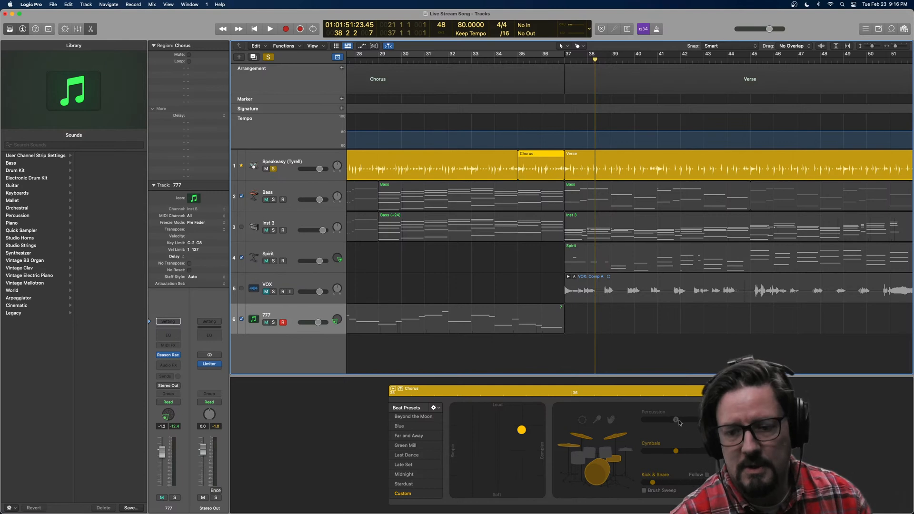
left_click_drag(522, 432, 549, 432)
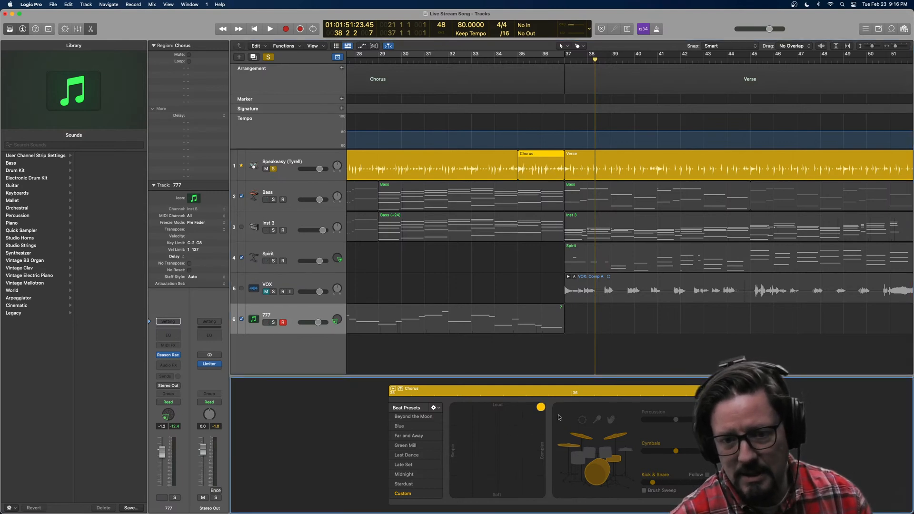
left_click(498, 61)
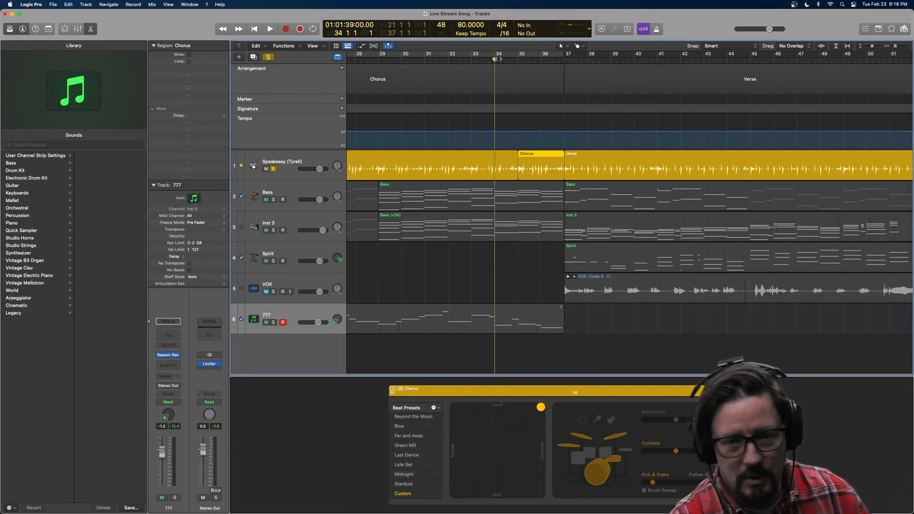
key("space")
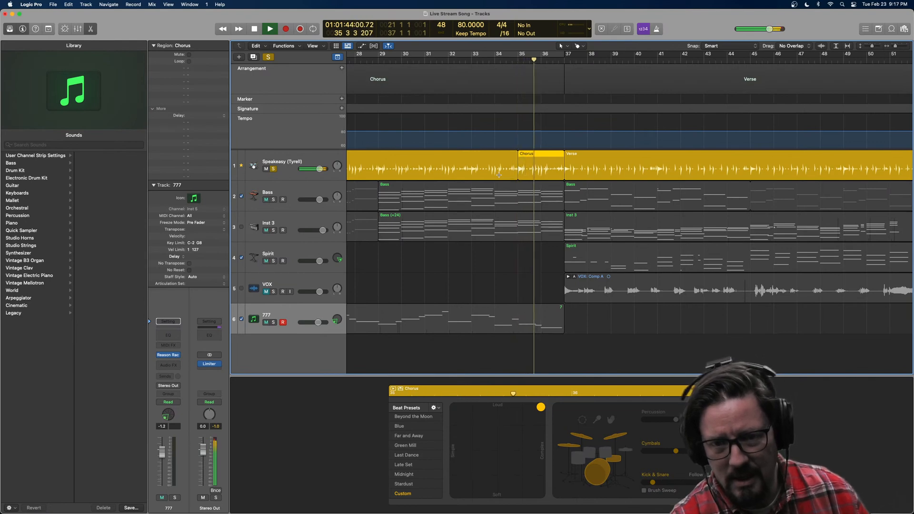
key("space")
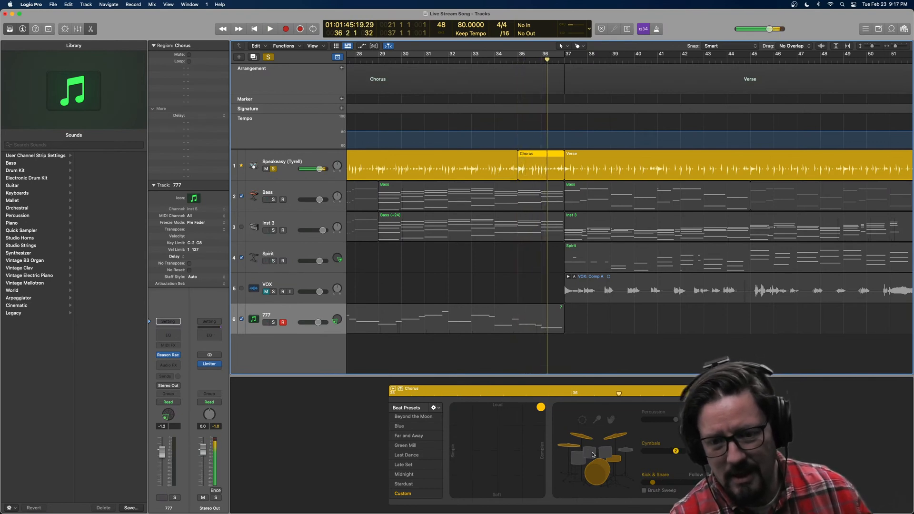
Switch the chorus-ending drummer region from cymbals to toms and raise its Kick & Snare complexity during playback.
left_click(592, 454)
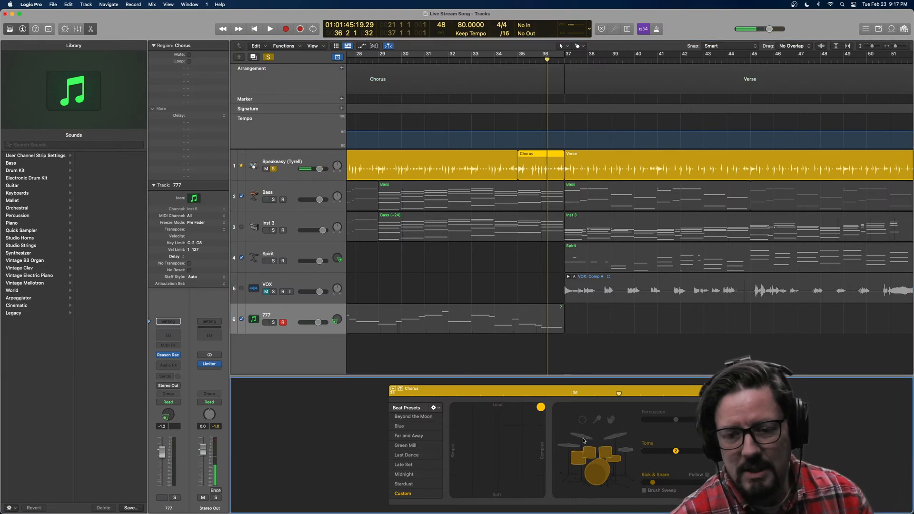
key("space")
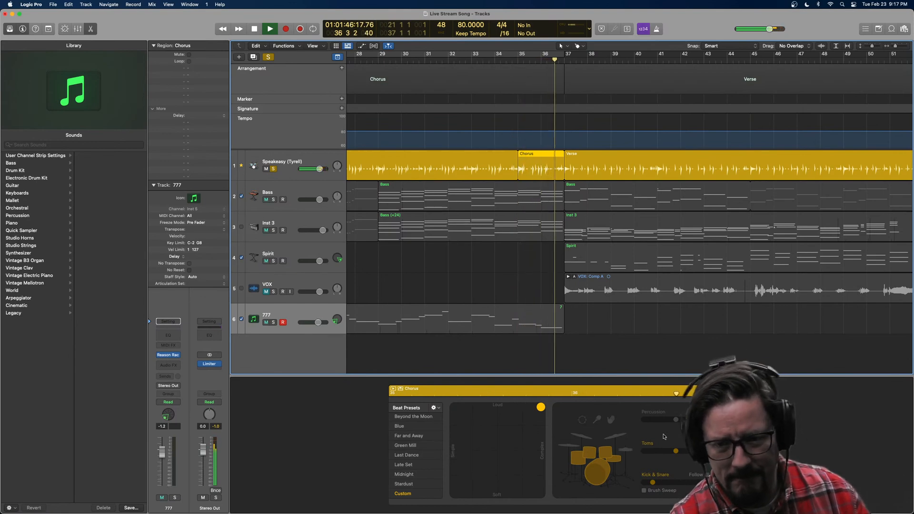
mouse_move(653, 485)
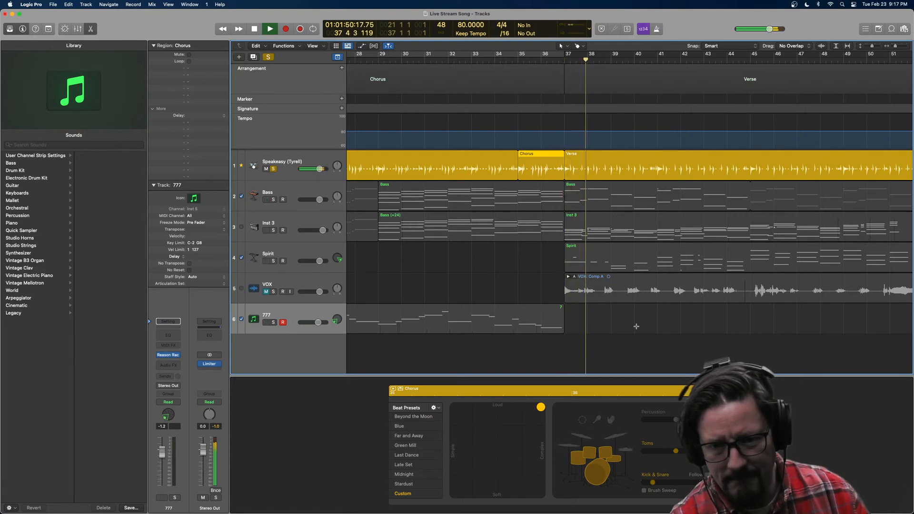
left_click(653, 483)
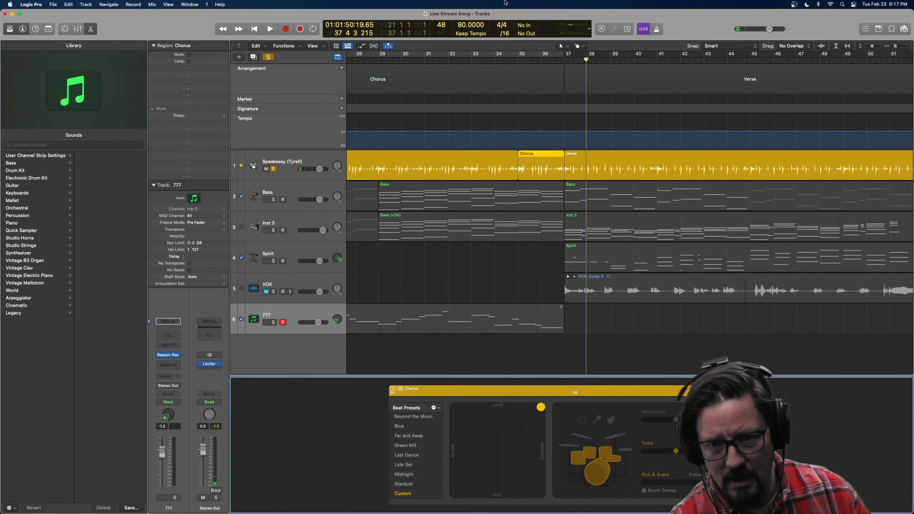
Move the start of the chorus-ending drummer region to bar 36 and play back the drum transition into the second verse.
double_click(503, 61)
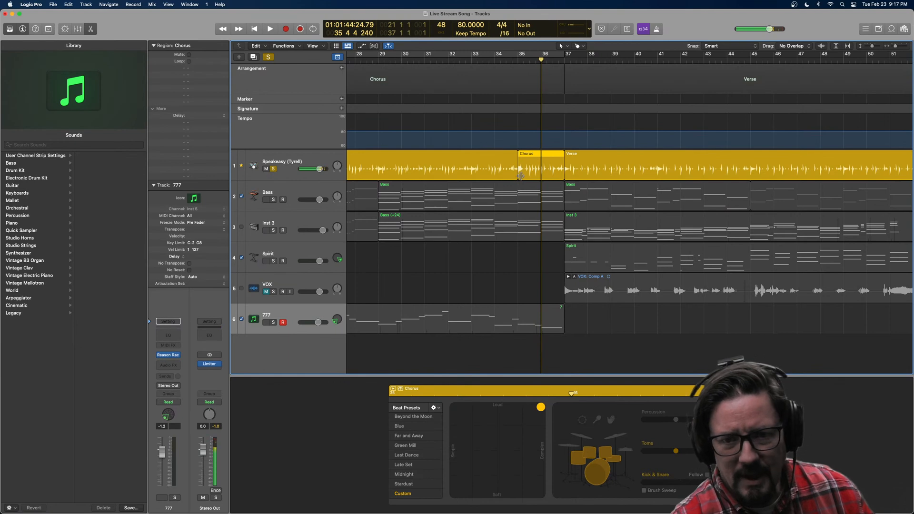
left_click_drag(520, 175, 541, 175)
left_click(516, 59)
key("space")
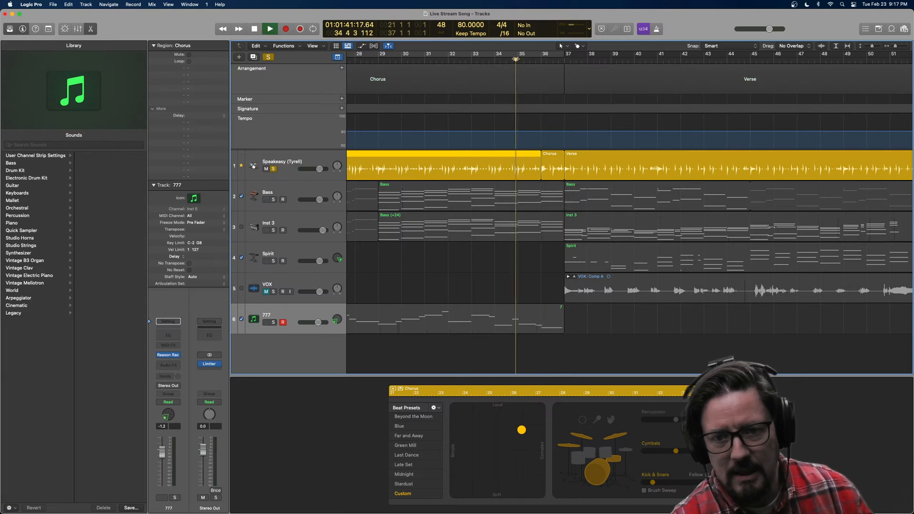
key("space")
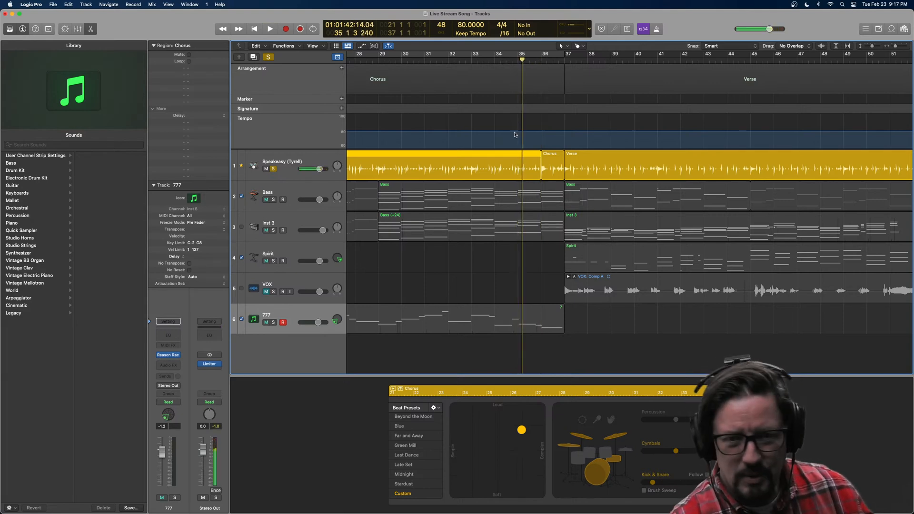
key("space")
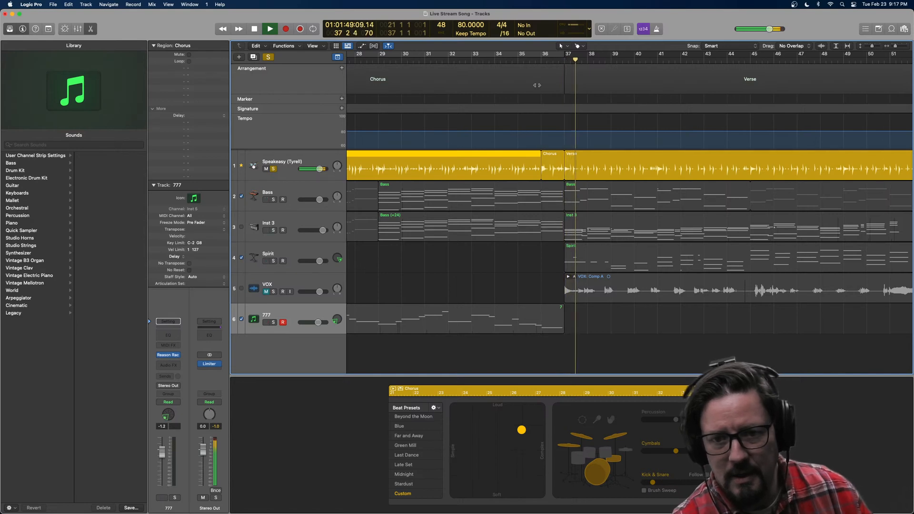
key("space")
left_click(520, 59)
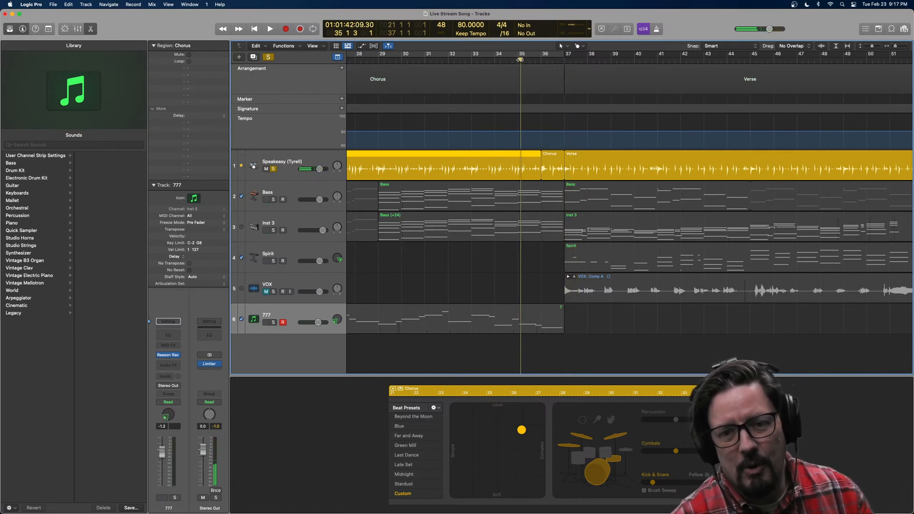
Unsolo the Speakeasy track and play the full mix from bar 33 into the second verse.
left_click(273, 169)
left_click(486, 58)
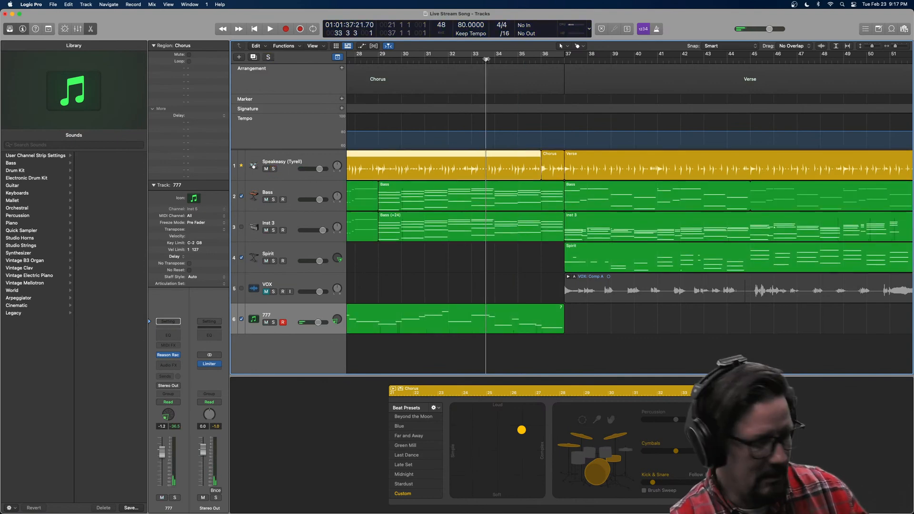
key("space")
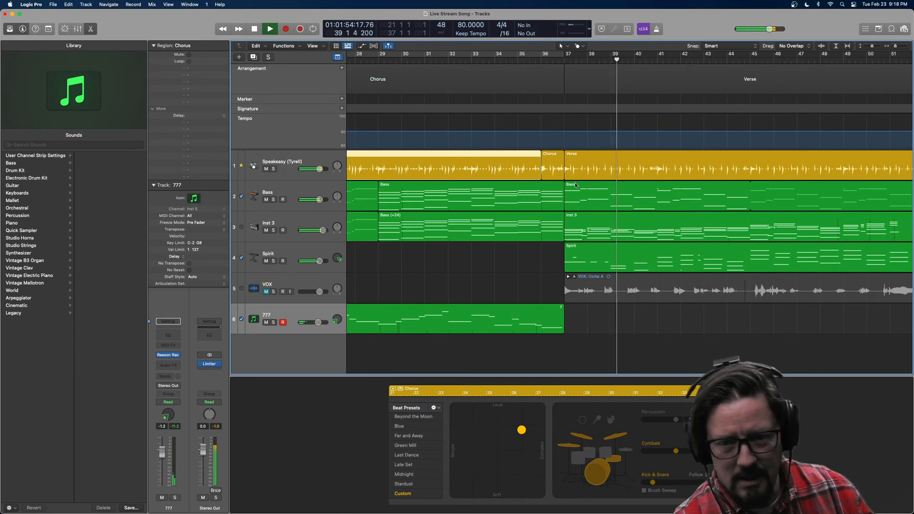
key("space")
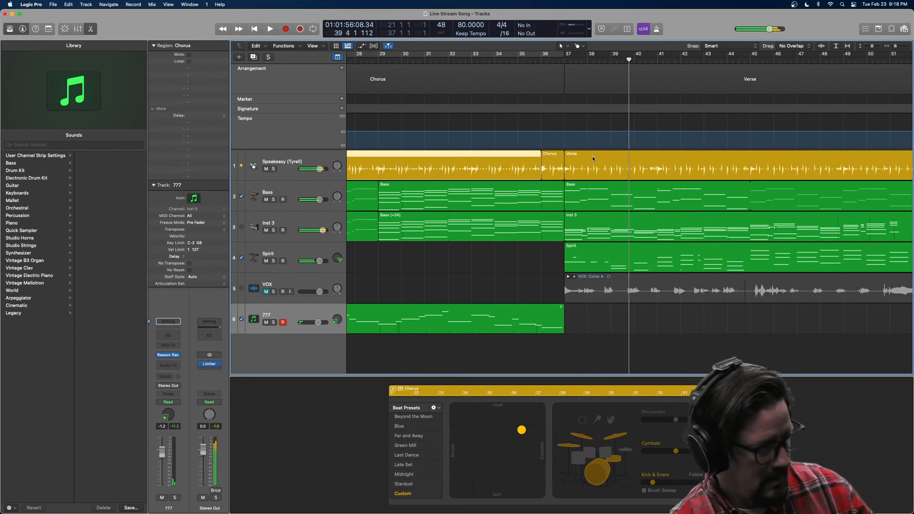
Select the second verse's Speakeasy drummer region and raise its Hi-Hat complexity during playback.
scroll(590, 155, "down", 5)
scroll(543, 167, "left", 10)
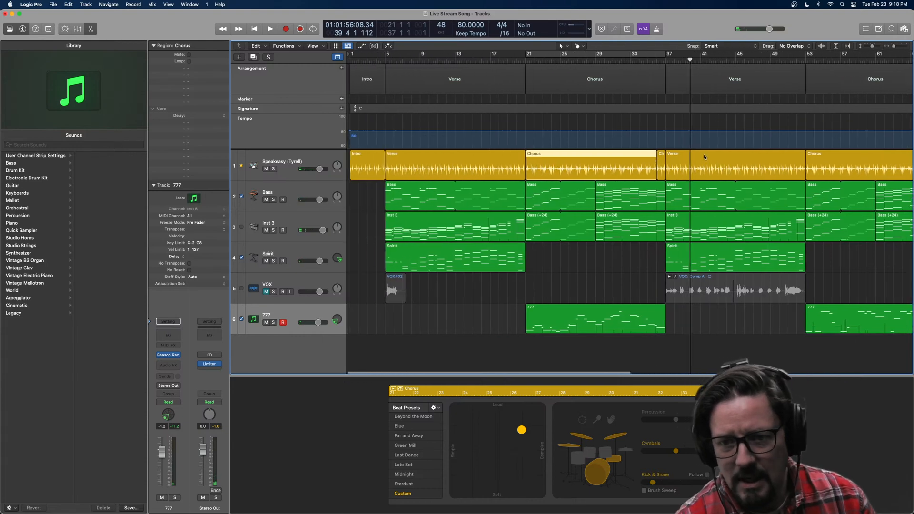
left_click(704, 156)
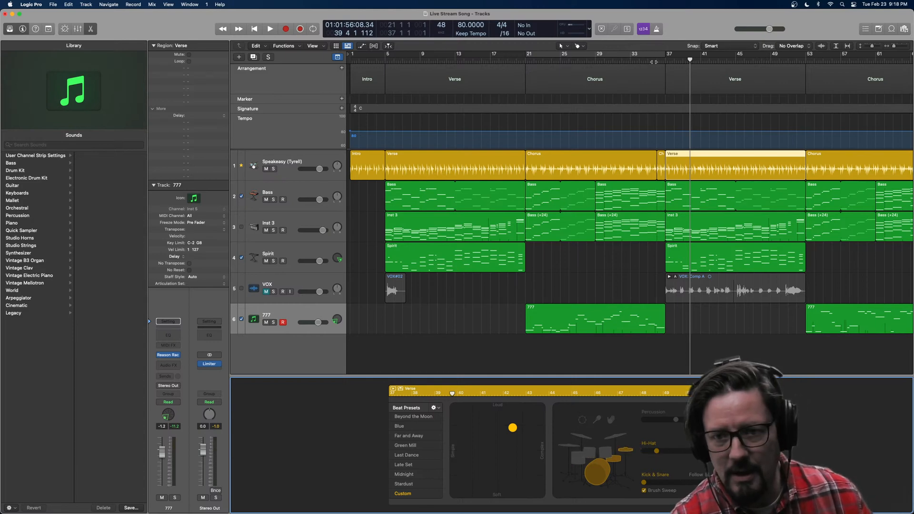
key("space")
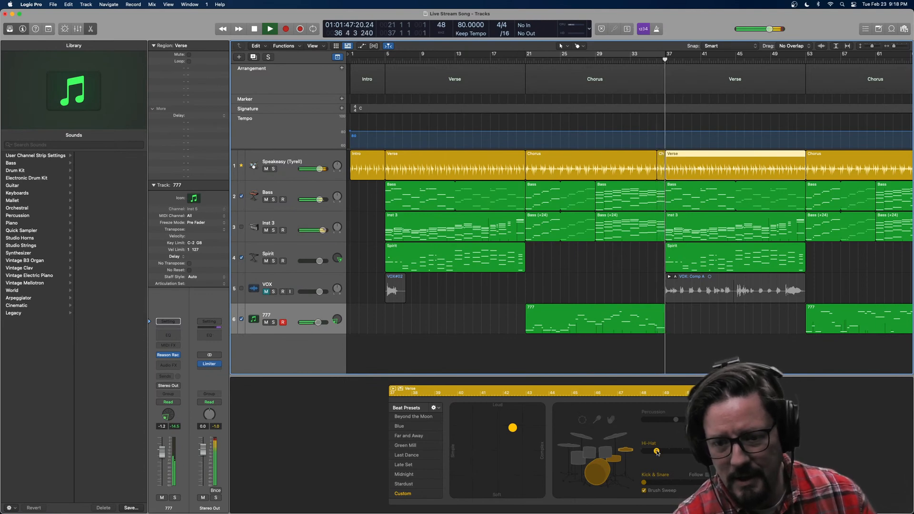
left_click_drag(657, 451, 695, 452)
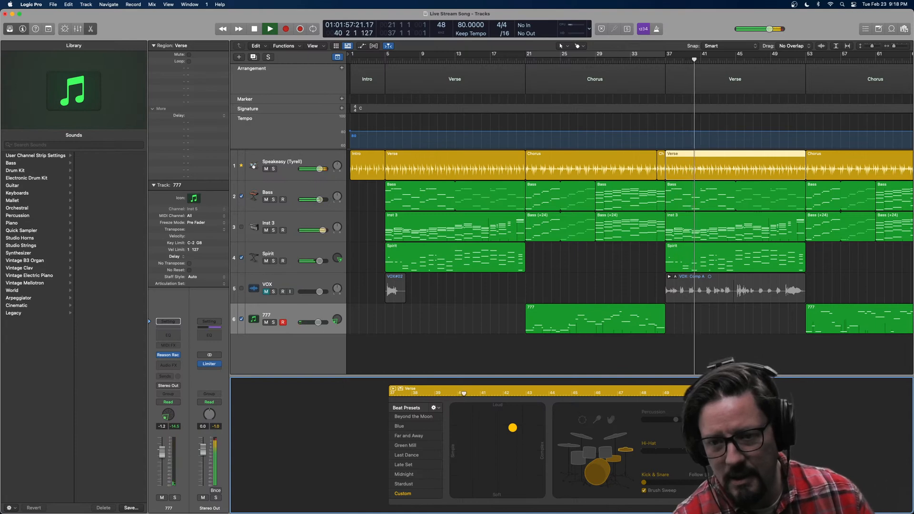
Solo the Speakeasy track and play the second verse's drums with Brush Sweep turned off.
left_click(274, 169)
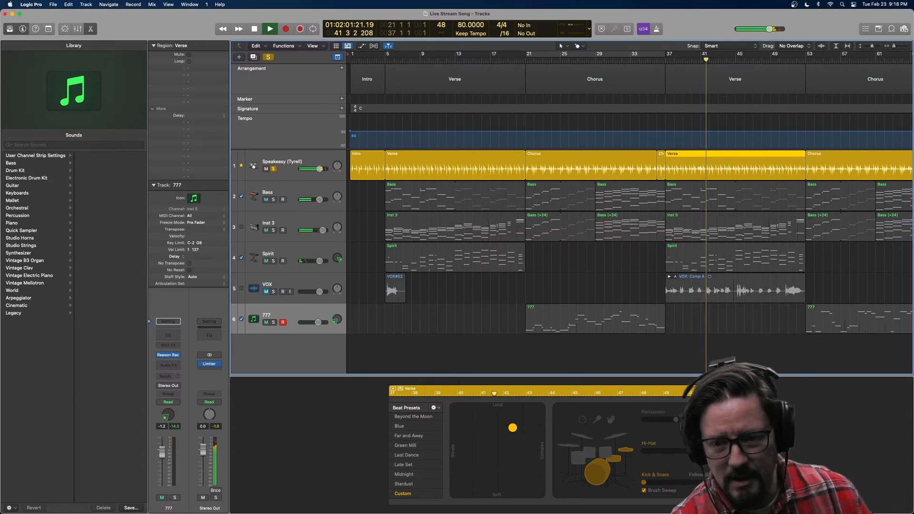
left_click(735, 443)
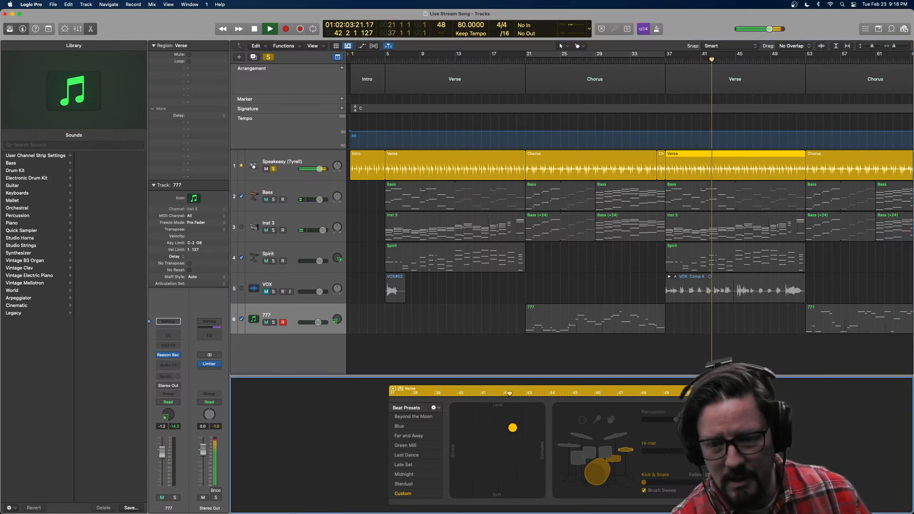
key("space")
left_click(643, 490)
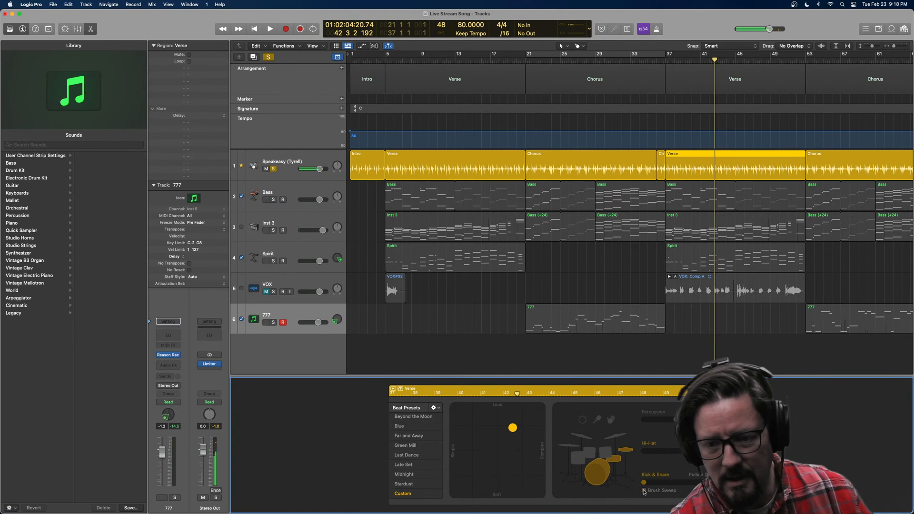
key("space")
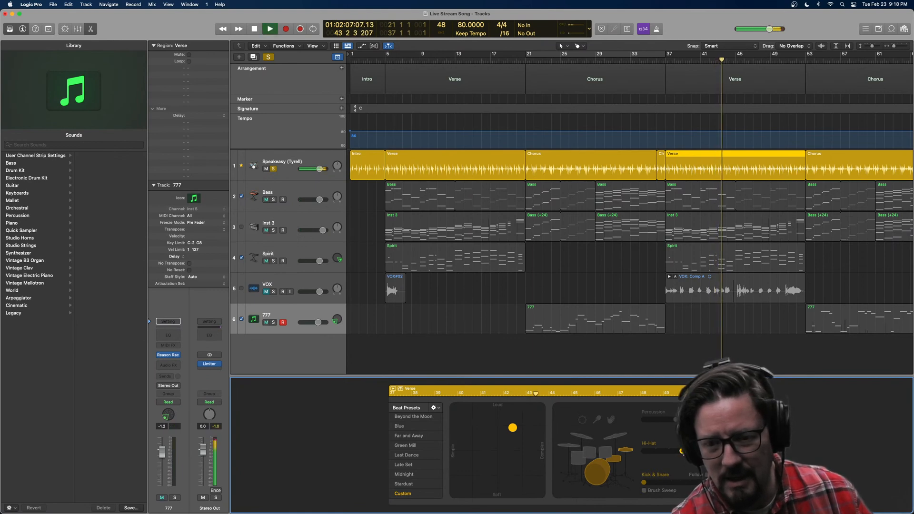
Lower the Hi-Hat complexity of the second verse's drummer region during playback and turn Brush Sweep back on.
mouse_move(681, 453)
left_mouse_down()
mouse_move(644, 452)
mouse_move(670, 454)
left_mouse_up()
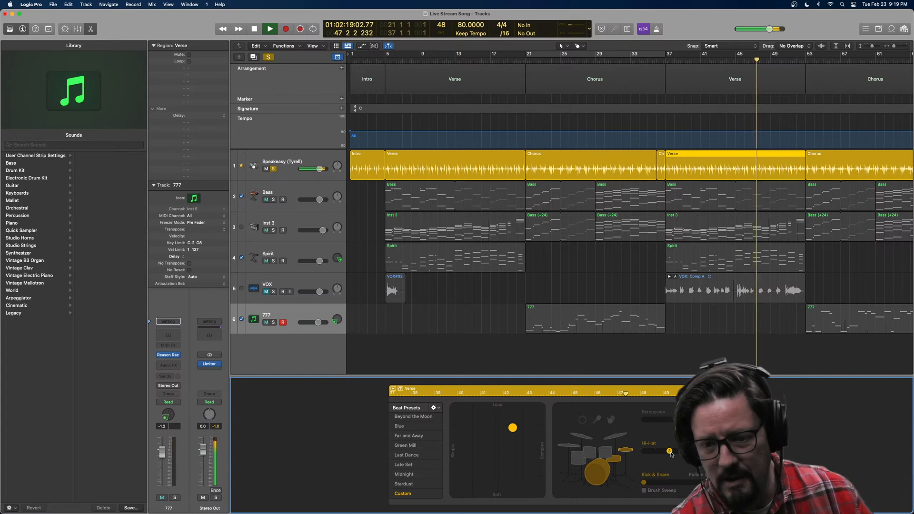
left_click(645, 491)
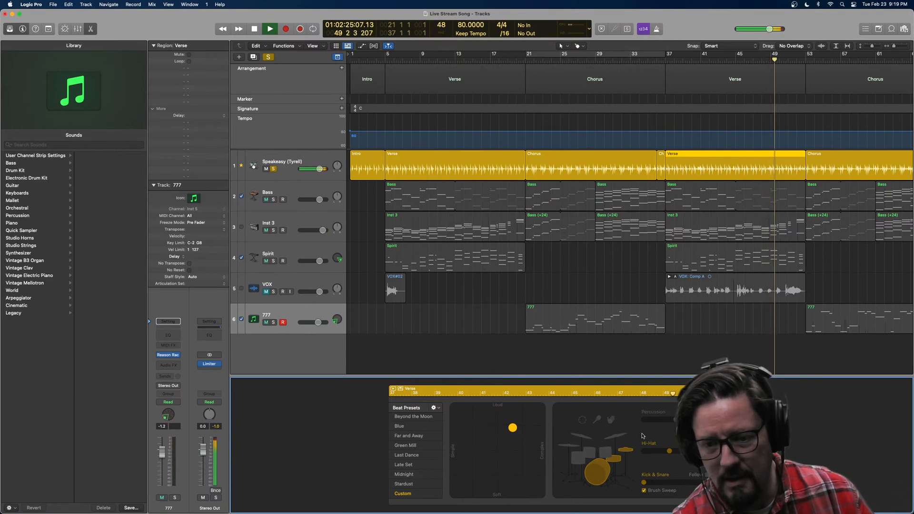
key("space")
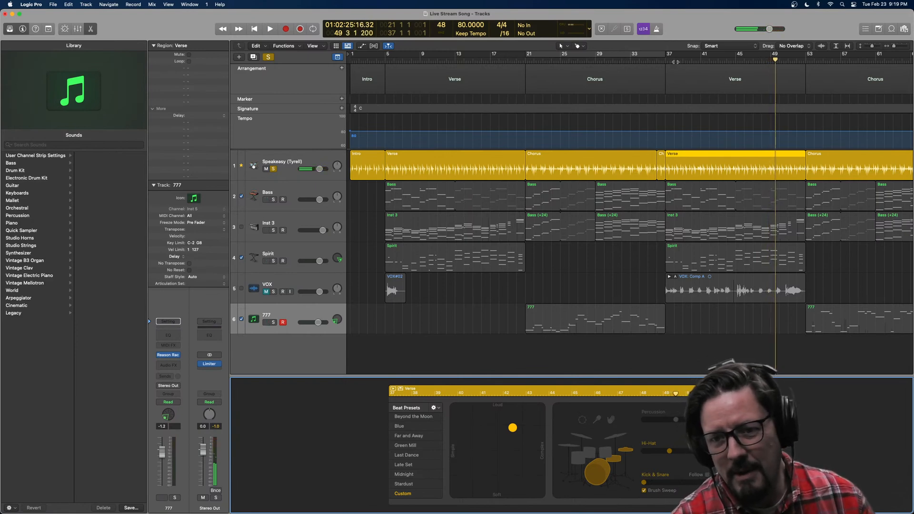
Unsolo the Speakeasy track and play the full mix from bar 35 into the second verse.
left_click(649, 62)
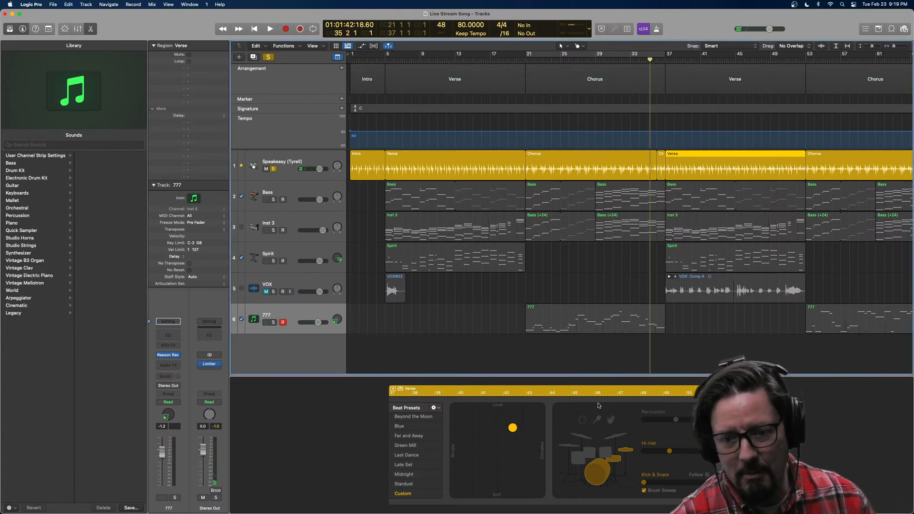
left_click(272, 170)
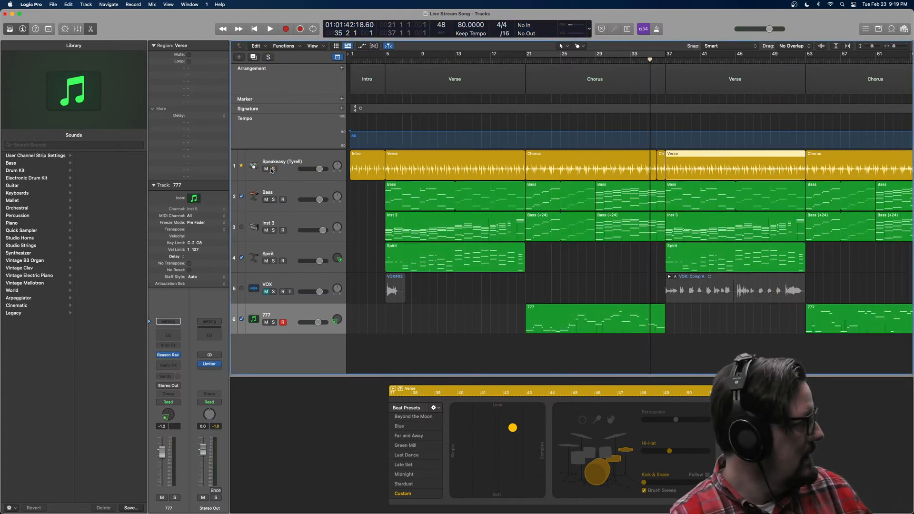
key("space")
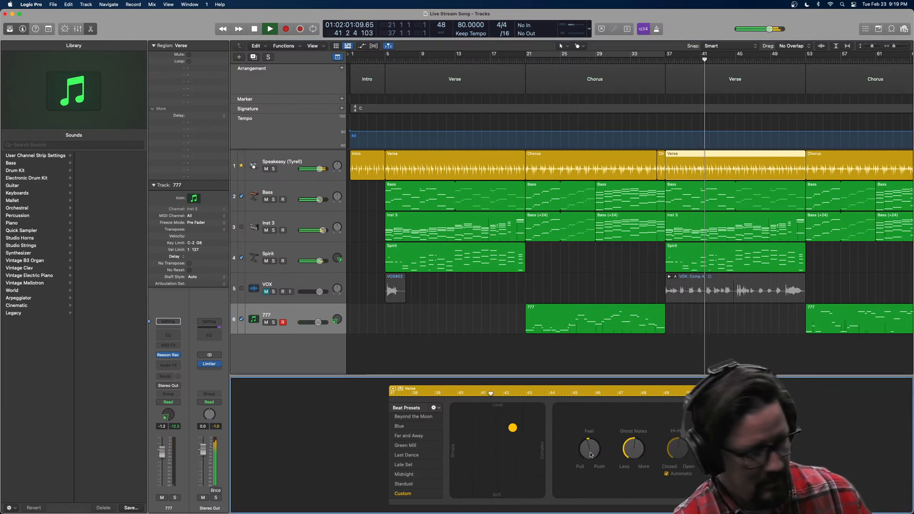
key("space")
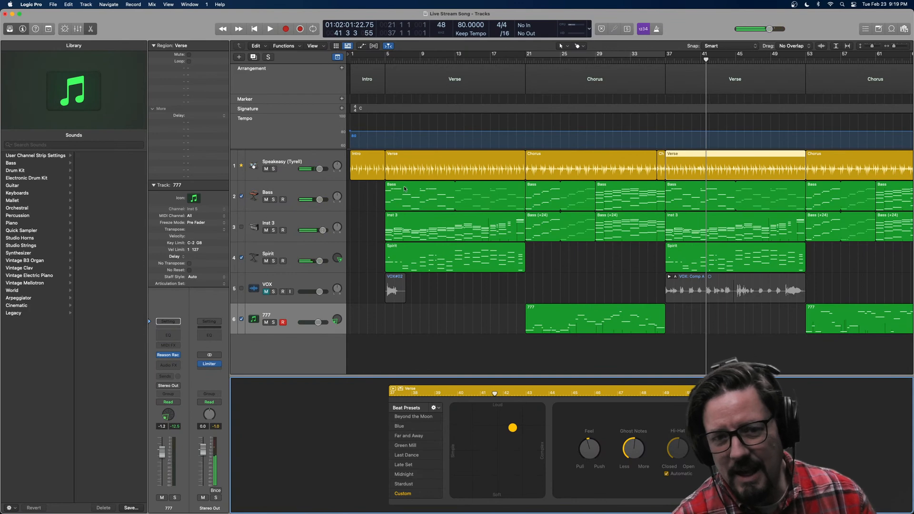
Compare the first and second verse drummer regions and shift the second verse's Feel slightly toward Push.
left_click(414, 156)
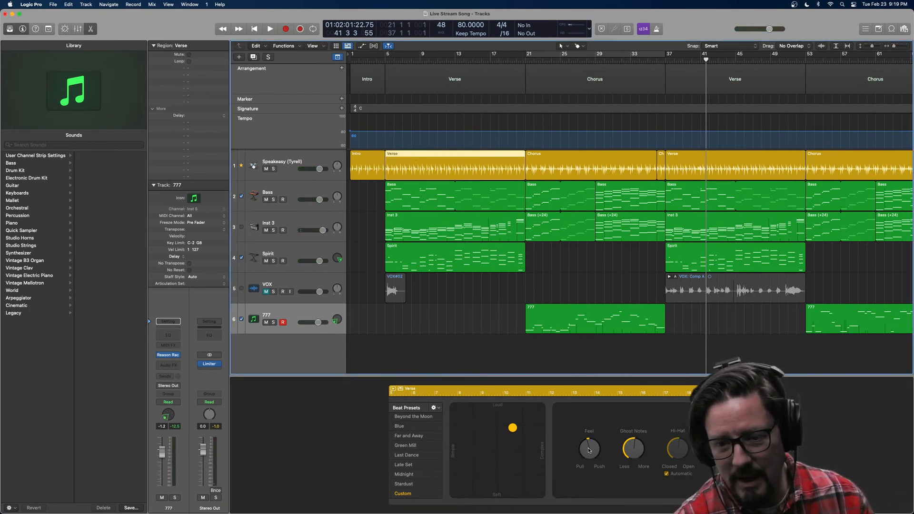
left_click(683, 155)
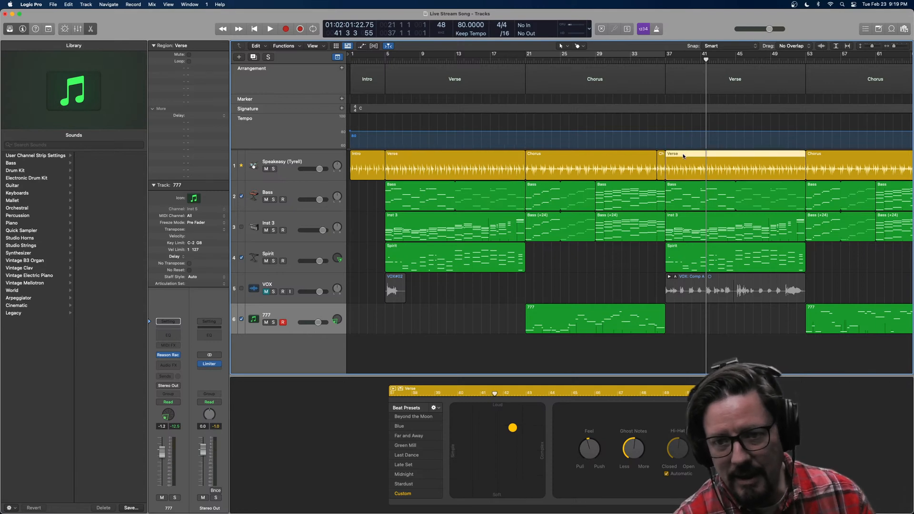
left_click_drag(591, 455, 590, 451)
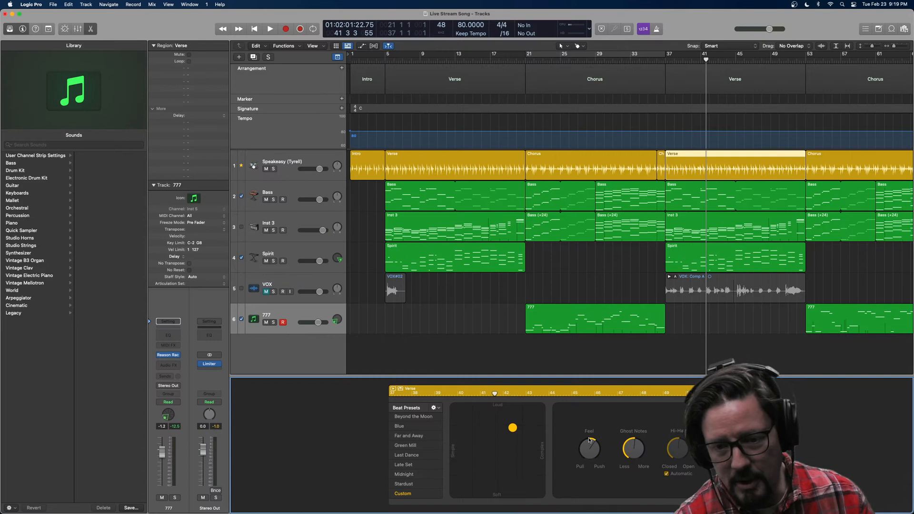
Play the mix from bar 35 and raise the second verse drummer region's Ghost Notes toward More.
left_click(650, 57)
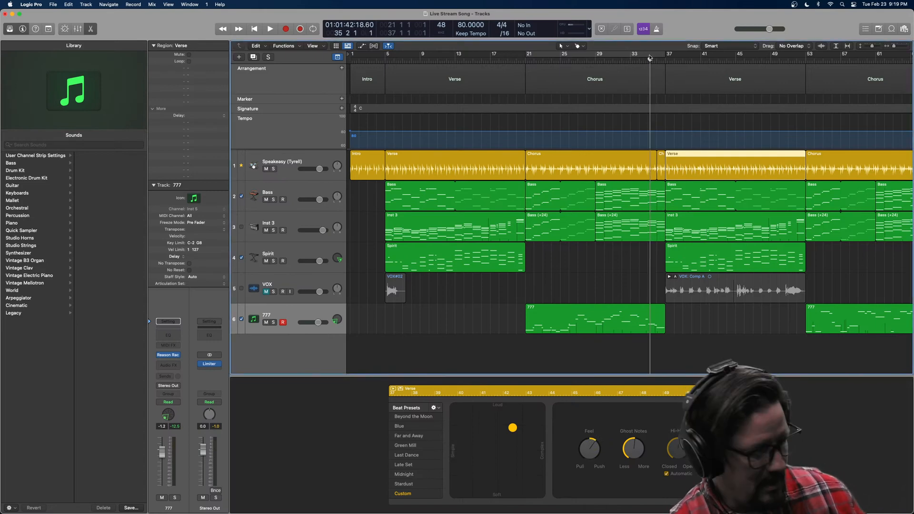
key("space")
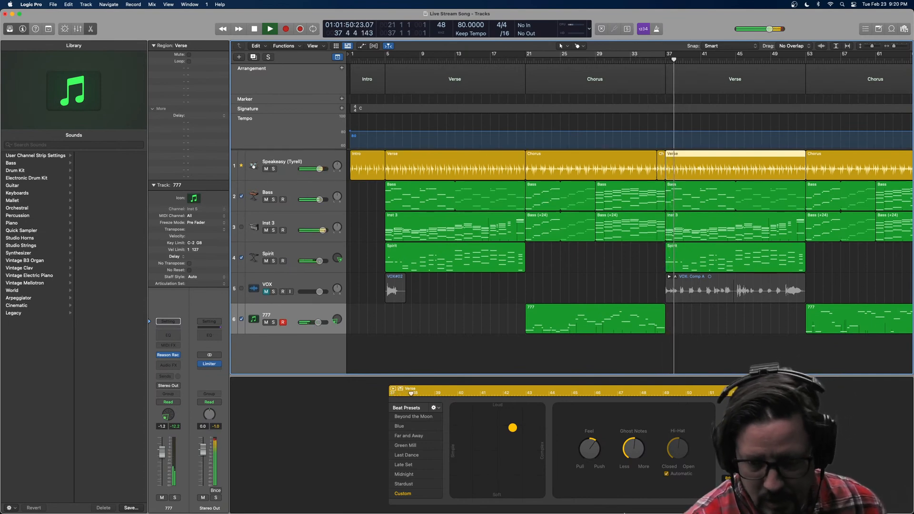
left_click(629, 455)
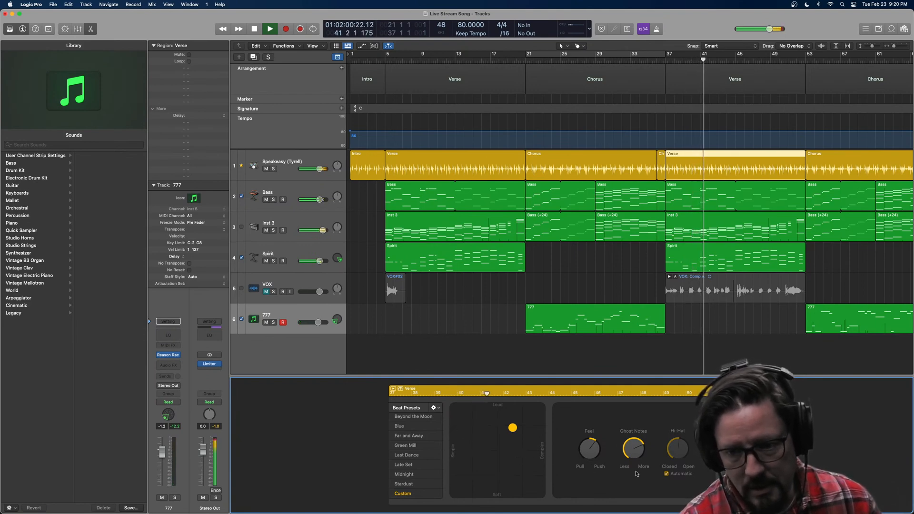
left_click(740, 490)
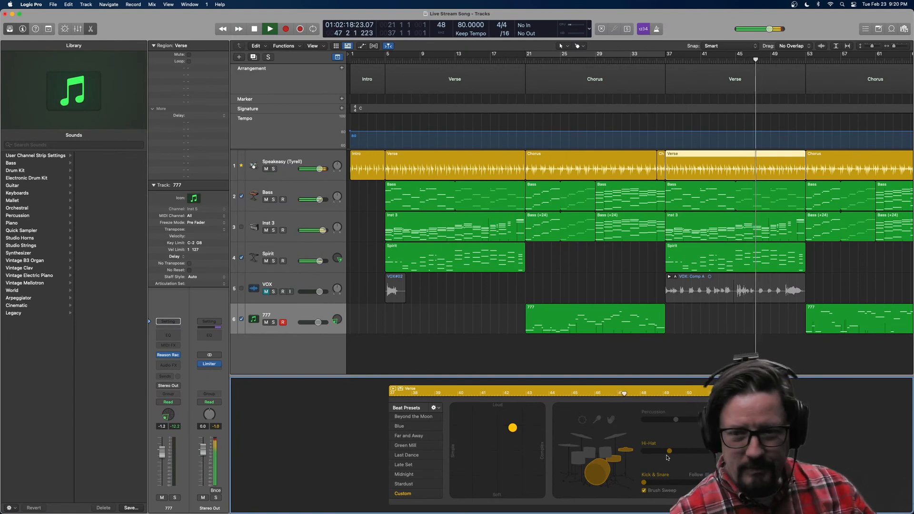
key("space")
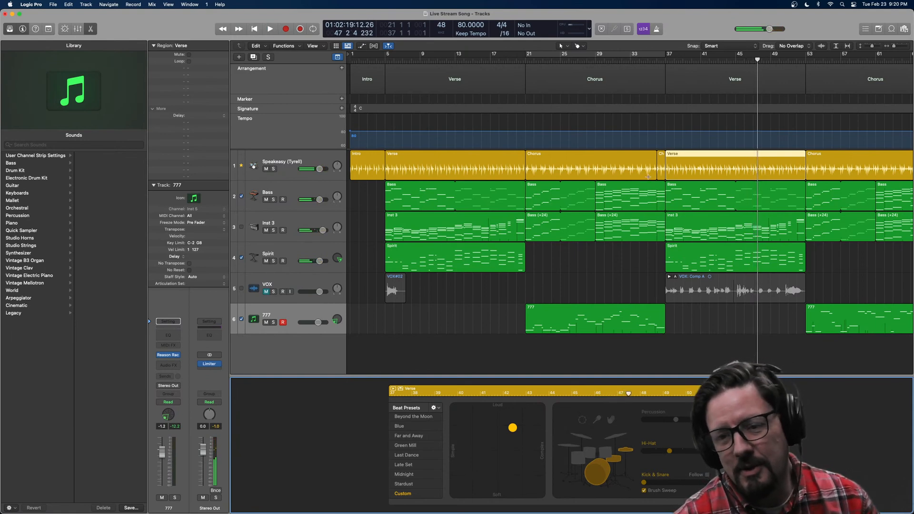
Move the playhead to bar 5 and insert a stereo Stereo Spread plug-in on the Bass track.
key("super+Left")
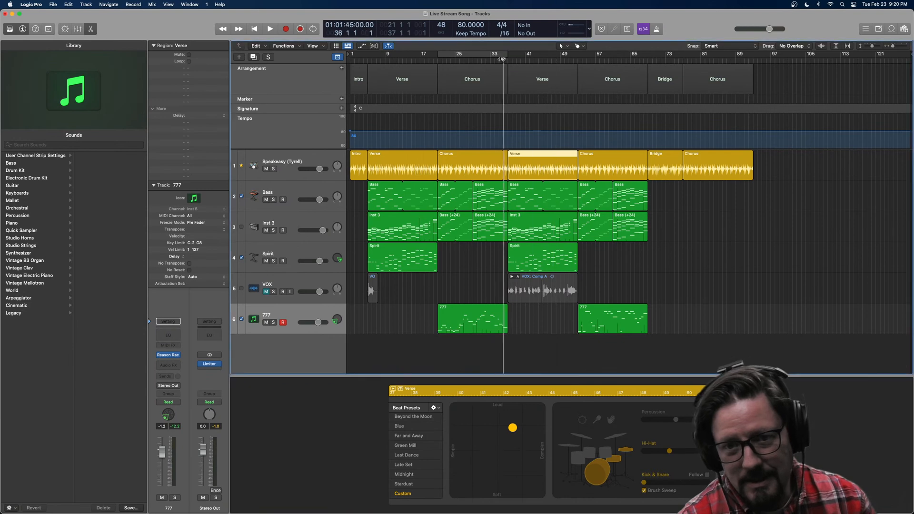
left_click_drag(546, 60, 367, 66)
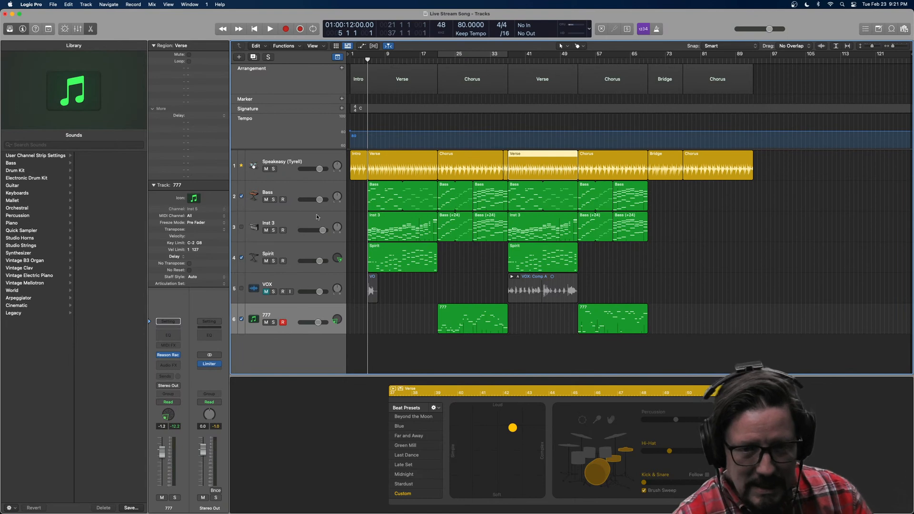
left_click(306, 191)
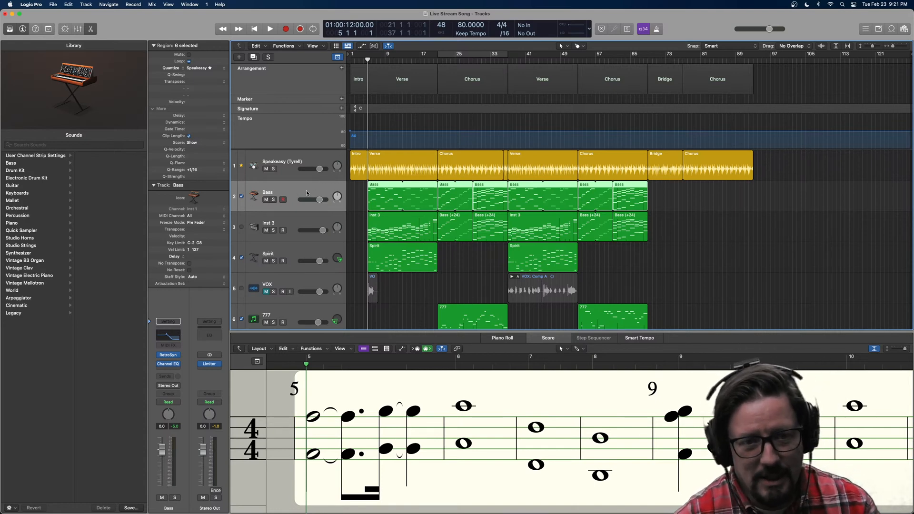
left_click(168, 371)
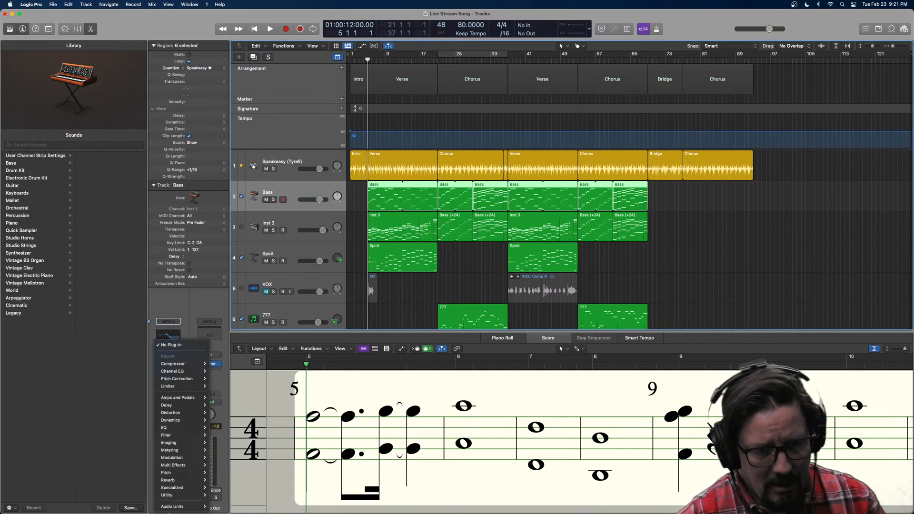
mouse_move(177, 443)
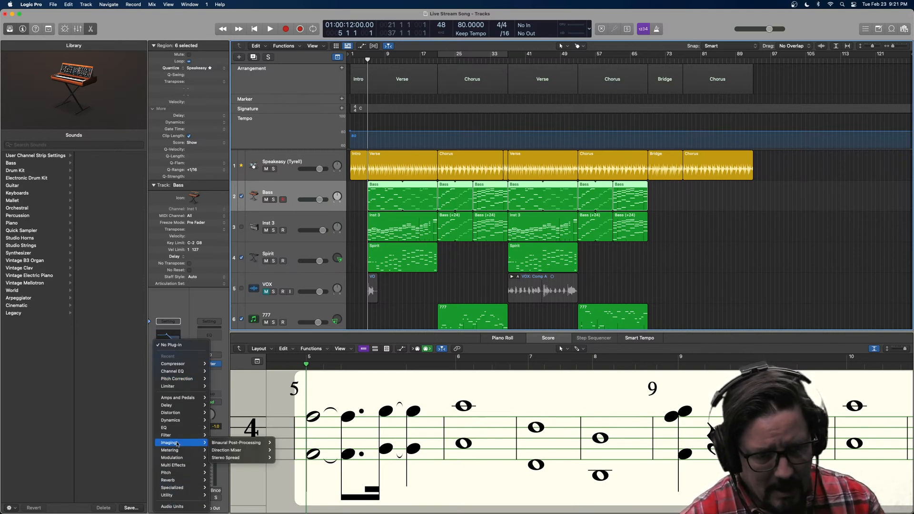
mouse_move(243, 457)
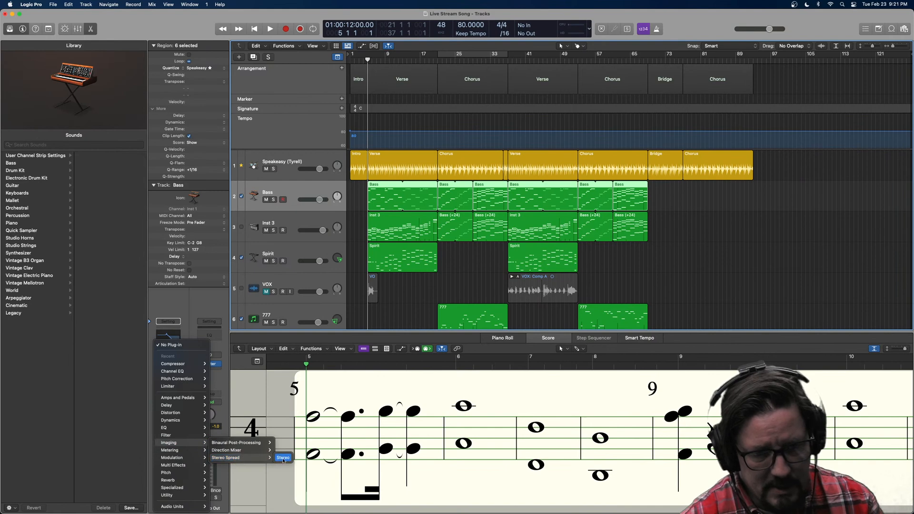
left_click(284, 458)
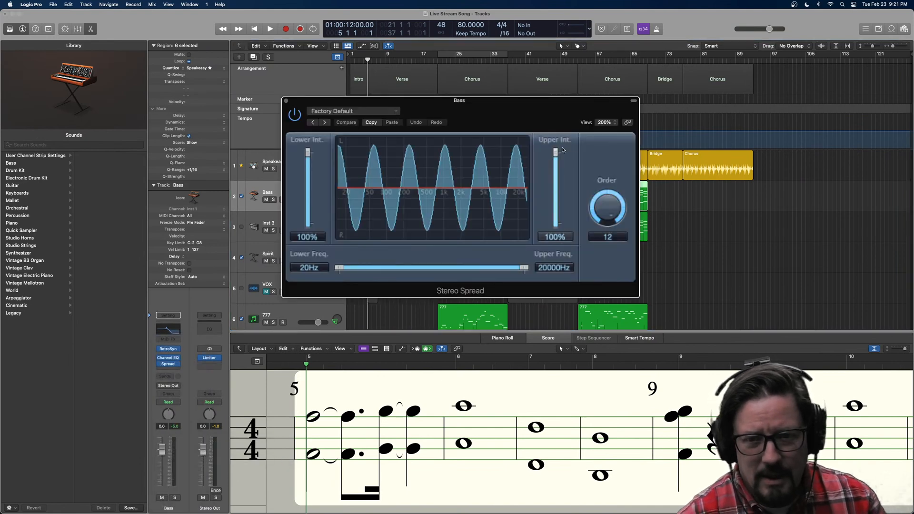
Set Stereo Spread's upper intensity to -100% and move its window clear of the track headers.
left_click_drag(557, 153, 555, 224)
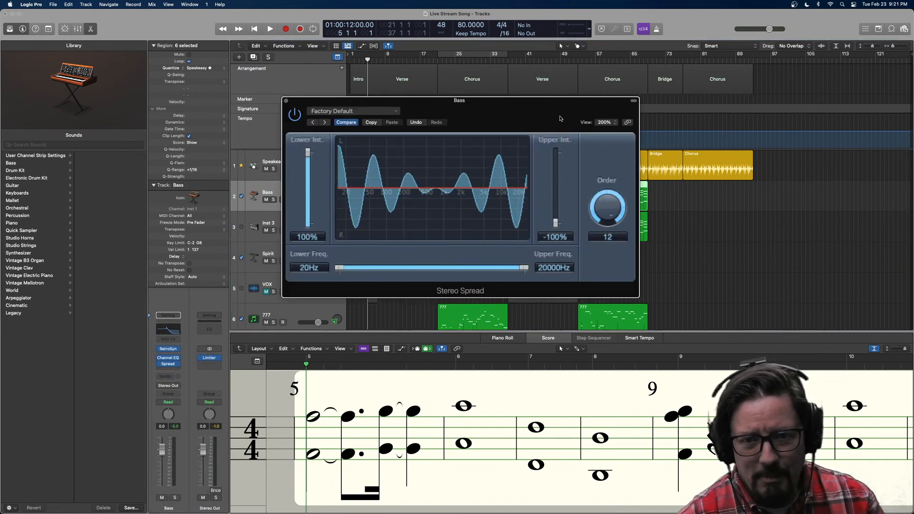
left_click_drag(544, 116, 589, 108)
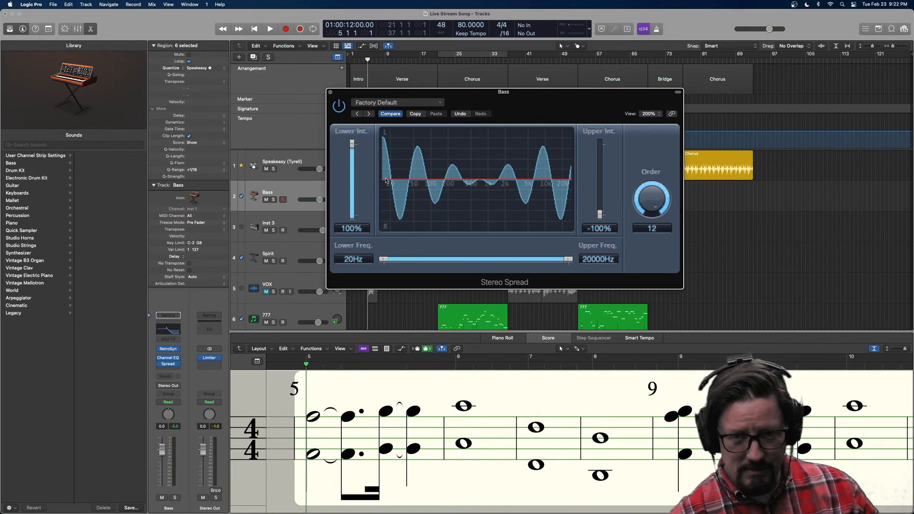
mouse_move(508, 113)
left_mouse_down()
mouse_move(548, 113)
mouse_move(521, 102)
left_mouse_up()
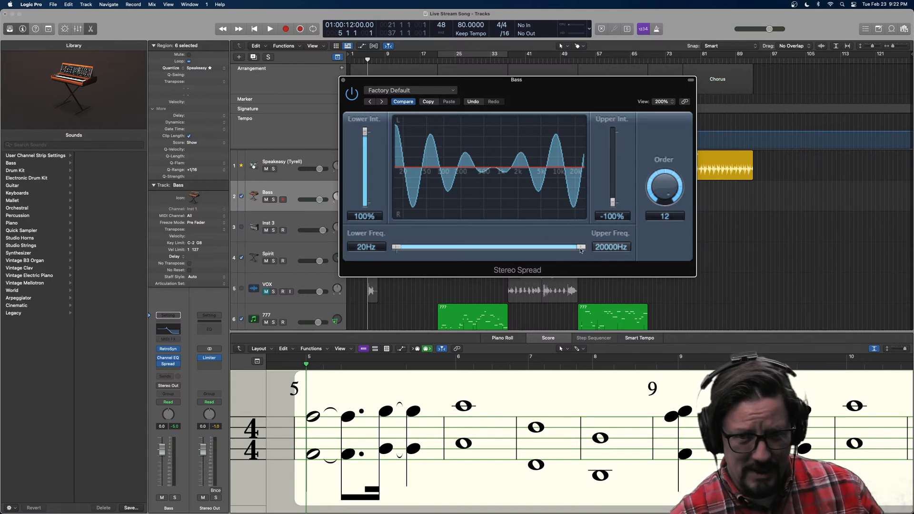
left_click_drag(534, 93, 631, 180)
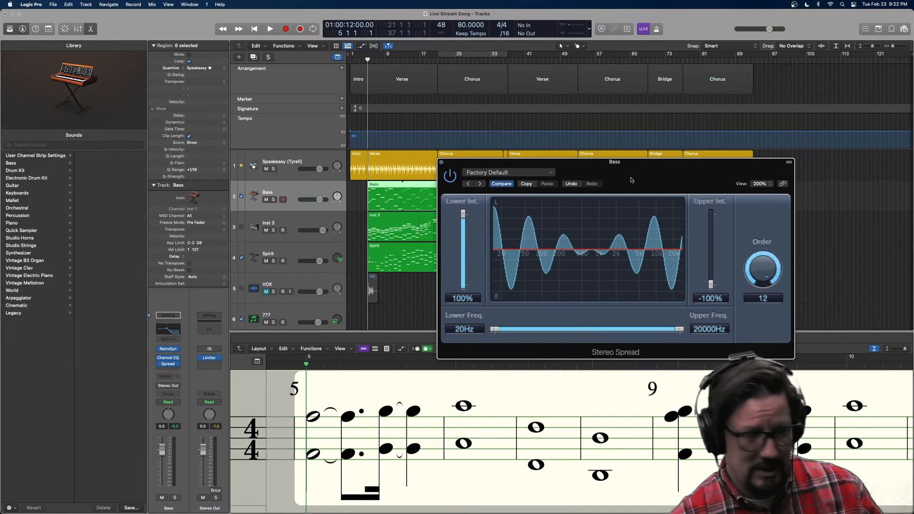
Play the soloed Bass track with Stereo Spread bypassed and re-enabled, and set the plug-in's upper frequency to 10000 Hz.
left_click(273, 200)
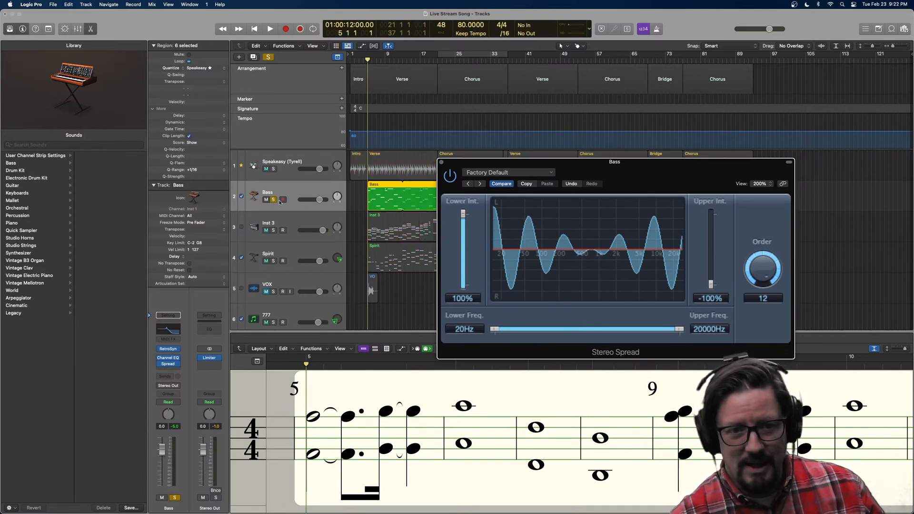
left_click(446, 178)
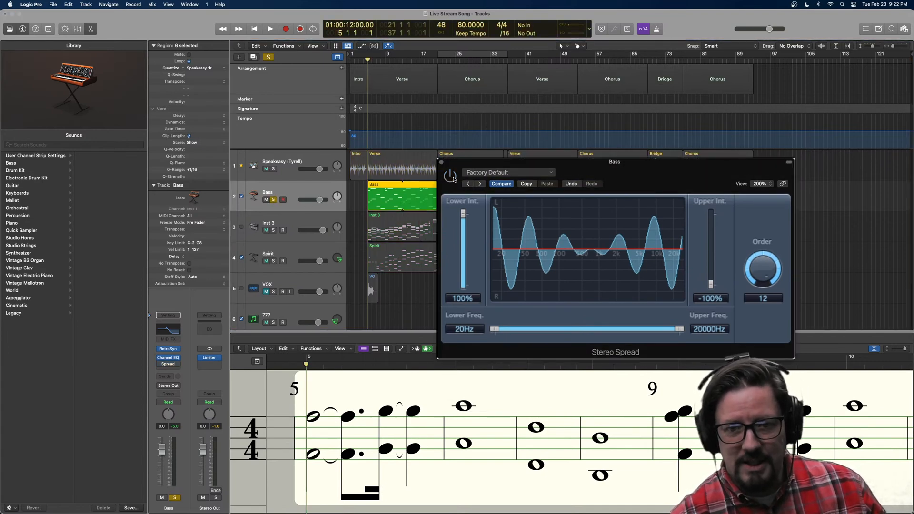
key("space")
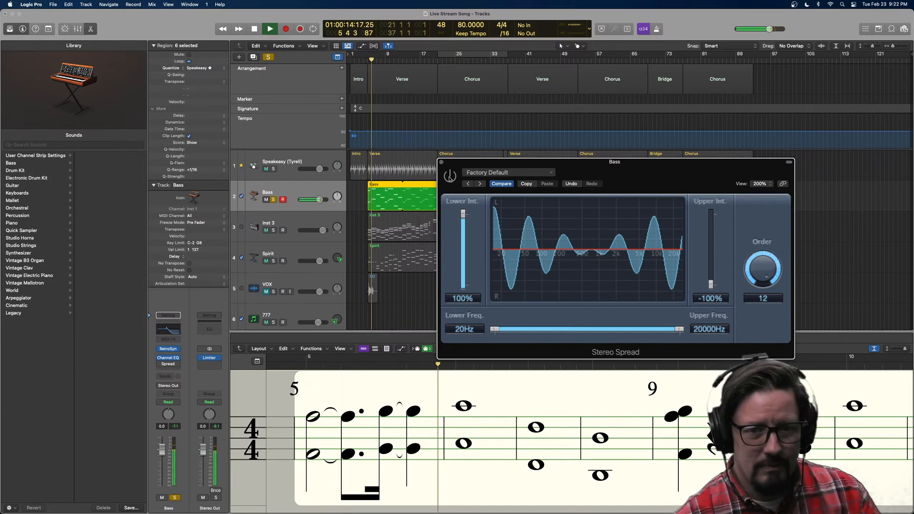
left_click(449, 180)
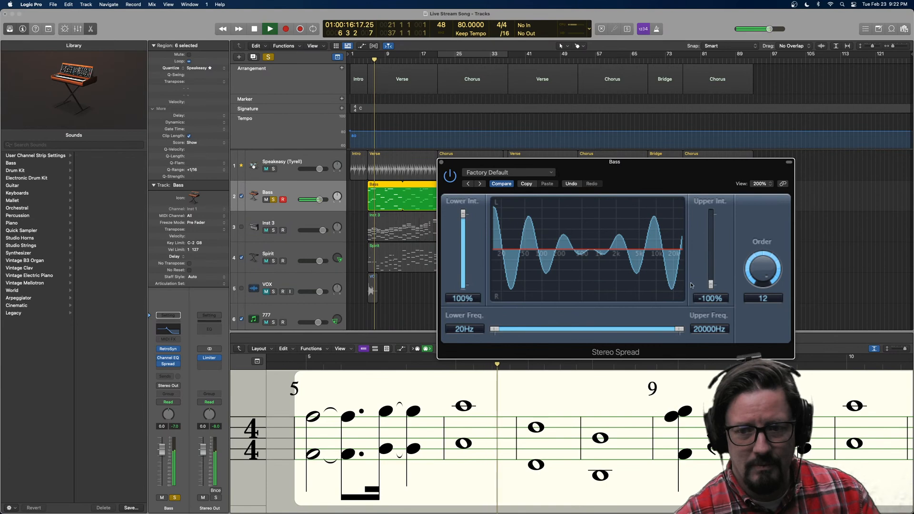
mouse_move(674, 329)
left_mouse_down()
mouse_move(646, 332)
mouse_move(661, 332)
left_mouse_up()
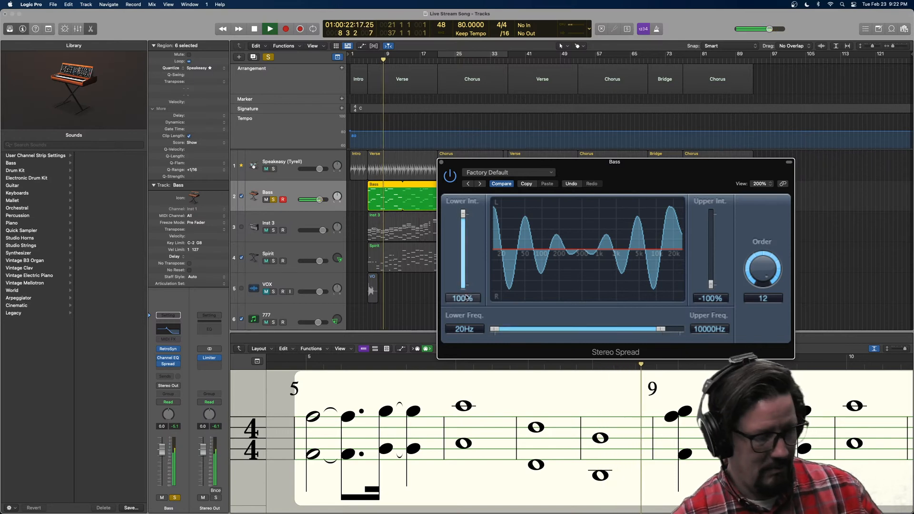
Compare the soloed Bass with Stereo Spread bypassed and re-enabled, set the upper frequency to 3100 Hz, and stop playback.
left_click(450, 177)
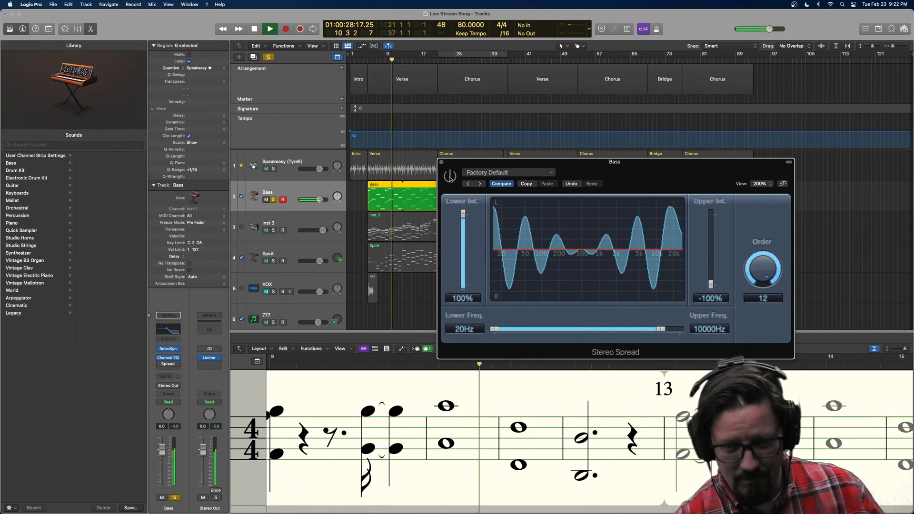
left_click(450, 177)
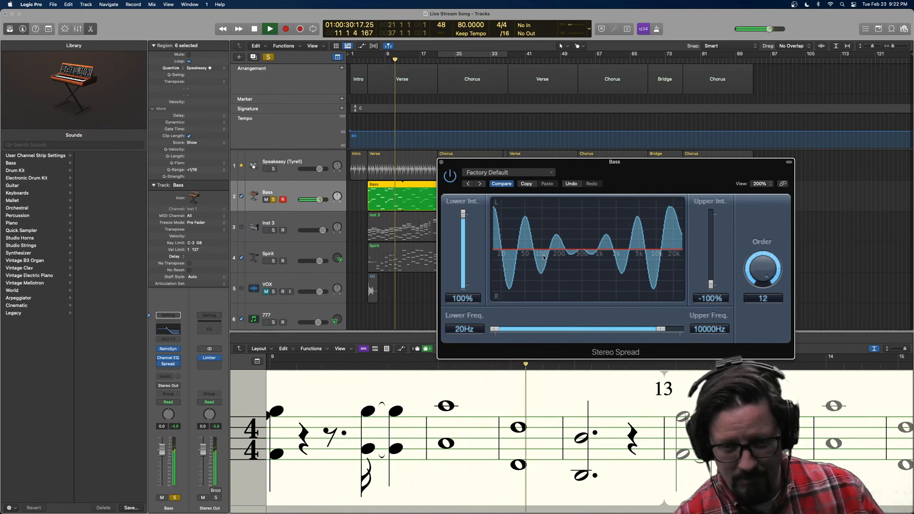
left_click_drag(660, 328, 630, 332)
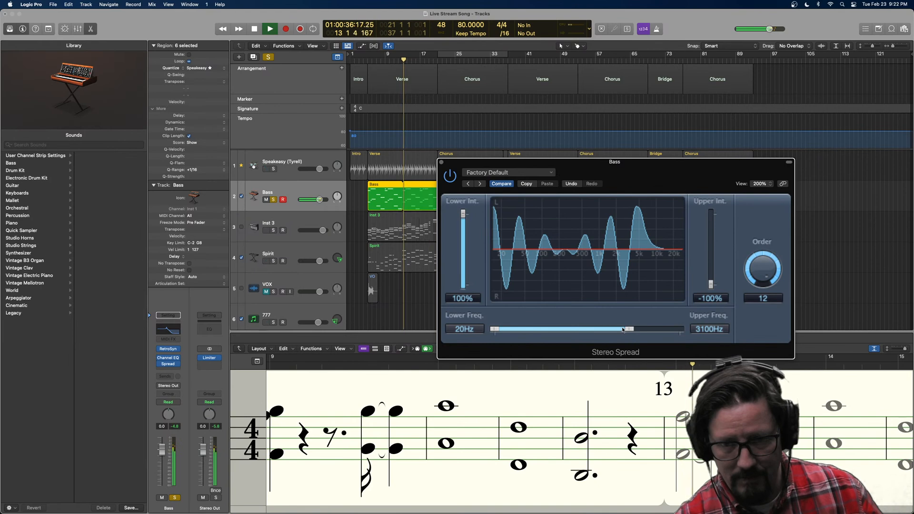
key("space")
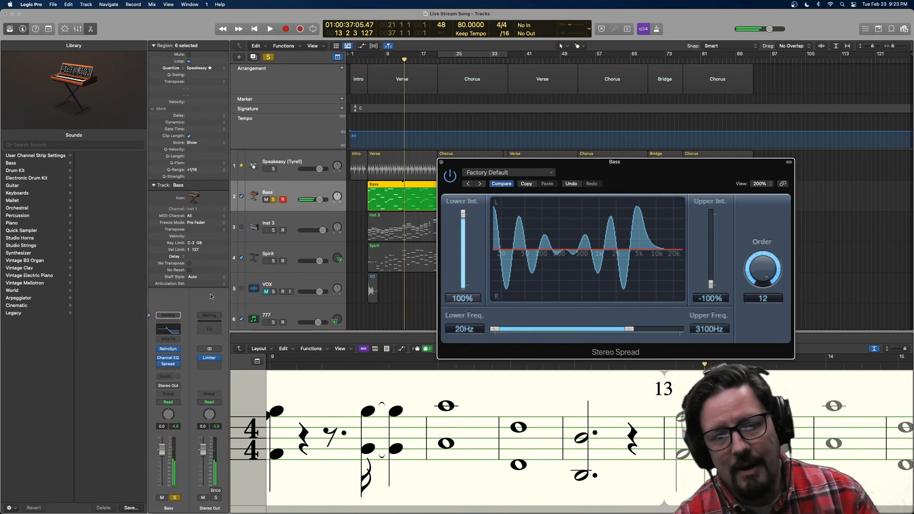
Insert a stereo Correlation Meter on the Bass track after the Stereo Spread plug-in.
left_click(168, 369)
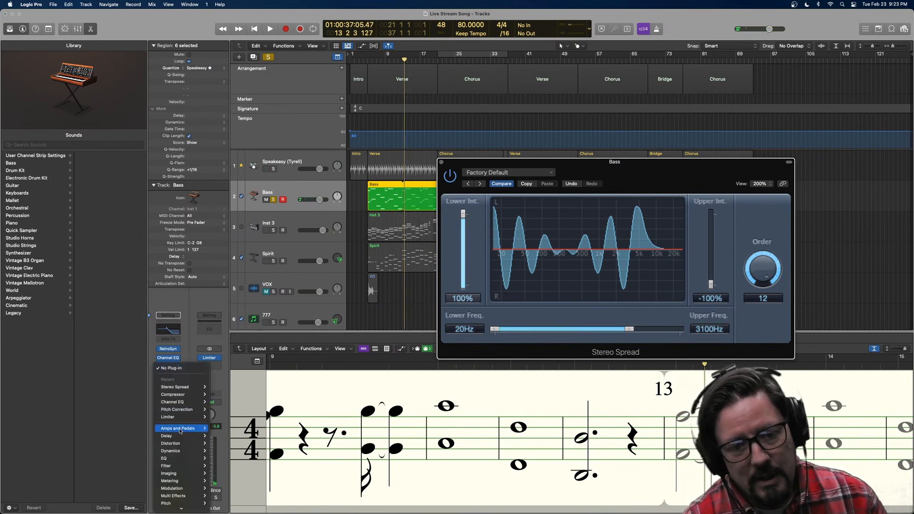
mouse_move(179, 481)
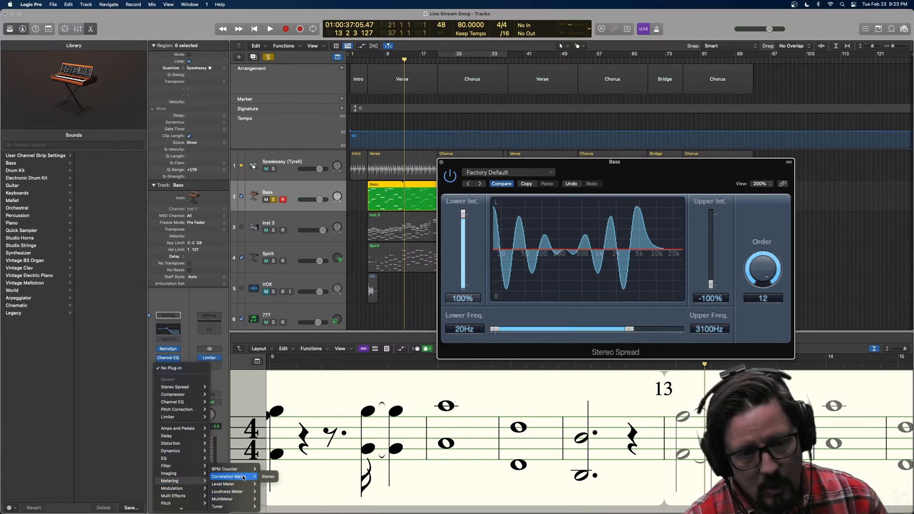
left_click(268, 476)
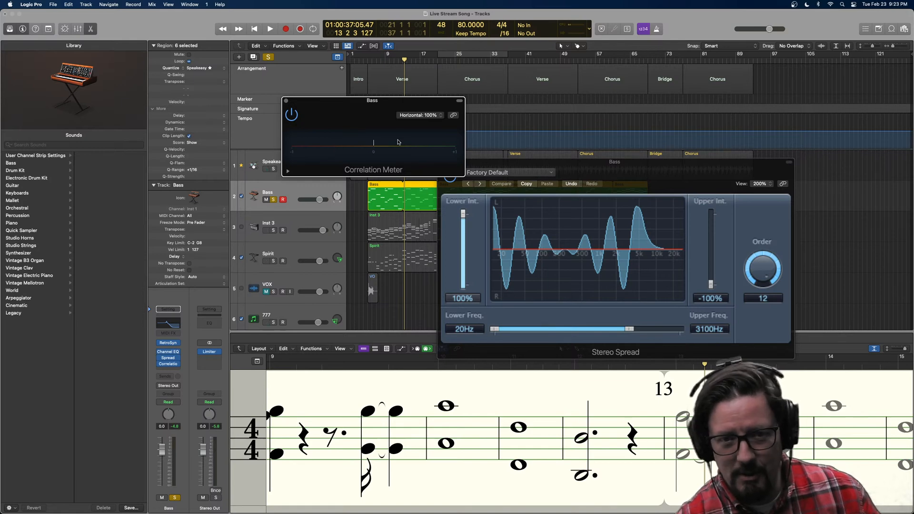
Play the soloed Bass track, lower Stereo Spread's upper frequency to 890 Hz, and close both plug-in windows.
key("space")
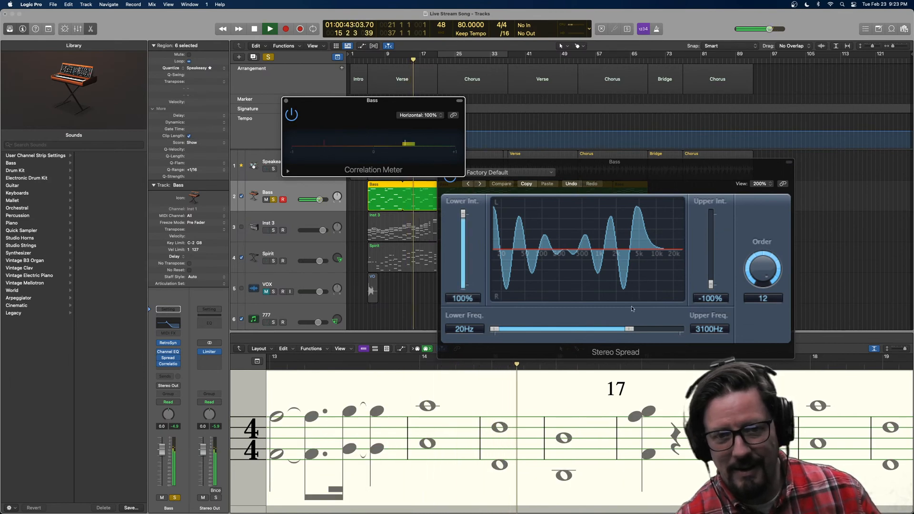
left_click_drag(629, 329, 655, 332)
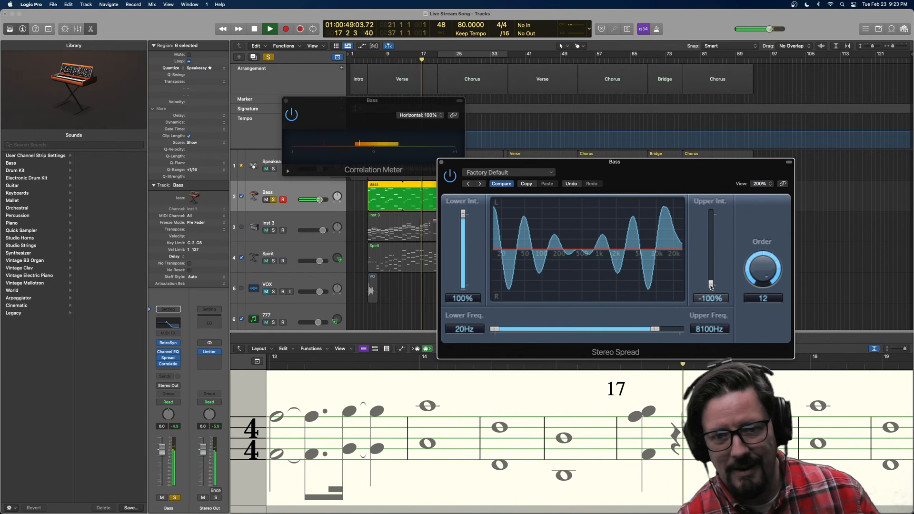
left_click_drag(710, 284, 711, 304)
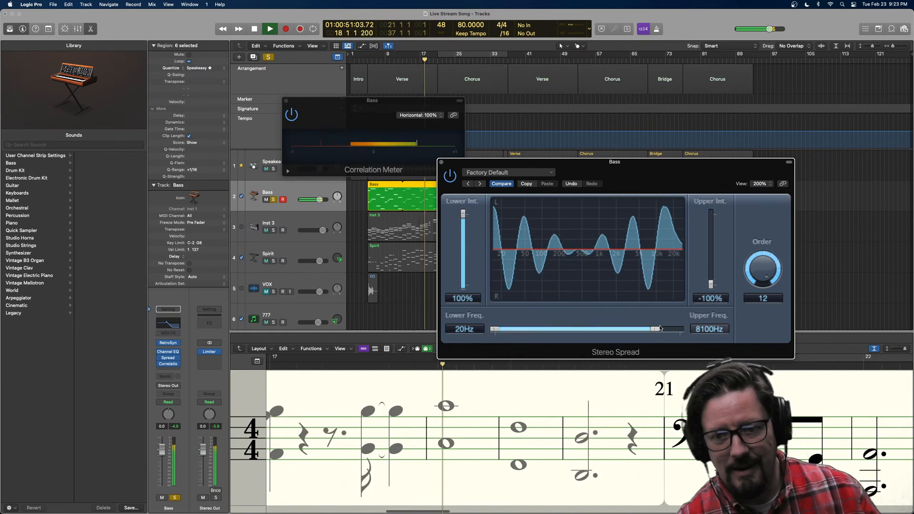
left_click_drag(656, 331, 644, 332)
mouse_move(494, 329)
left_mouse_down()
mouse_move(527, 333)
mouse_move(495, 332)
left_mouse_up()
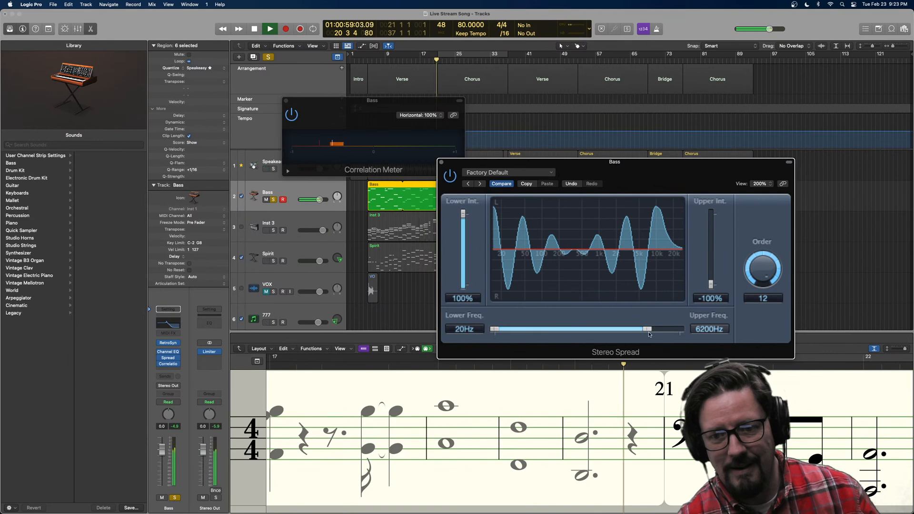
left_click_drag(647, 331, 598, 332)
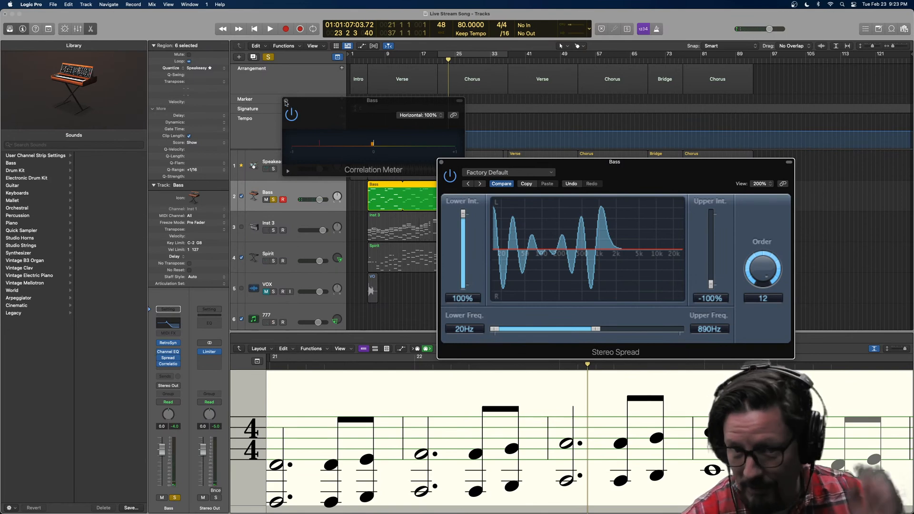
left_click(285, 101)
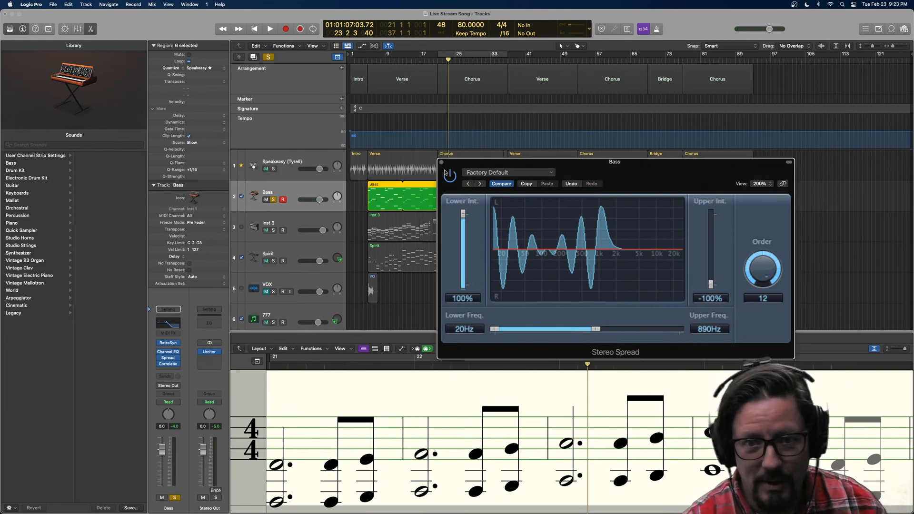
left_click(442, 163)
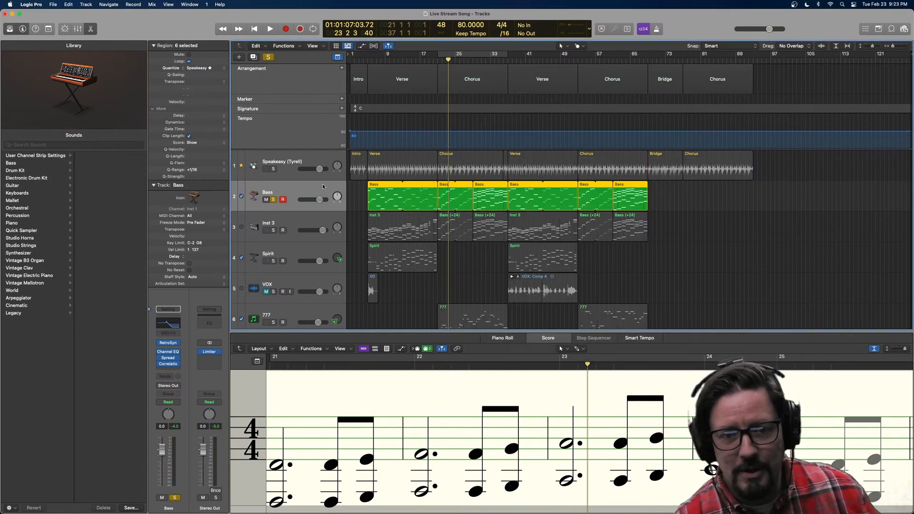
Unsolo the Bass track, play the full mix from bar 5, and raise the Bass volume to 1.4 dB.
left_click(273, 199)
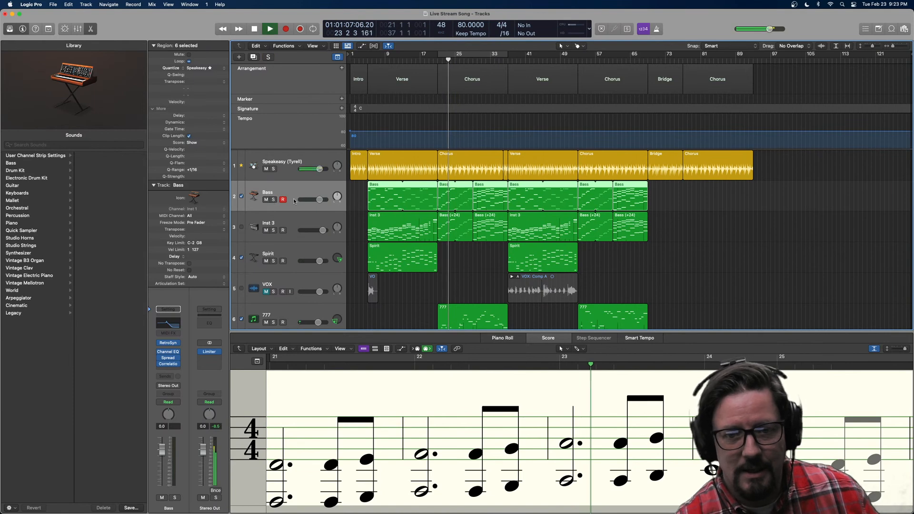
left_click_drag(383, 61, 366, 62)
key("space")
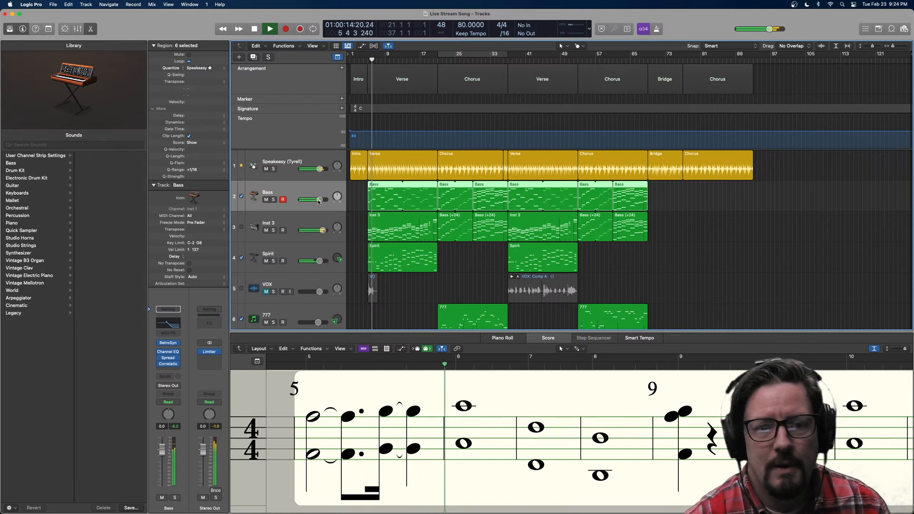
left_click_drag(316, 201, 318, 201)
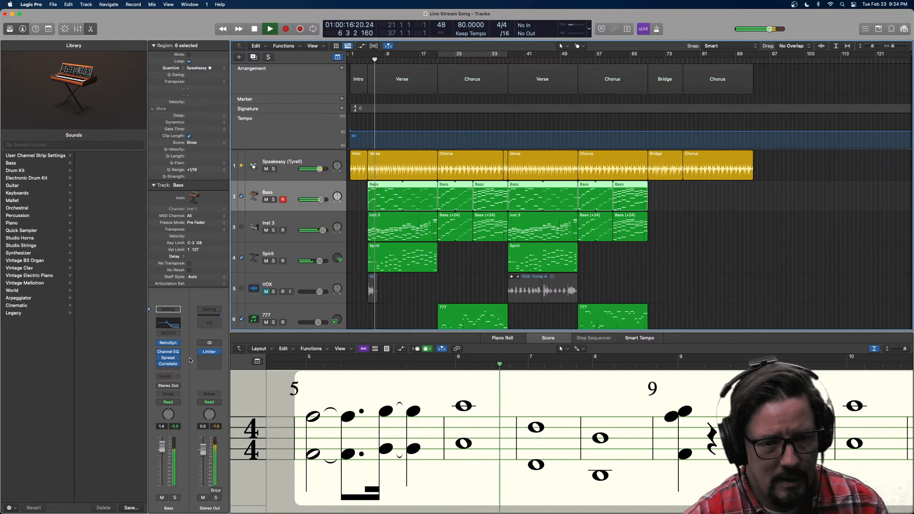
Set the Bass track's Stereo Spread upper frequency to 1600 Hz during playback, then close the plug-in and stop.
left_click(168, 358)
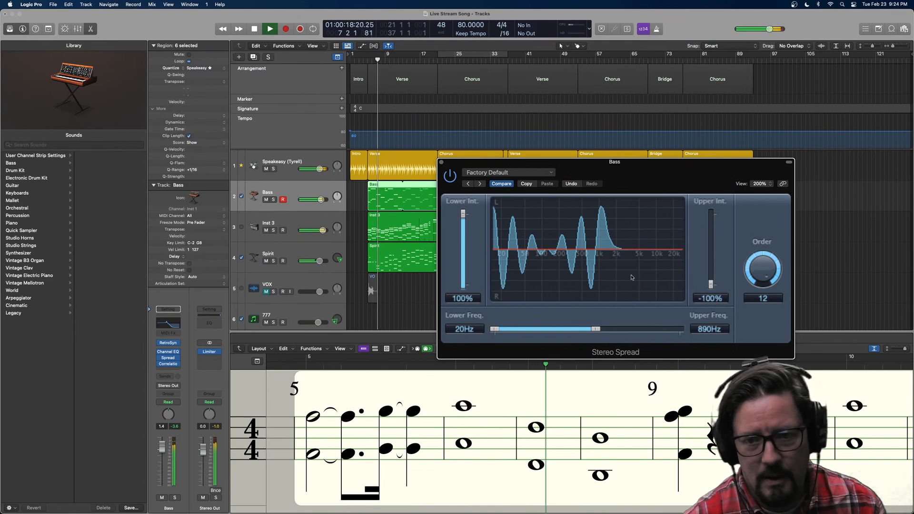
left_click_drag(595, 329, 614, 334)
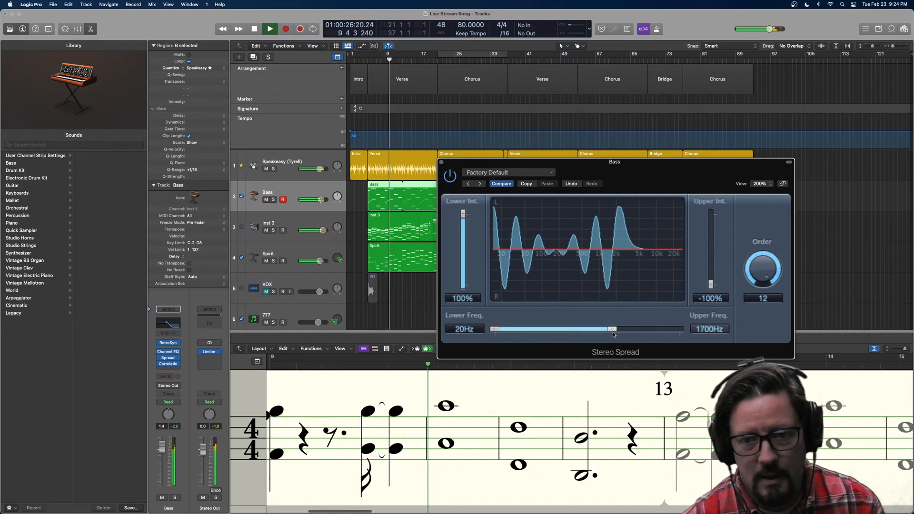
mouse_move(615, 333)
left_mouse_down()
mouse_move(650, 332)
mouse_move(612, 333)
left_mouse_up()
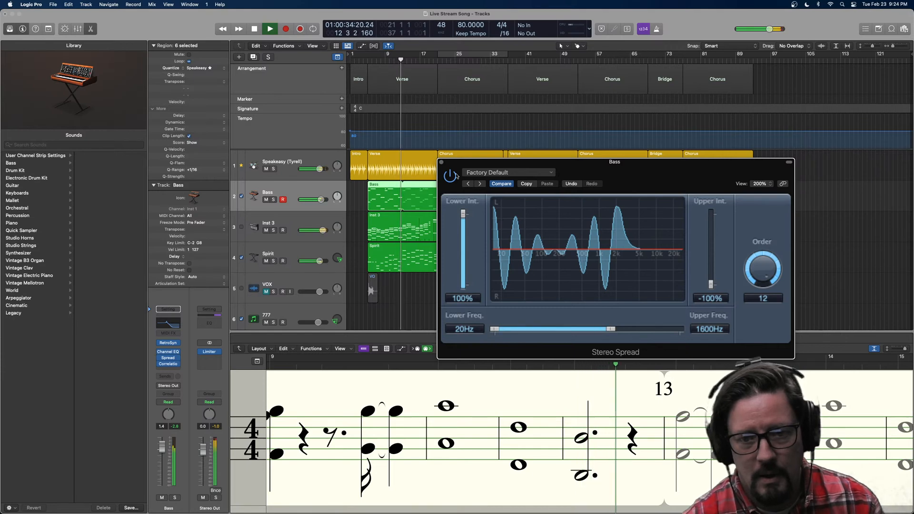
left_click(441, 162)
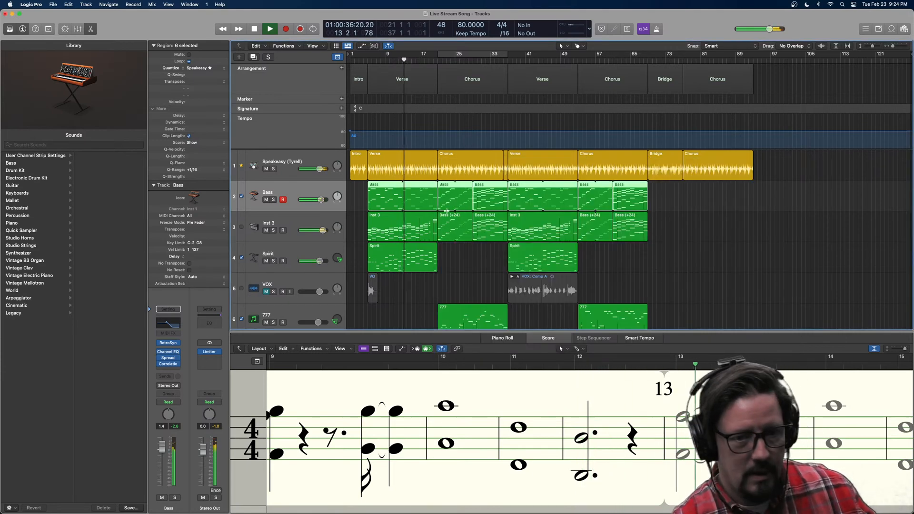
key("space")
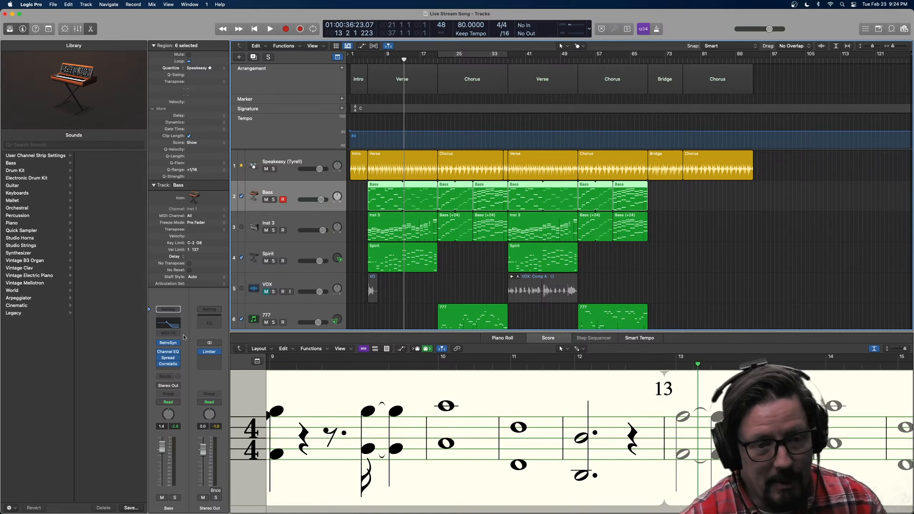
Bypass Stereo Spread and Correlation Meter on the Bass track and insert a stereo Reason Rack Plugin Effect below them.
mouse_move(160, 366)
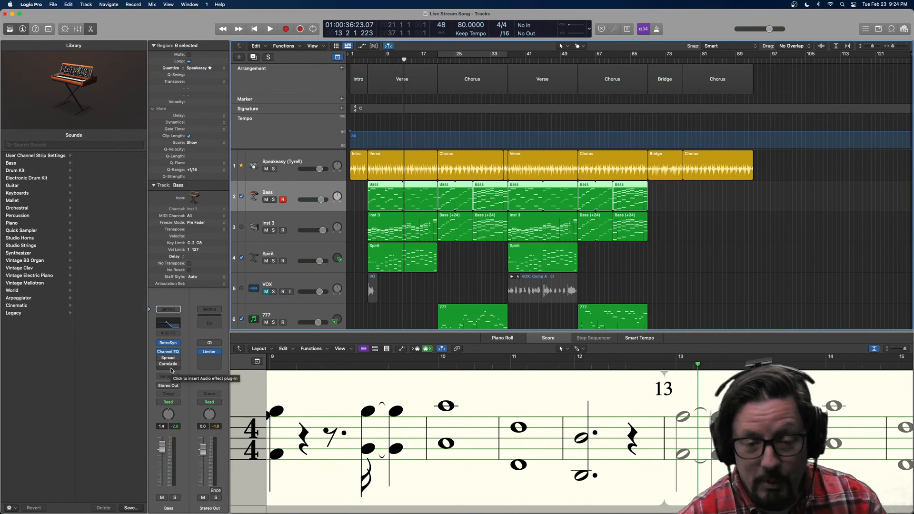
left_click(172, 370)
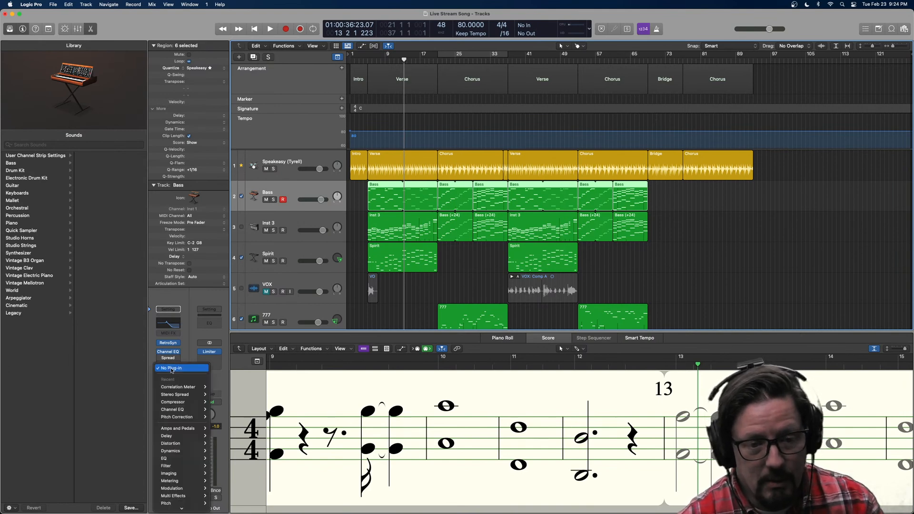
mouse_move(175, 507)
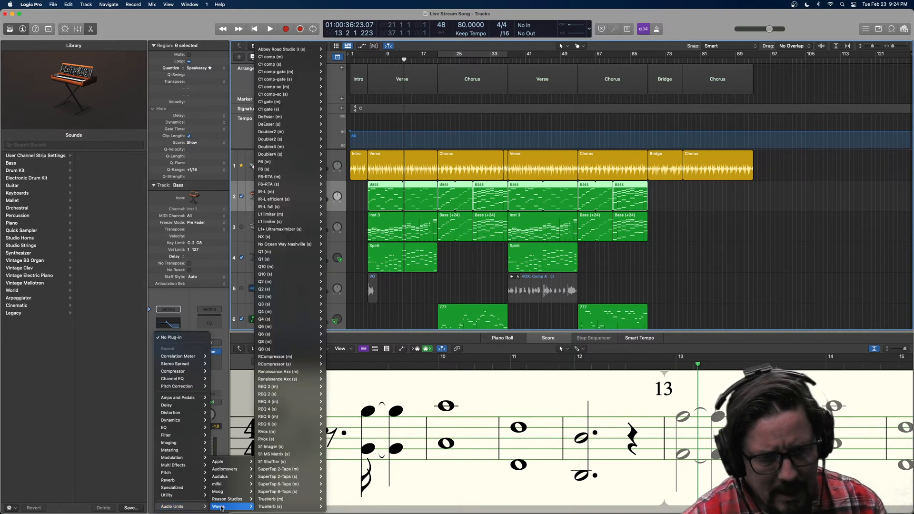
mouse_move(228, 499)
mouse_move(278, 500)
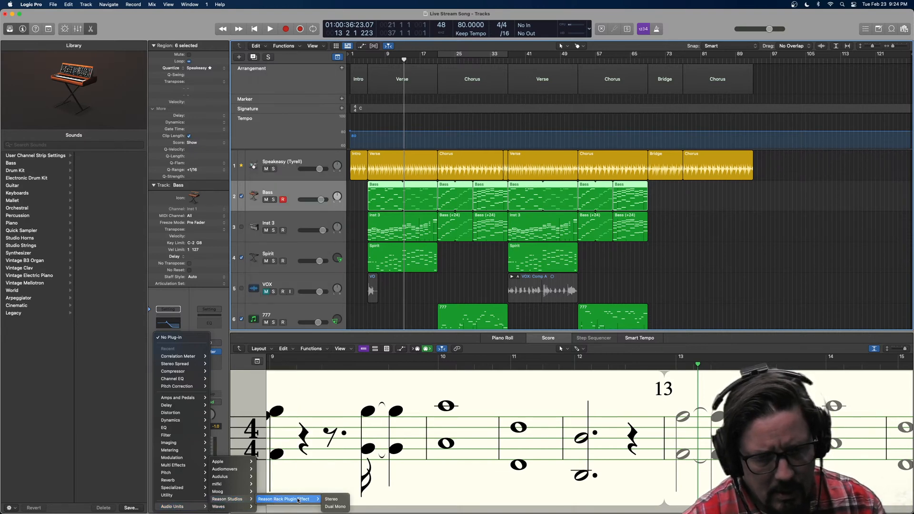
left_click(331, 499)
left_click_drag(483, 113, 619, 68)
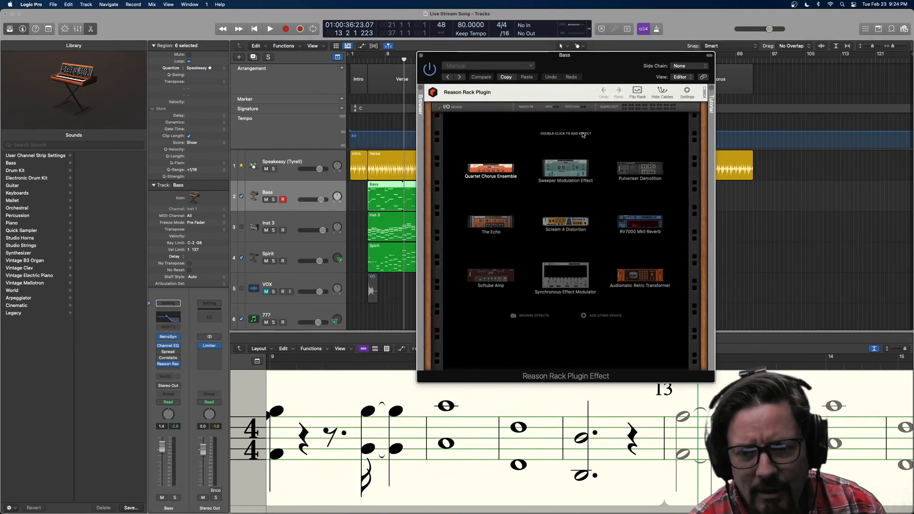
Add an MClass Stereo Imager from the Reason Rack's effects browser and move the plug-in window clear of the song's end.
left_click(421, 88)
scroll(506, 206, "down", 3)
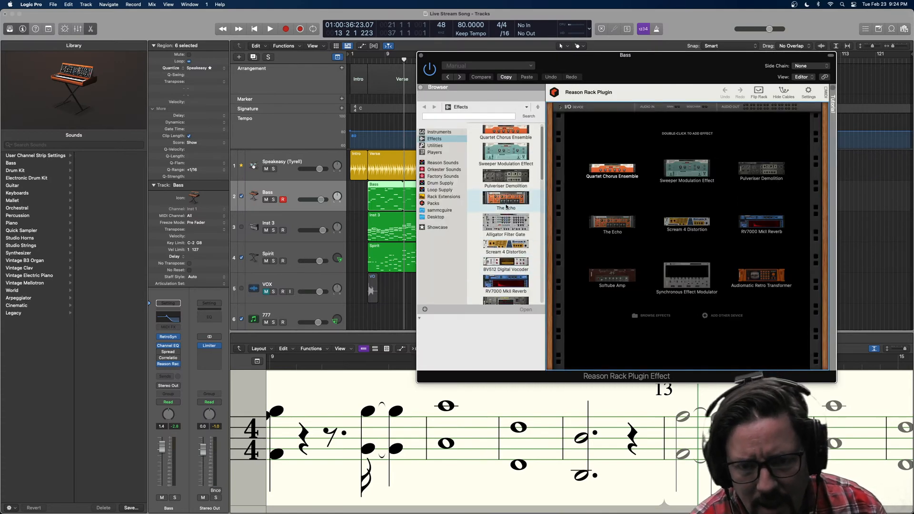
scroll(506, 208, "down", 7)
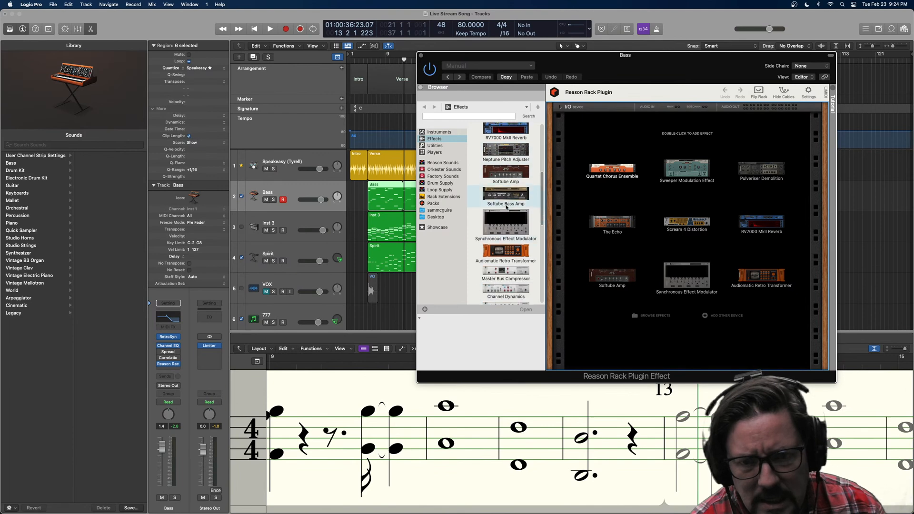
scroll(506, 207, "down", 3)
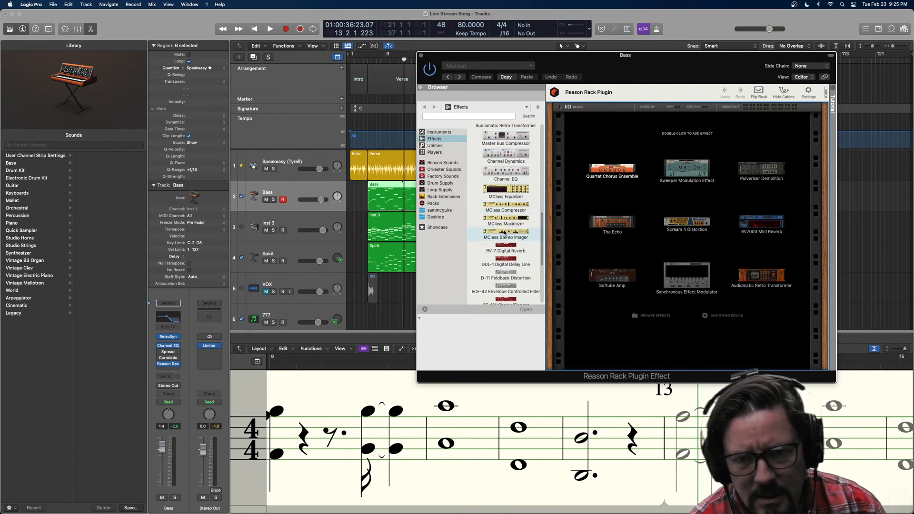
scroll(504, 233, "down", 1)
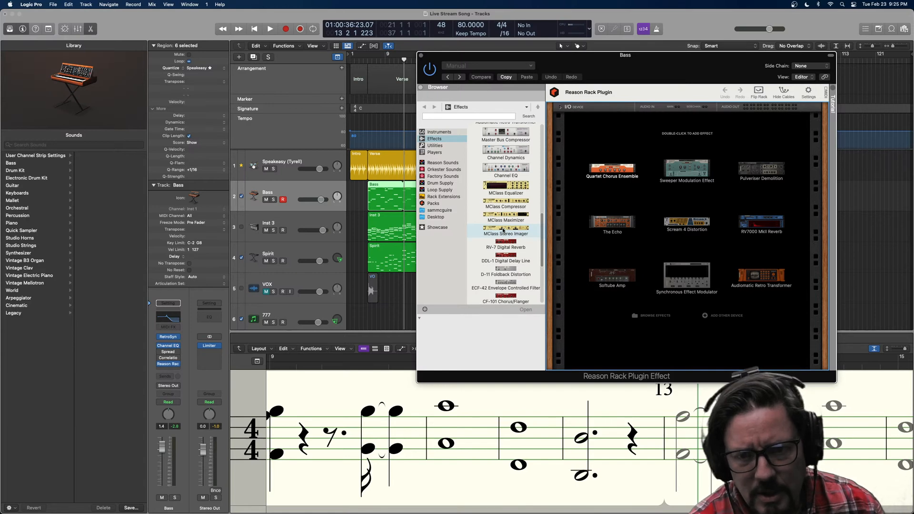
scroll(503, 230, "up", 1)
double_click(502, 230)
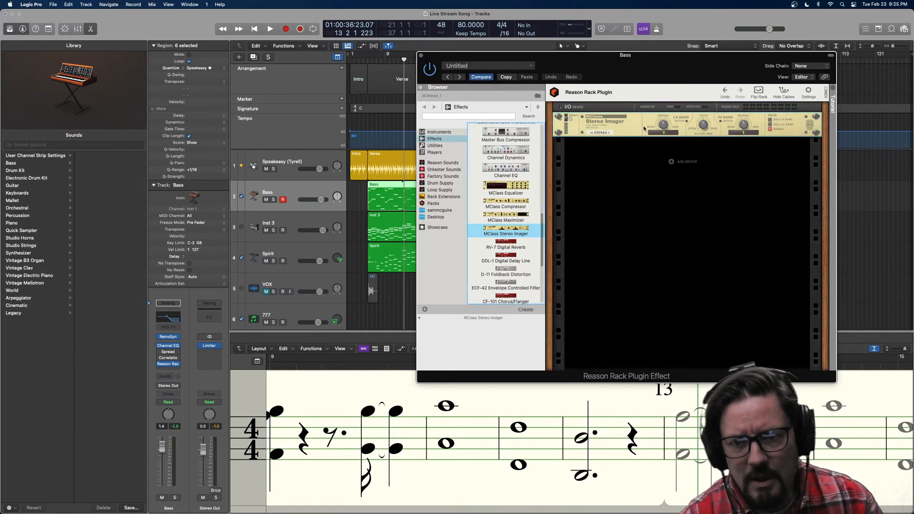
left_click_drag(667, 74, 490, 101)
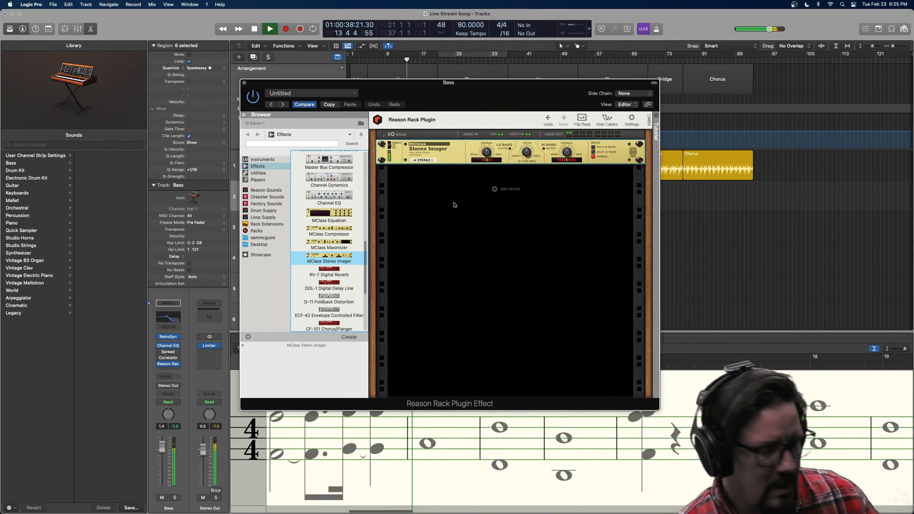
Adjust the MClass Stereo Imager's low-band width and crossover frequency while the full mix plays.
left_click_drag(488, 155, 491, 150)
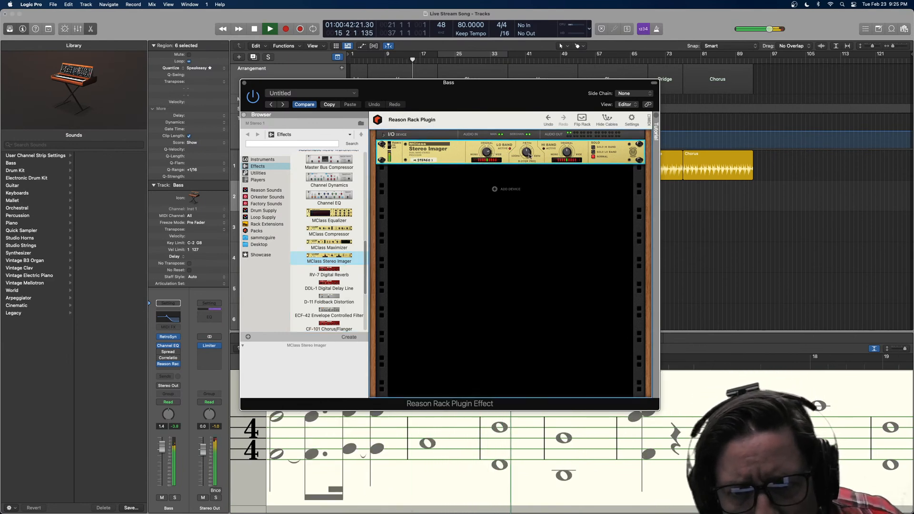
mouse_move(526, 157)
left_click_drag(527, 157, 567, 149)
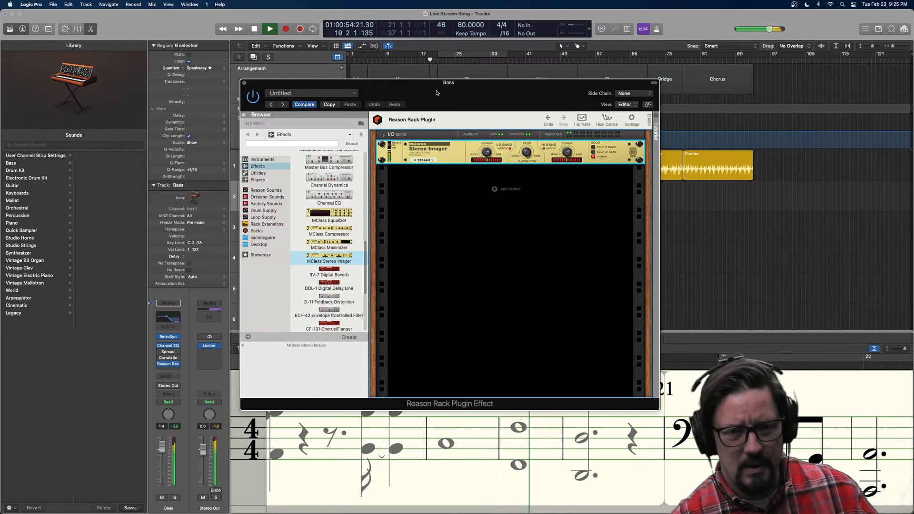
Stop playback, browse the Reason Rack's effects, and add a Scream 4 Distortion below the MClass Stereo Imager.
left_click_drag(436, 92, 506, 82)
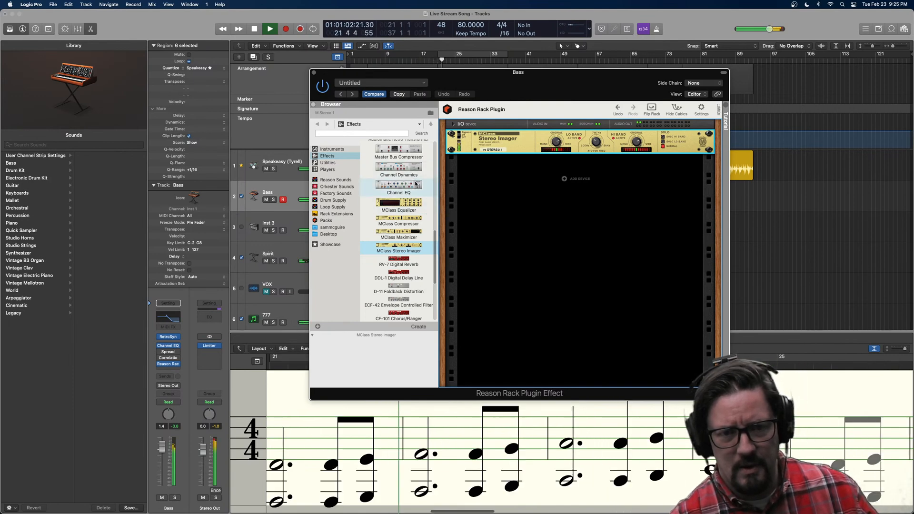
scroll(415, 185, "up", 3)
scroll(416, 185, "up", 1)
key("space")
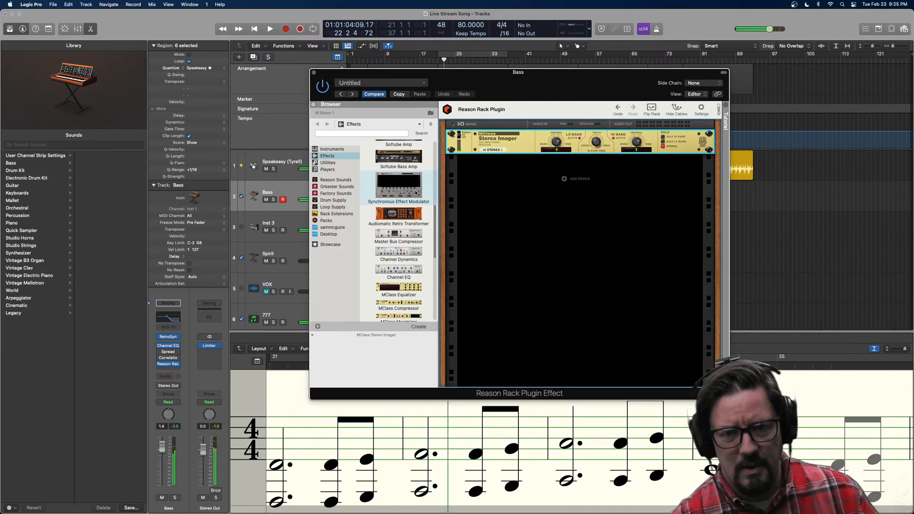
scroll(414, 210, "up", 3)
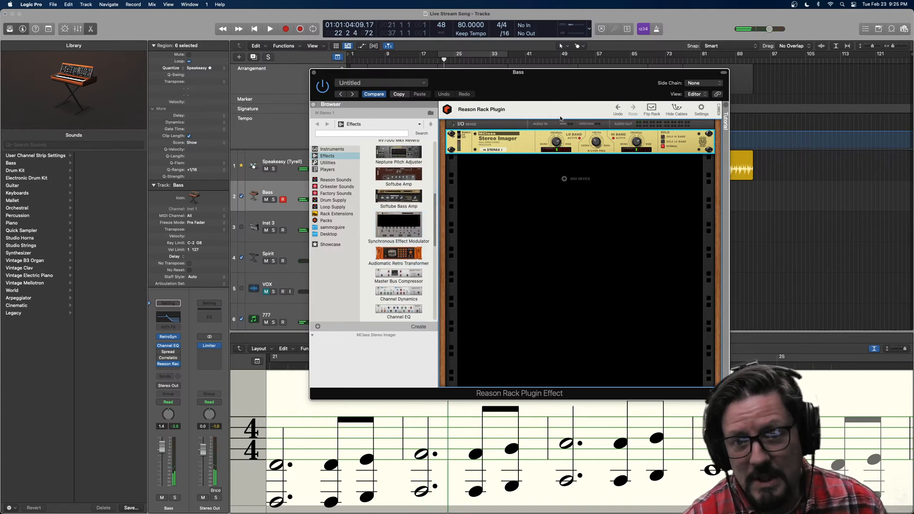
mouse_move(534, 85)
left_mouse_down()
mouse_move(551, 159)
mouse_move(530, 82)
mouse_move(523, 85)
left_mouse_up()
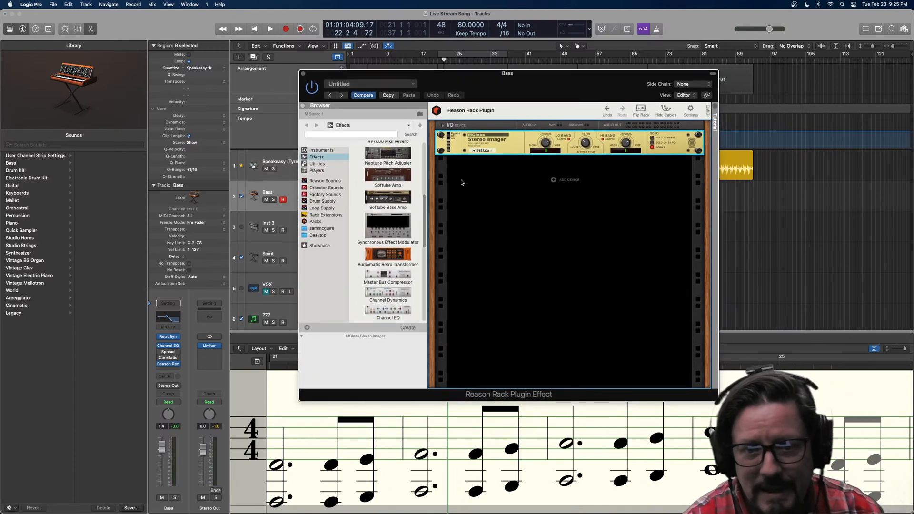
scroll(388, 171, "up", 4)
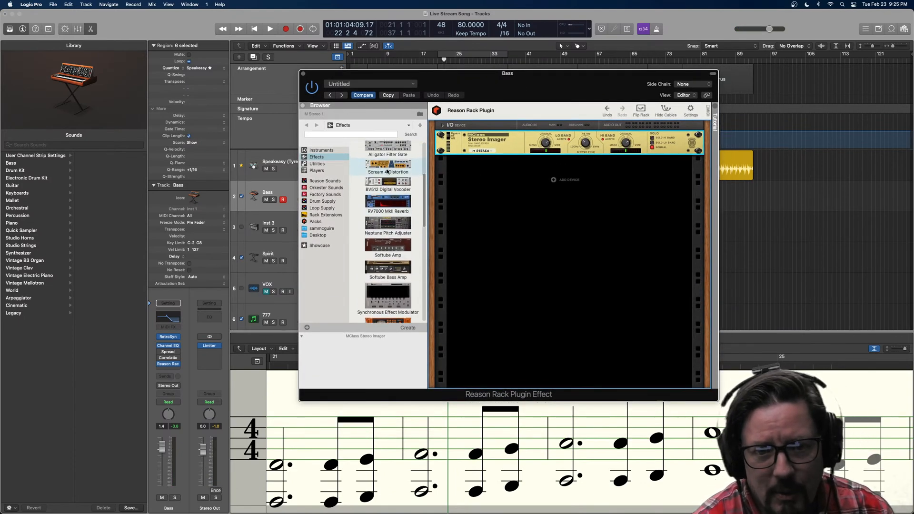
scroll(388, 172, "up", 3)
scroll(389, 224, "up", 2)
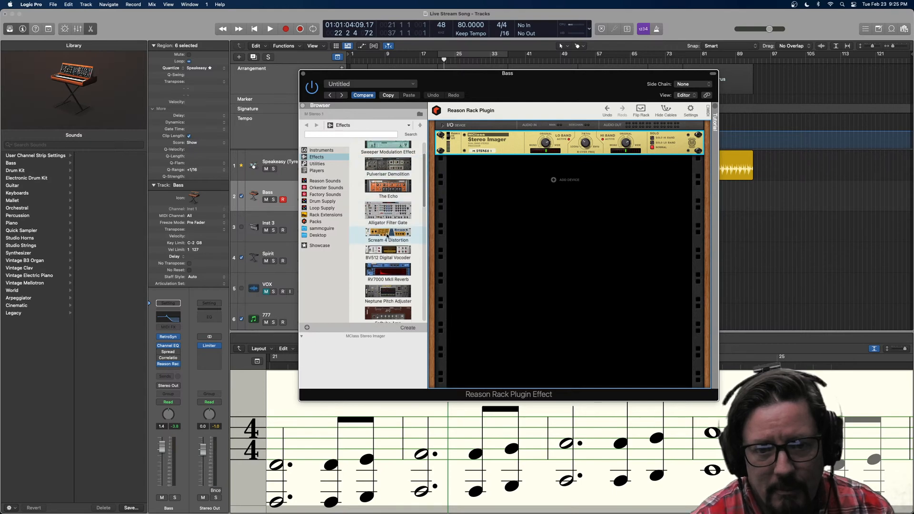
left_click_drag(387, 235, 604, 207)
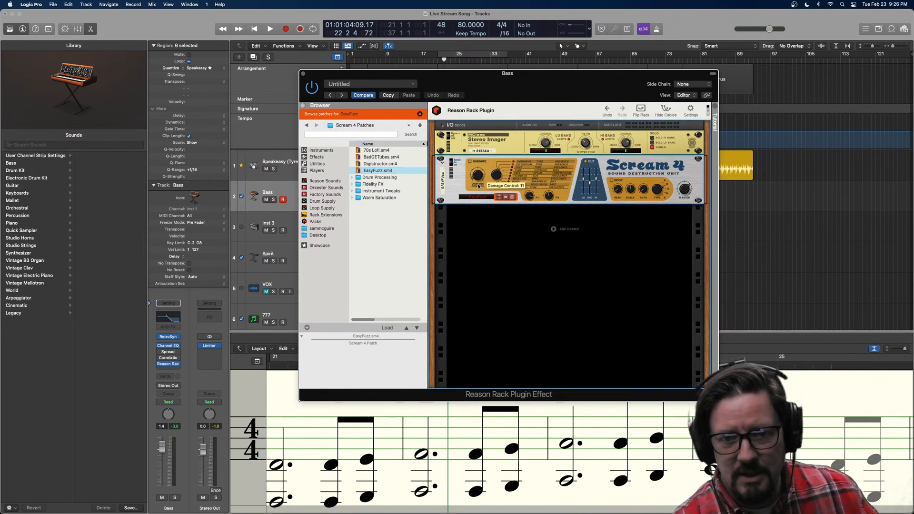
Raise Scream 4's Damage Control to 29 during playback, and bypass the Channel EQ on the Bass channel strip to compare.
key("space")
left_click_drag(478, 185, 477, 175)
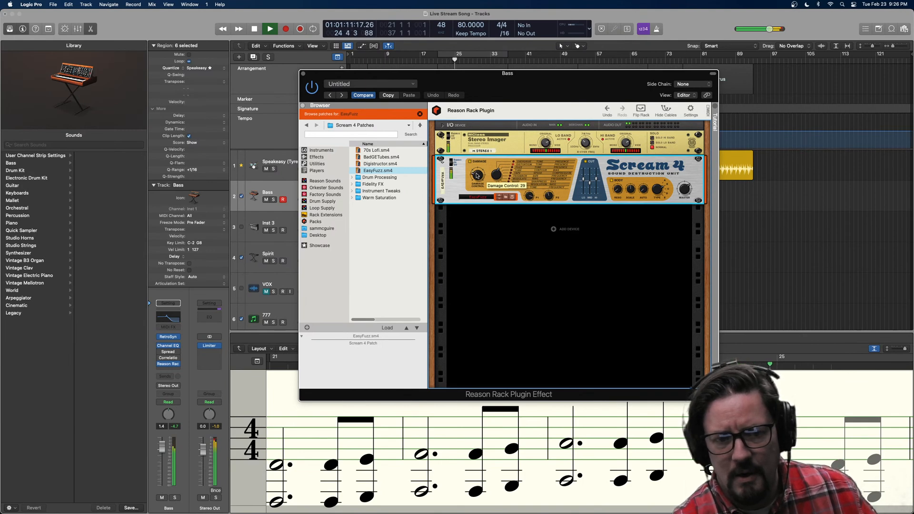
key("space")
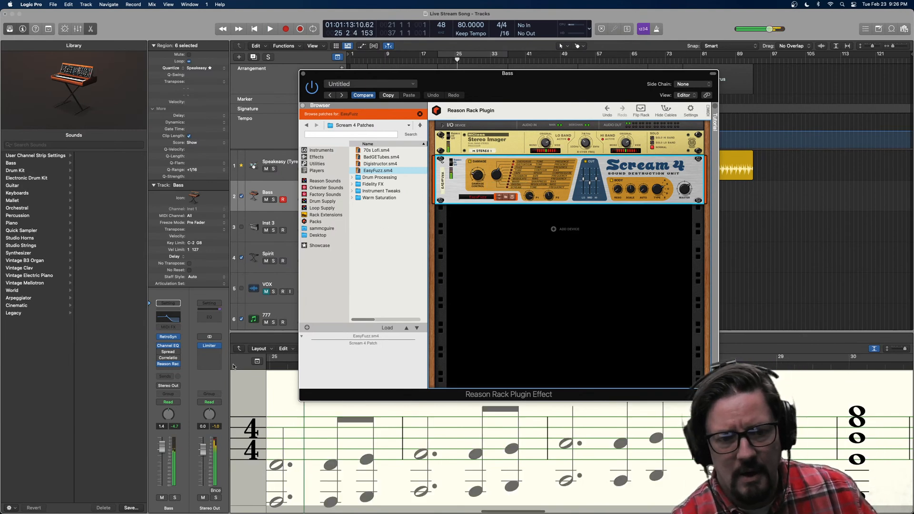
left_click(160, 347)
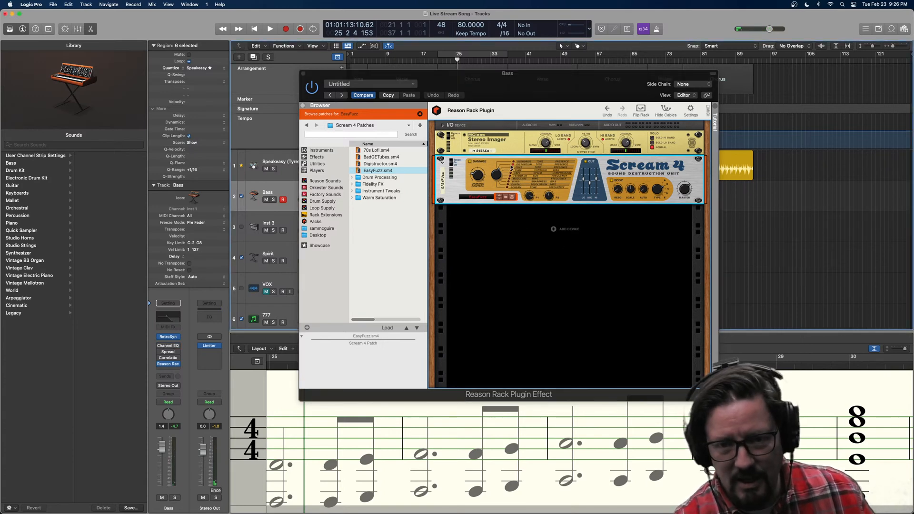
key("space")
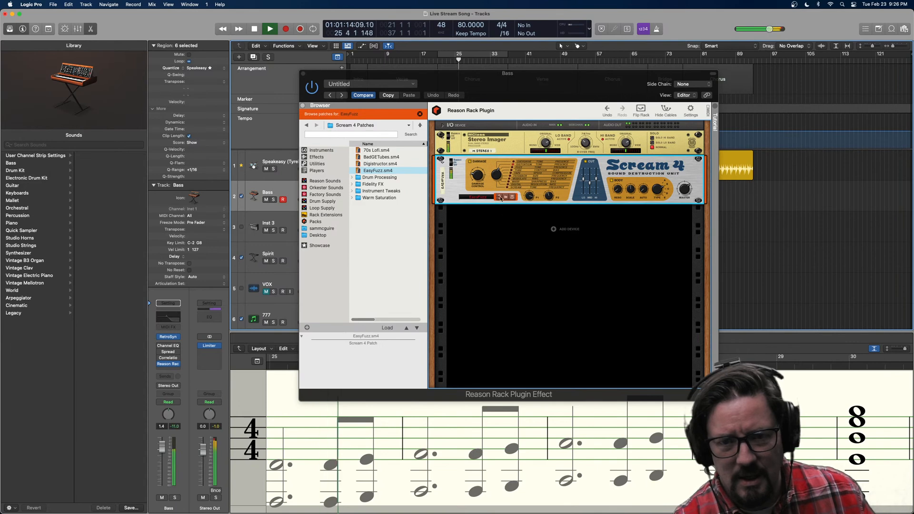
left_click(477, 181)
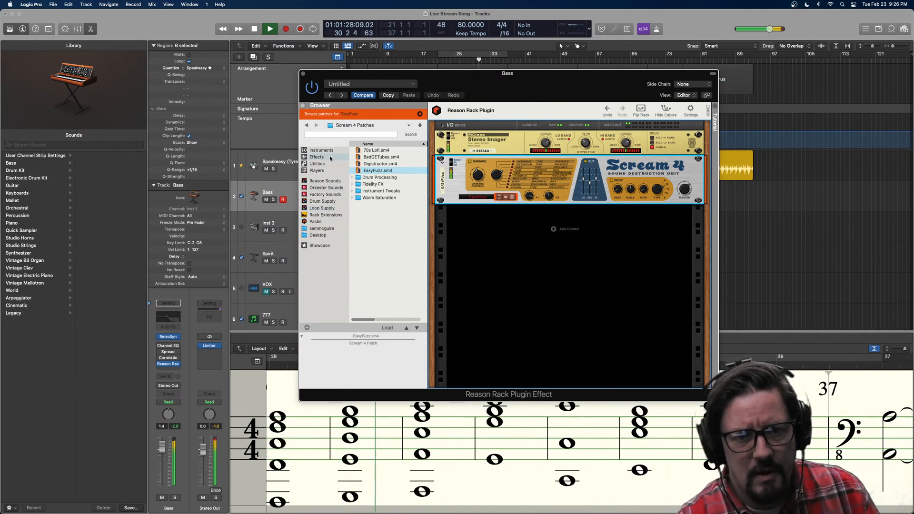
Add a Channel EQ from the Reason Rack's effects browser below Scream 4.
left_click(316, 157)
scroll(385, 204, "down", 10)
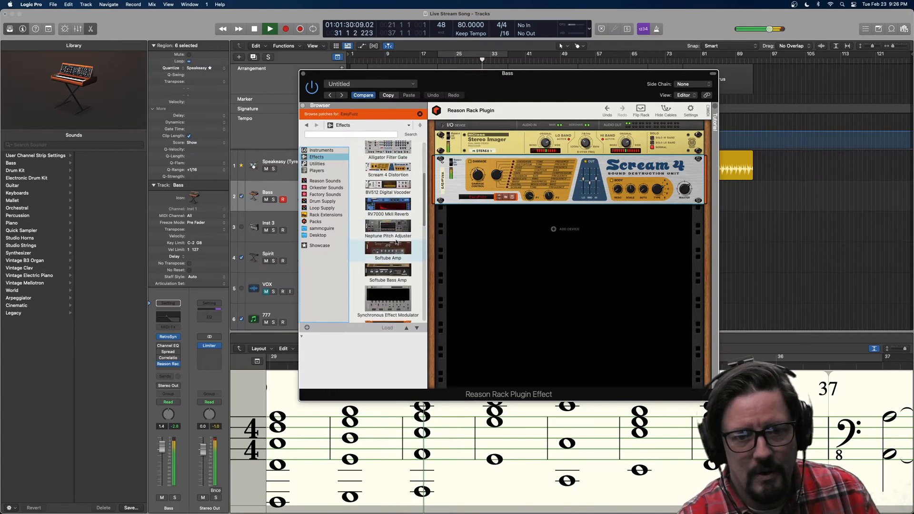
scroll(396, 240, "down", 5)
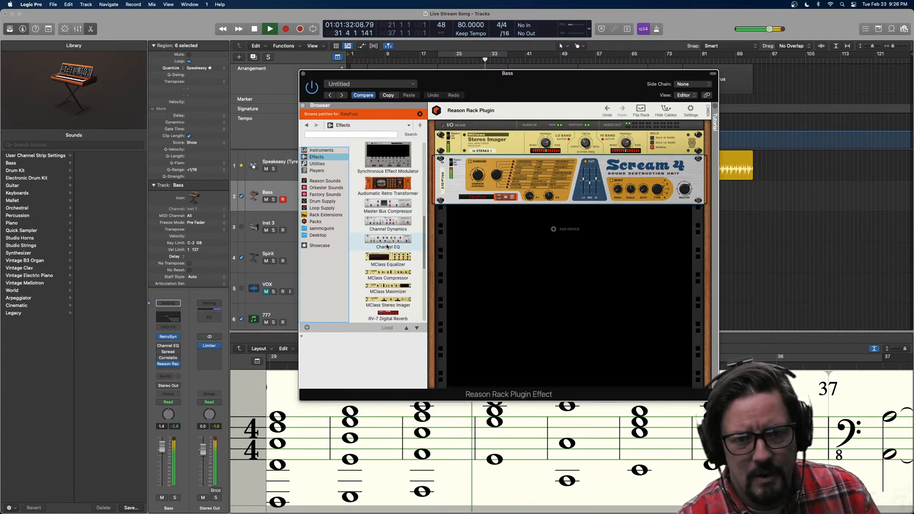
left_click_drag(386, 243, 547, 228)
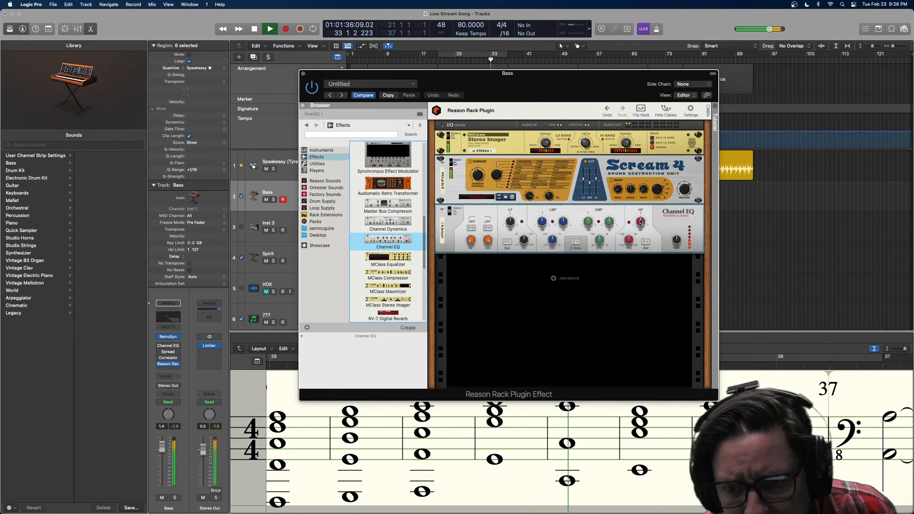
Cut the rack Channel EQ's HF gain to about -13.75 dB during playback, stop, and close the plug-in.
mouse_move(640, 221)
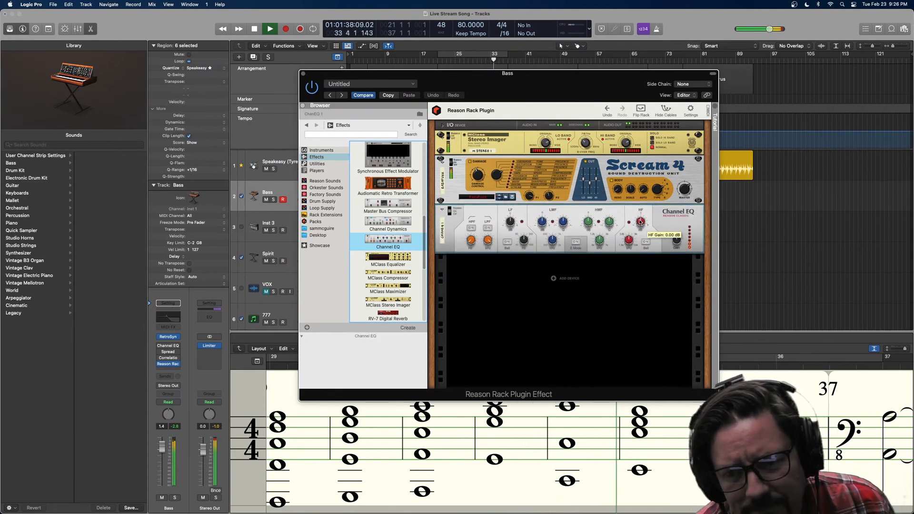
left_click_drag(640, 221, 638, 240)
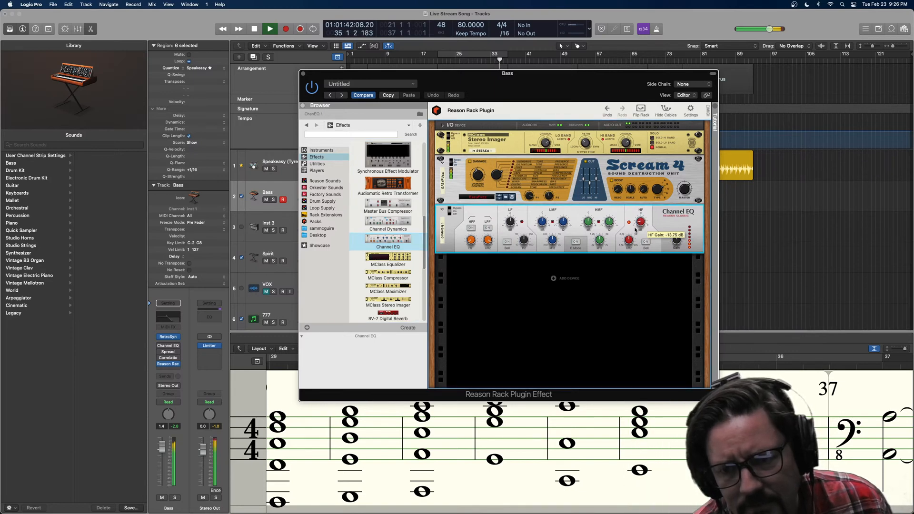
mouse_move(629, 240)
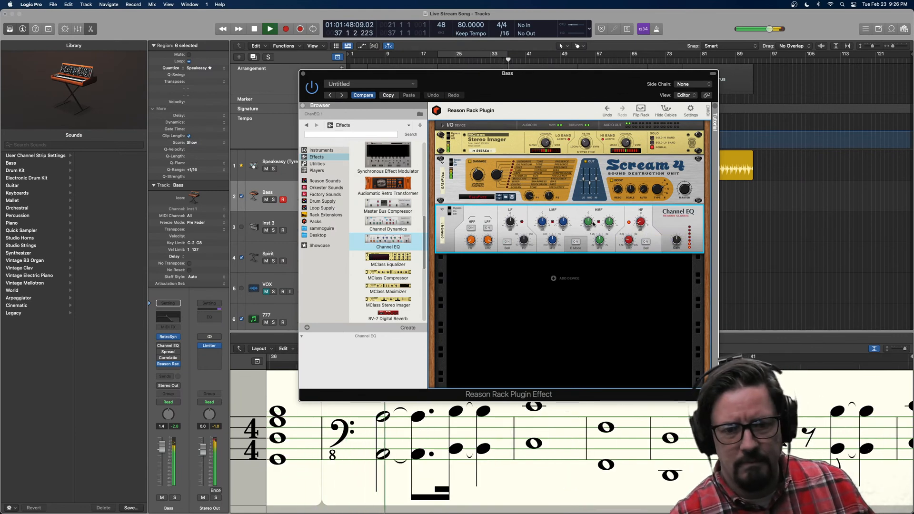
mouse_move(593, 223)
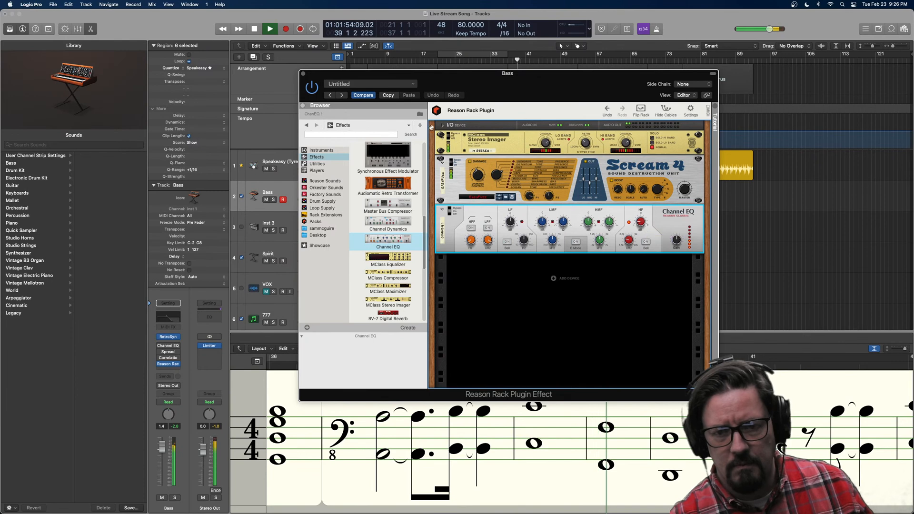
key("space")
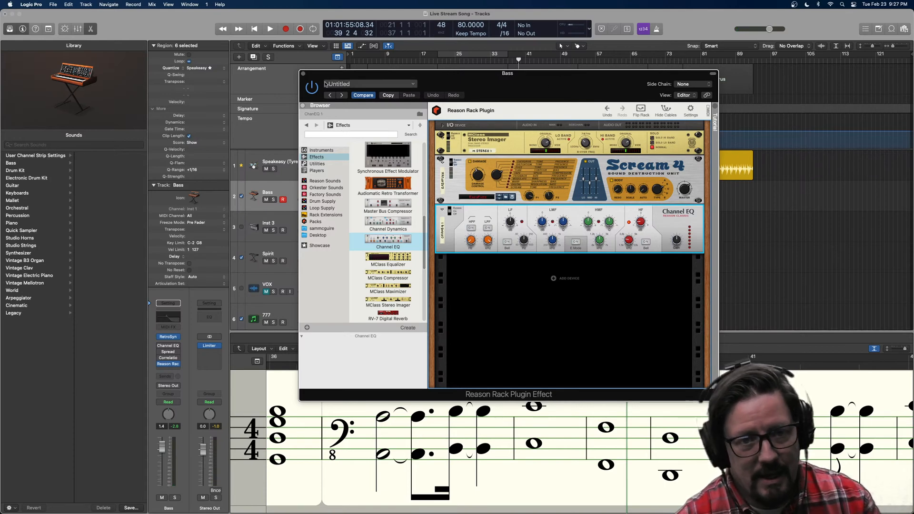
left_click(303, 73)
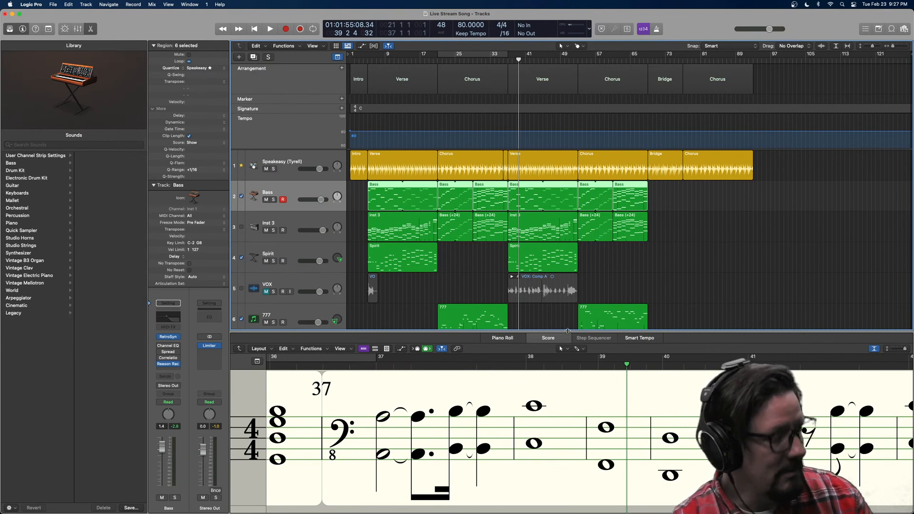
Fine-tune the HF band of the Bass rack's Channel EQ during playback, close the plug-in, and move the playhead to bar 5.
scroll(429, 299, "down", 3)
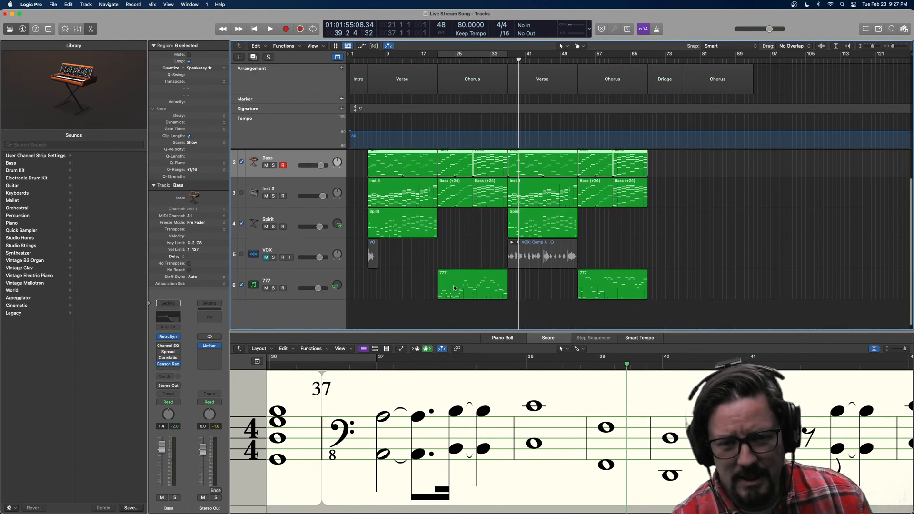
key("space")
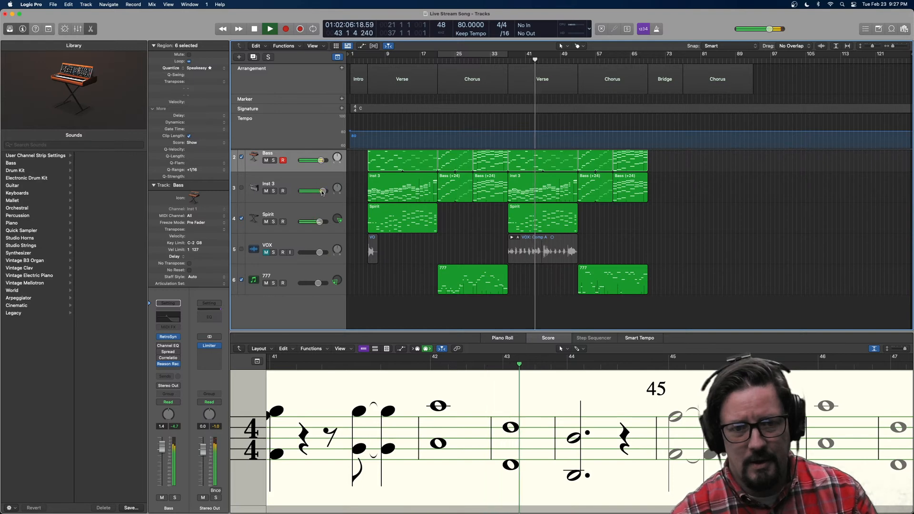
left_click(168, 365)
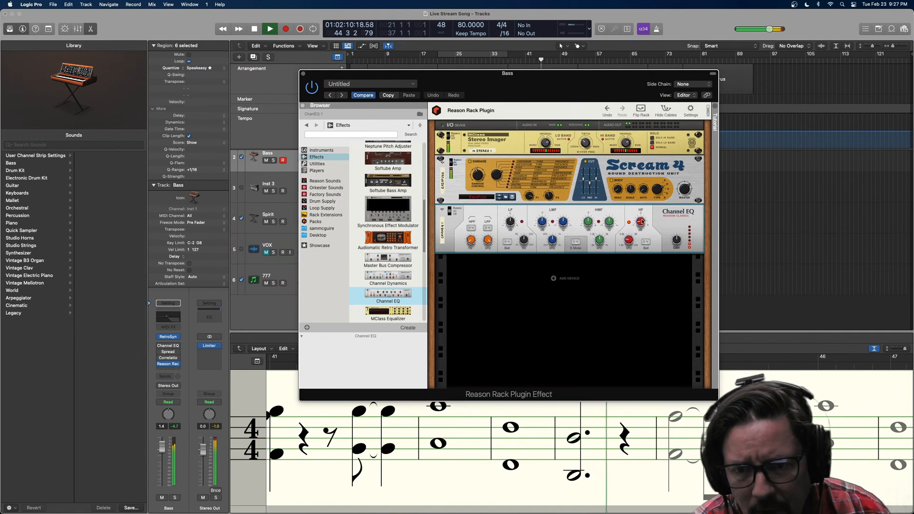
left_click(640, 222)
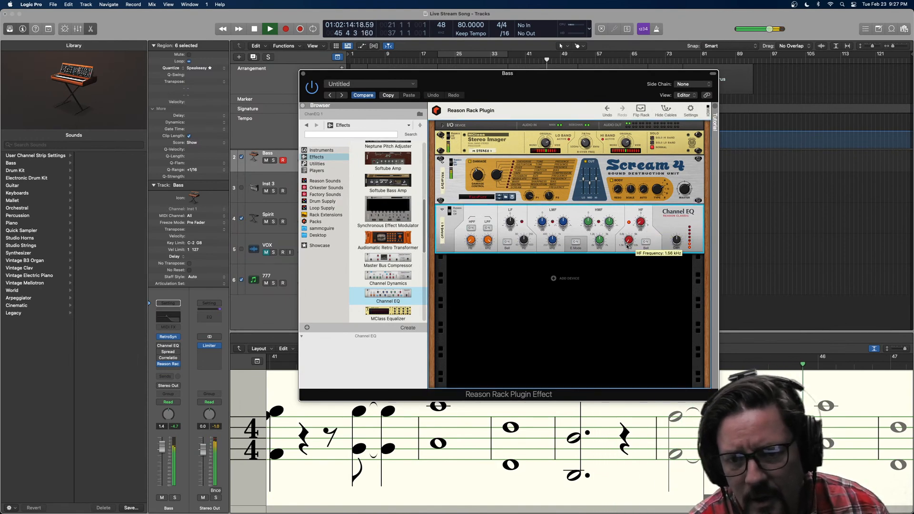
mouse_move(639, 224)
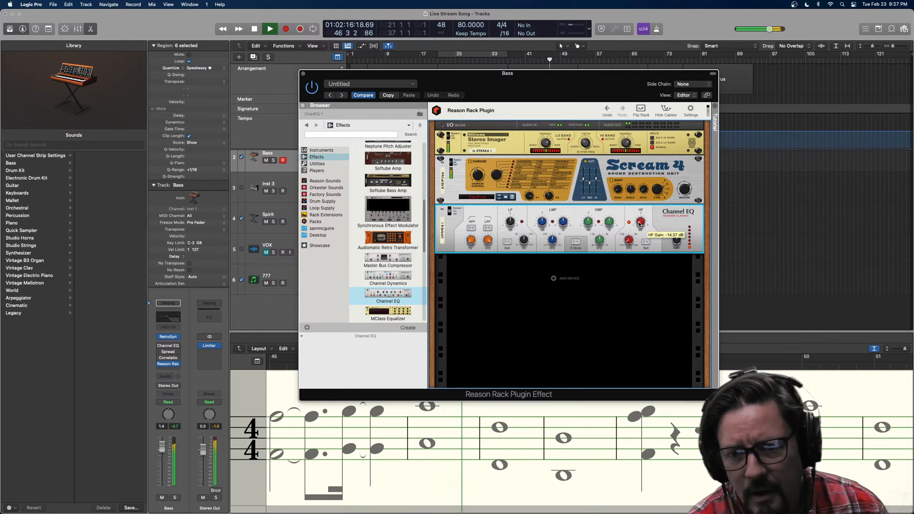
left_click_drag(639, 224, 639, 226)
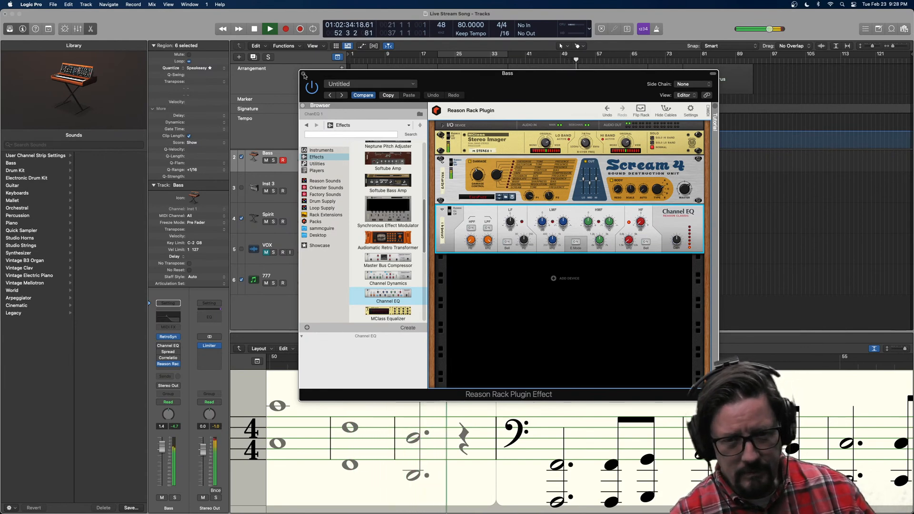
key("space")
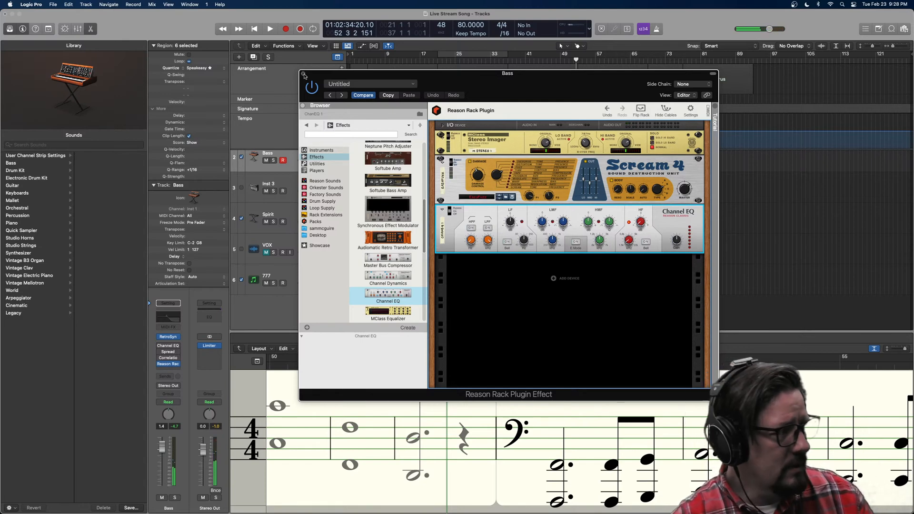
left_click(304, 75)
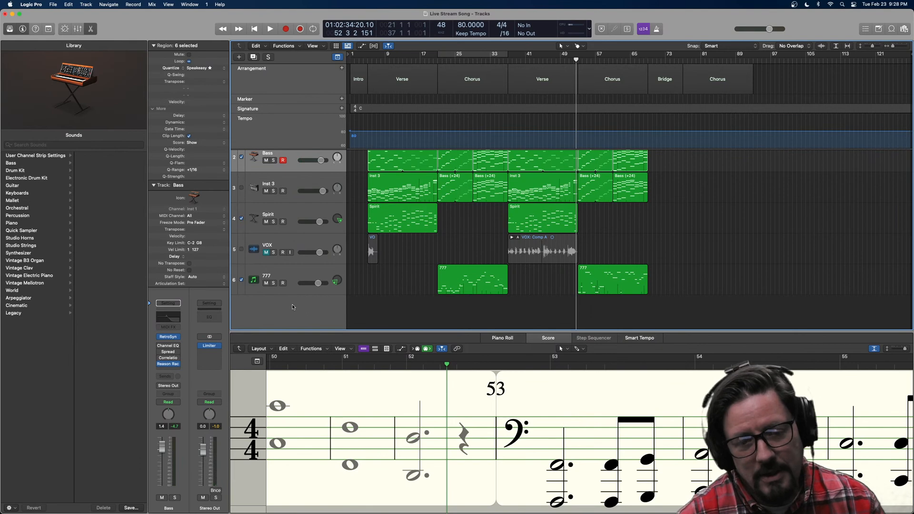
left_click_drag(506, 59, 367, 59)
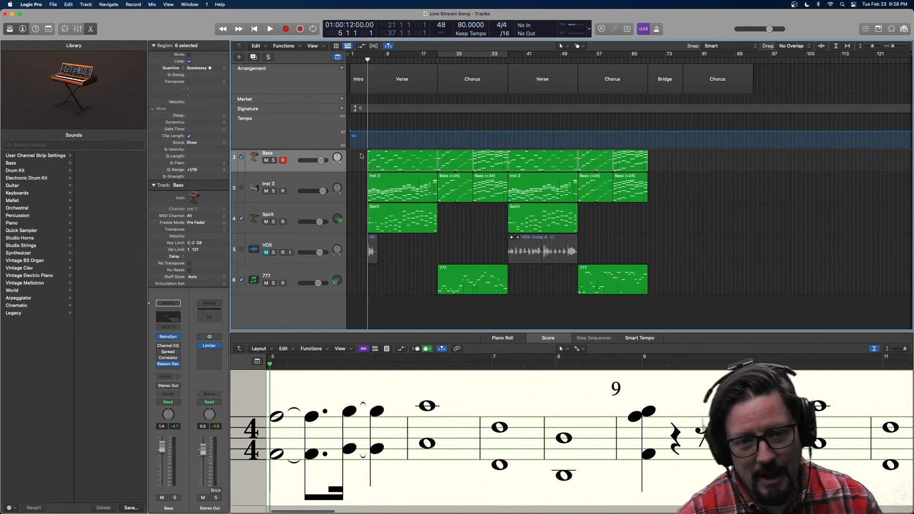
Create an empty instrument track below 777 and load a stereo Reason Rack Plugin Effect on it from the AU MIDI-controlled effects.
double_click(304, 309)
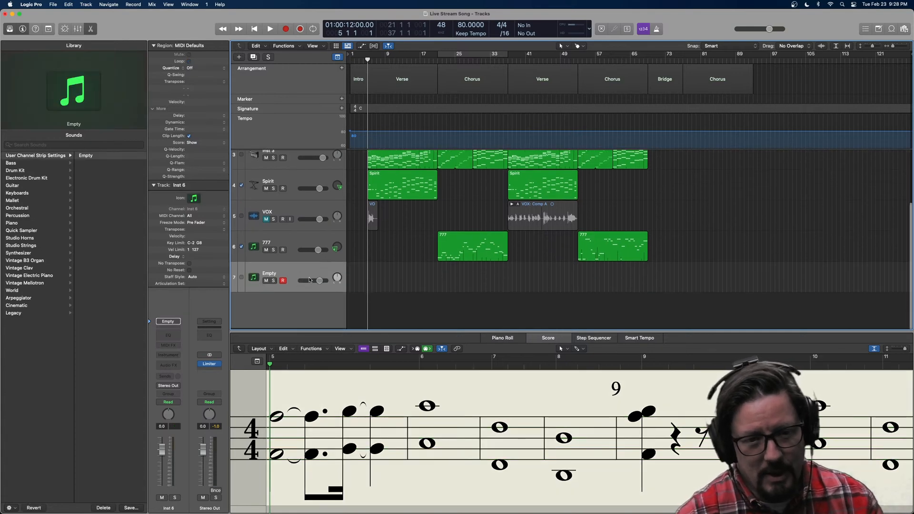
left_click(171, 356)
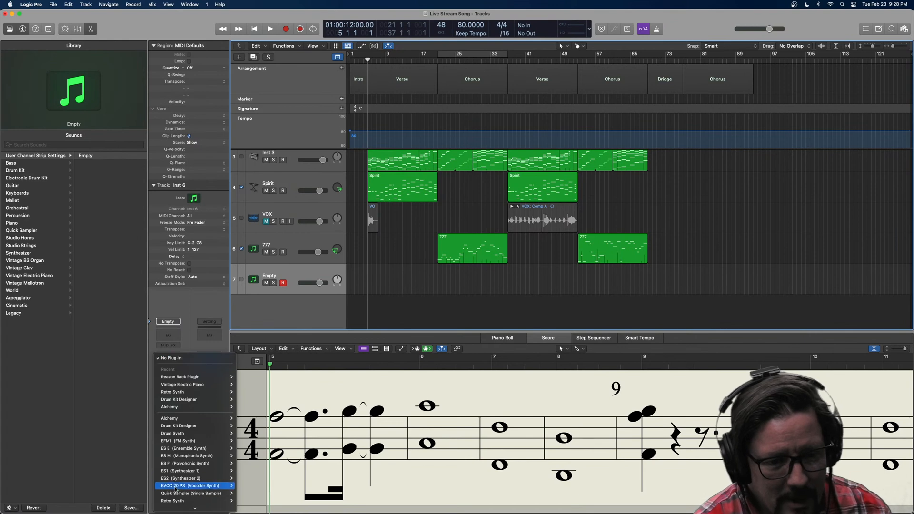
mouse_move(176, 508)
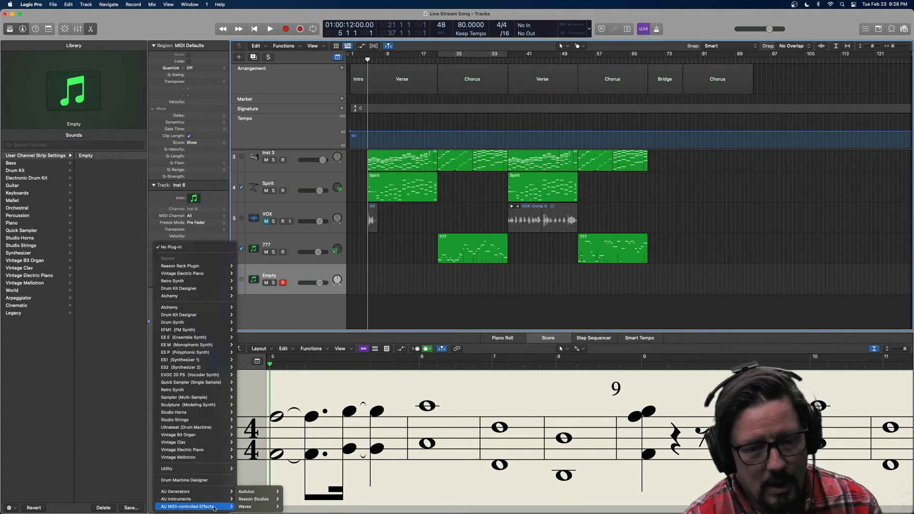
mouse_move(259, 499)
mouse_move(303, 502)
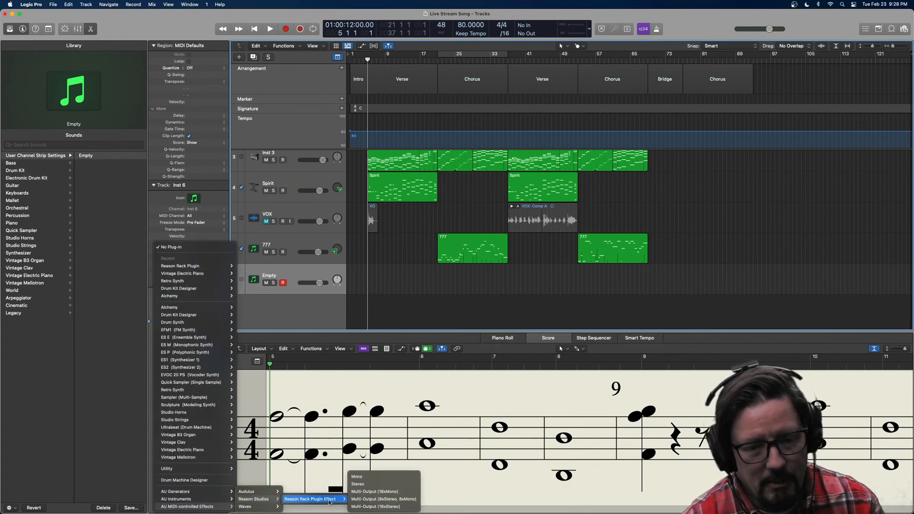
left_click(369, 485)
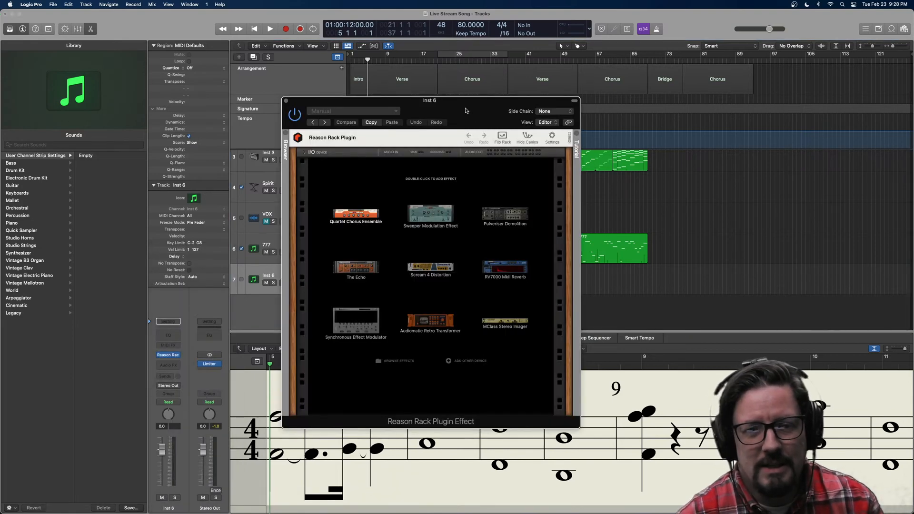
Open the Reason Rack's browser and look through its instrument devices for a sound for the new track.
left_click_drag(439, 103, 671, 69)
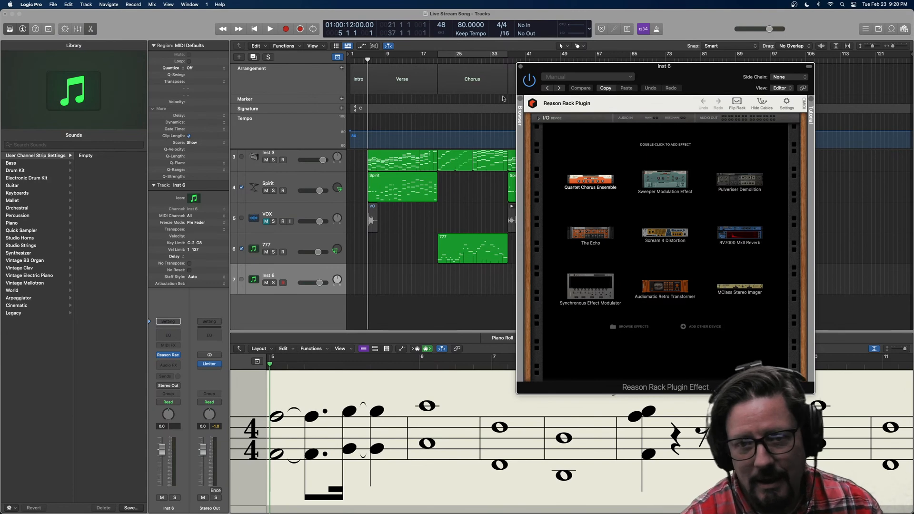
left_click(523, 104)
left_click_drag(672, 72, 465, 81)
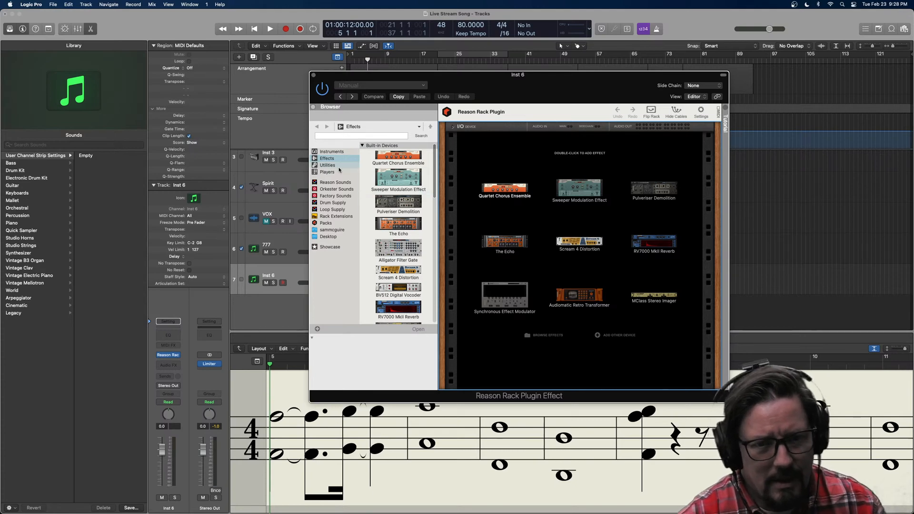
left_click(325, 151)
scroll(383, 214, "down", 3)
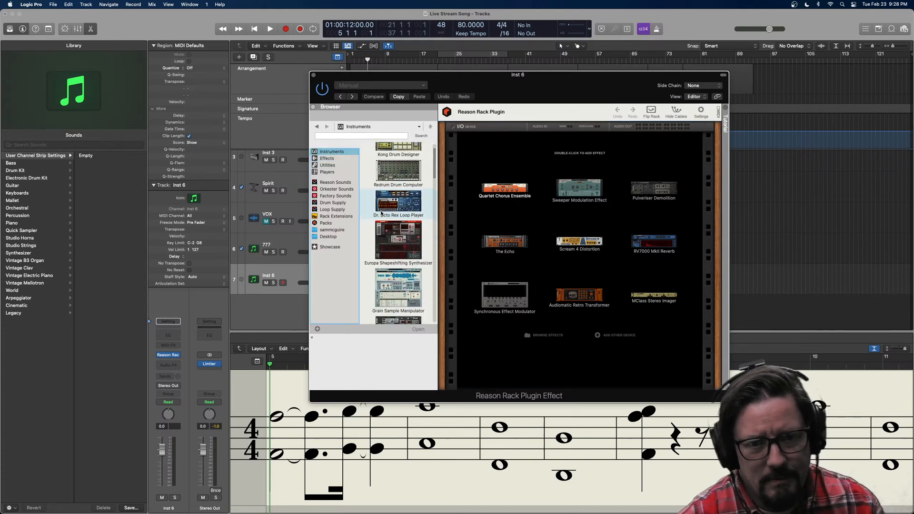
scroll(382, 214, "down", 5)
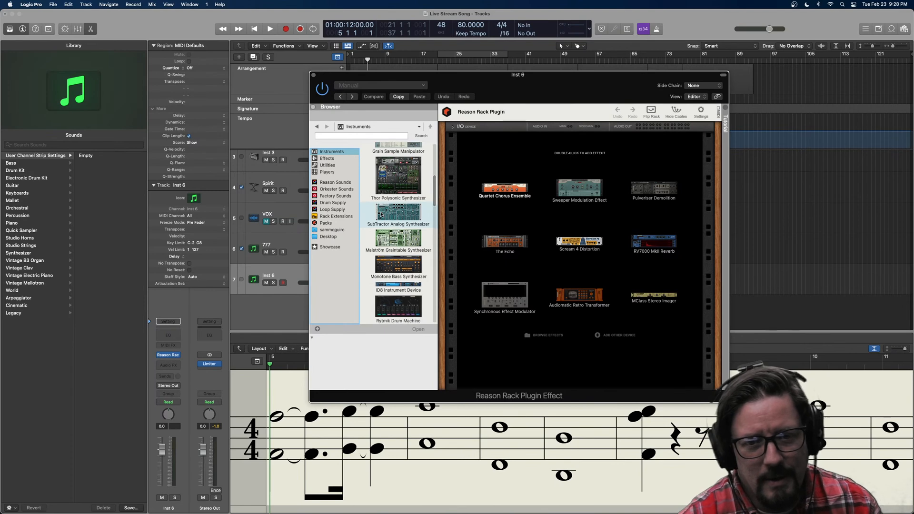
scroll(380, 213, "down", 5)
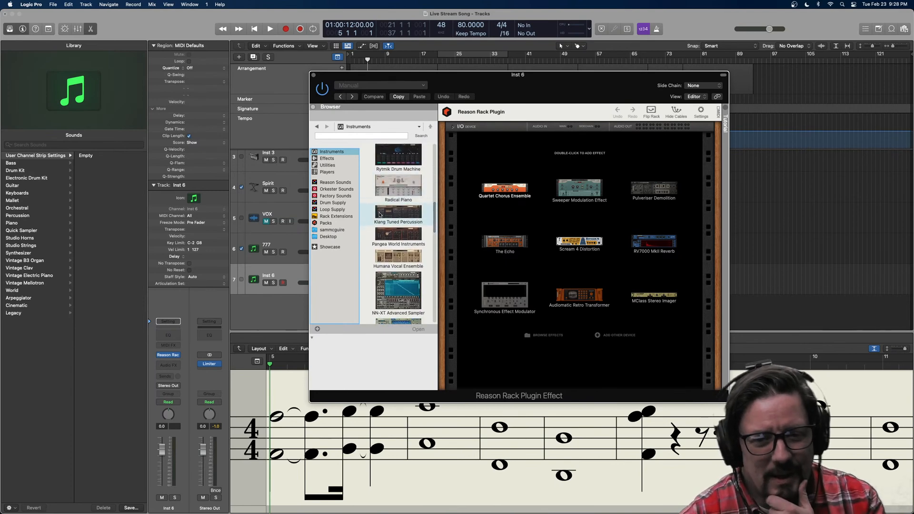
scroll(379, 214, "down", 5)
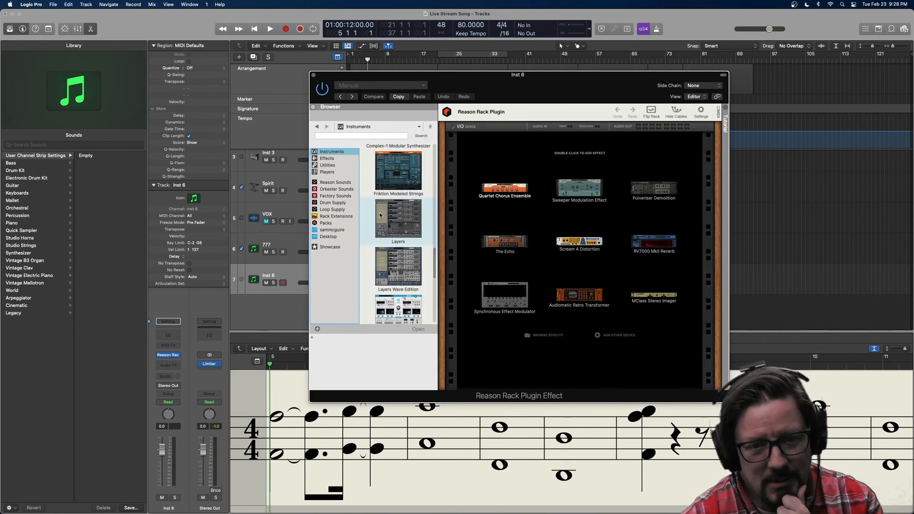
scroll(380, 215, "down", 5)
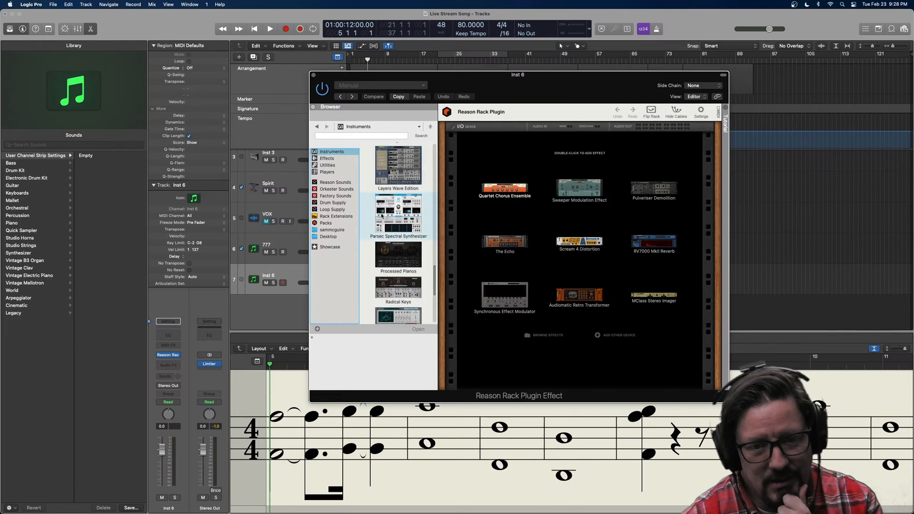
scroll(380, 215, "down", 1)
scroll(381, 215, "down", 1)
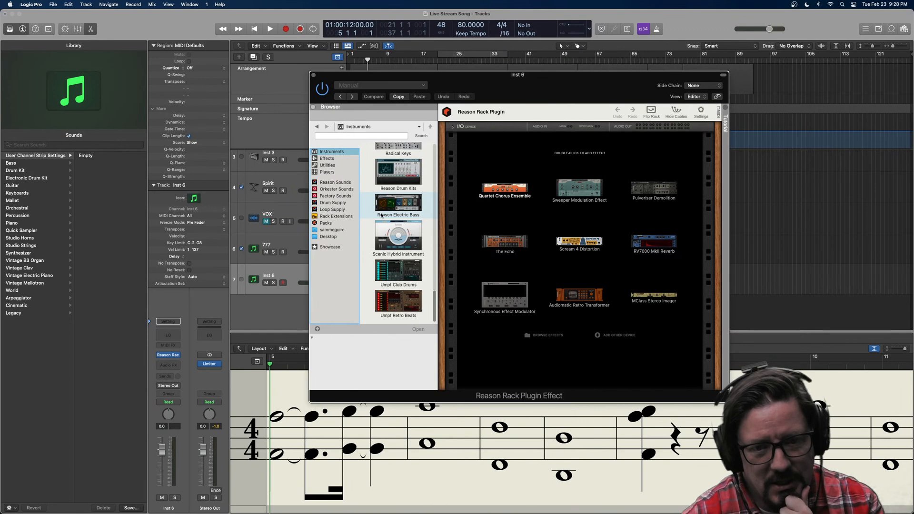
scroll(381, 215, "up", 2)
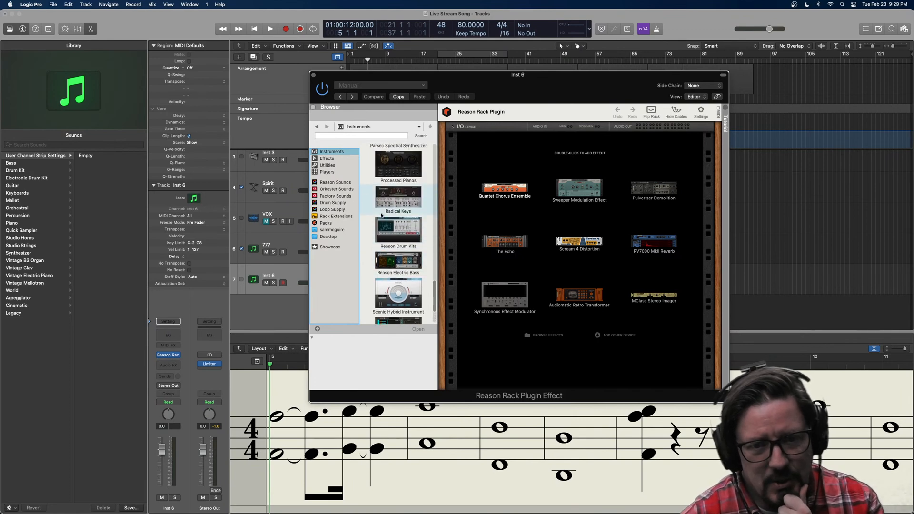
scroll(380, 215, "up", 2)
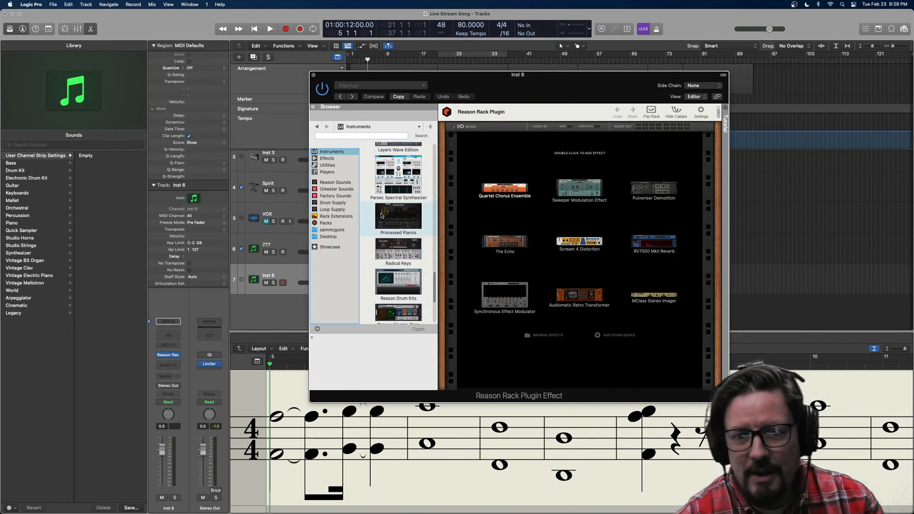
scroll(382, 215, "up", 1)
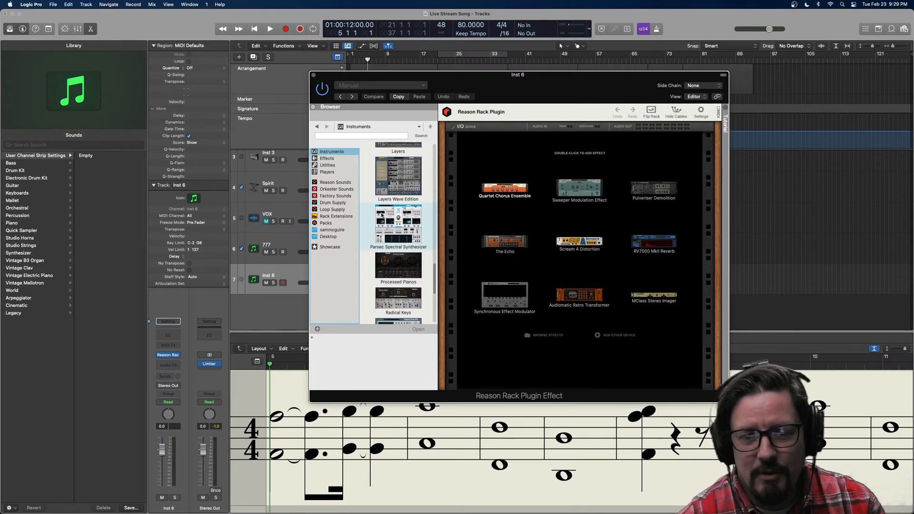
scroll(381, 215, "up", 1)
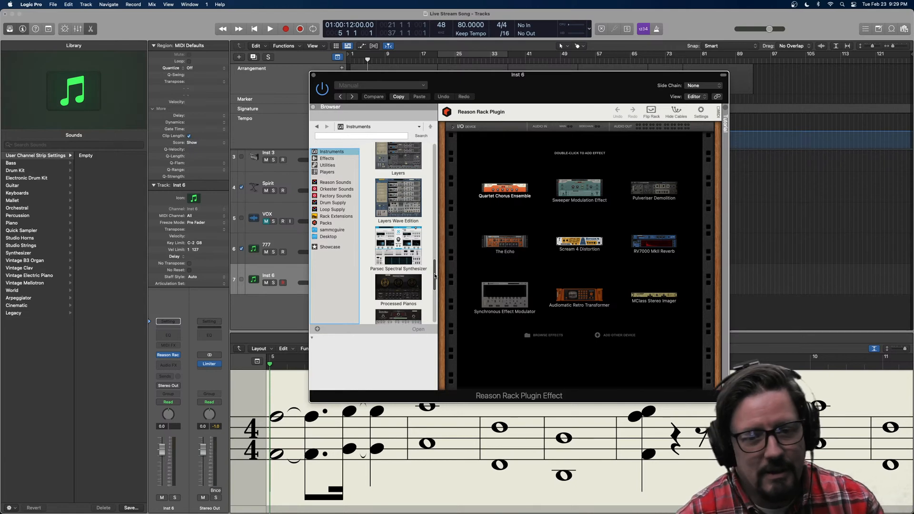
Add the Scenic Hybrid Instrument from the instruments browser to the Reason Rack.
left_click_drag(434, 276, 436, 308)
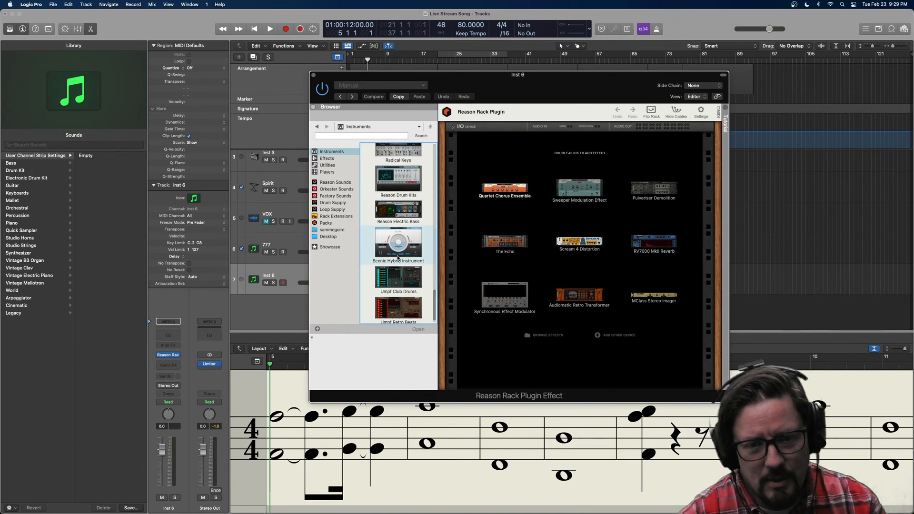
left_click(405, 248)
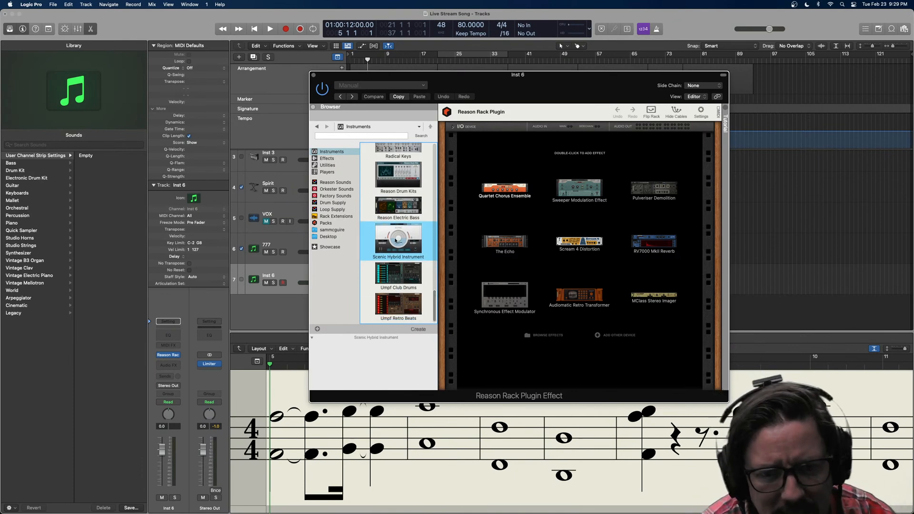
double_click(395, 241)
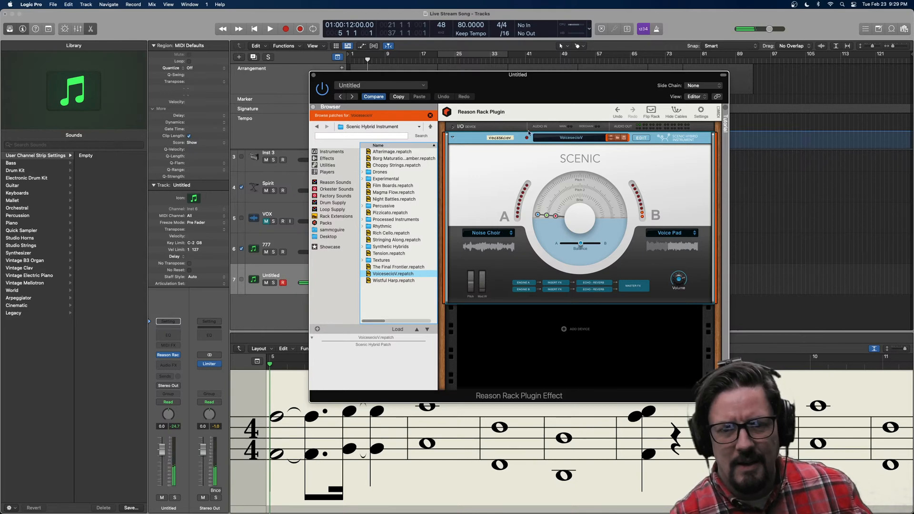
Audition Scenic patches backward from Night Battles, settle on Stringing Along, and close the plug-in.
left_click(568, 138)
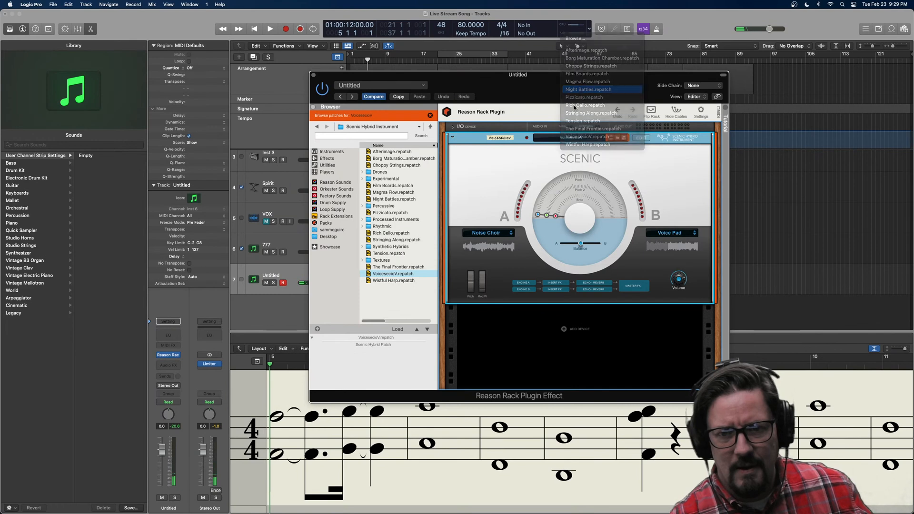
left_click(582, 90)
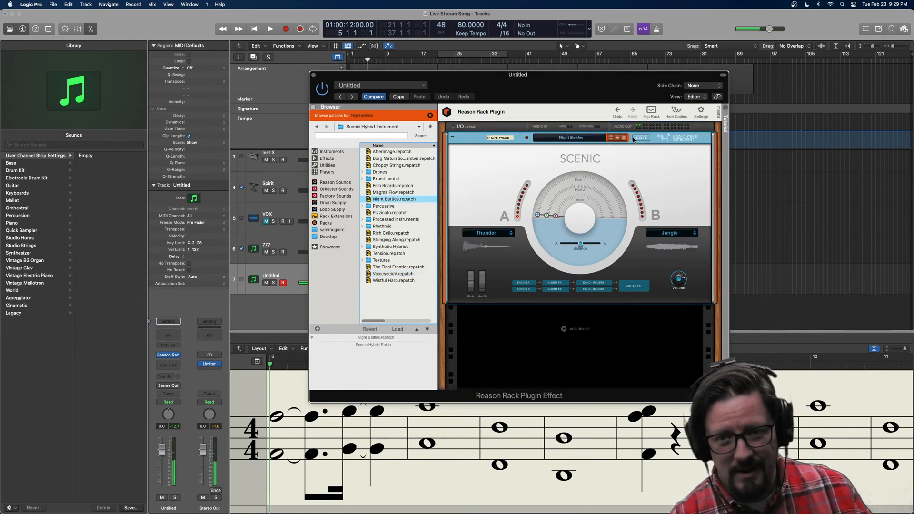
left_click(612, 139)
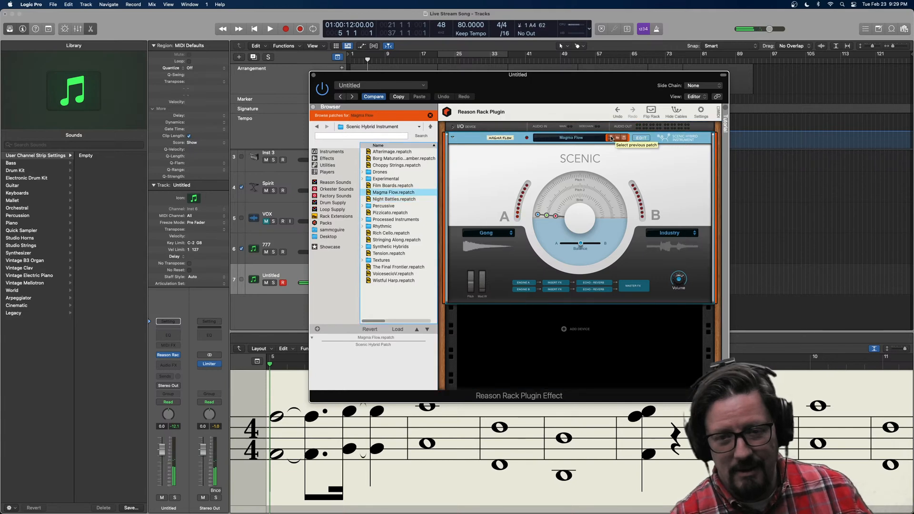
left_click(611, 139)
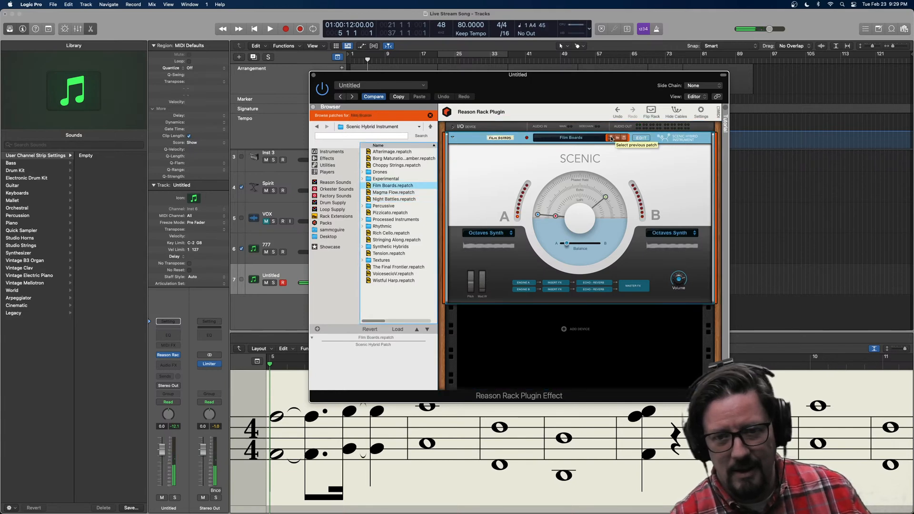
left_click(611, 138)
left_click(611, 138)
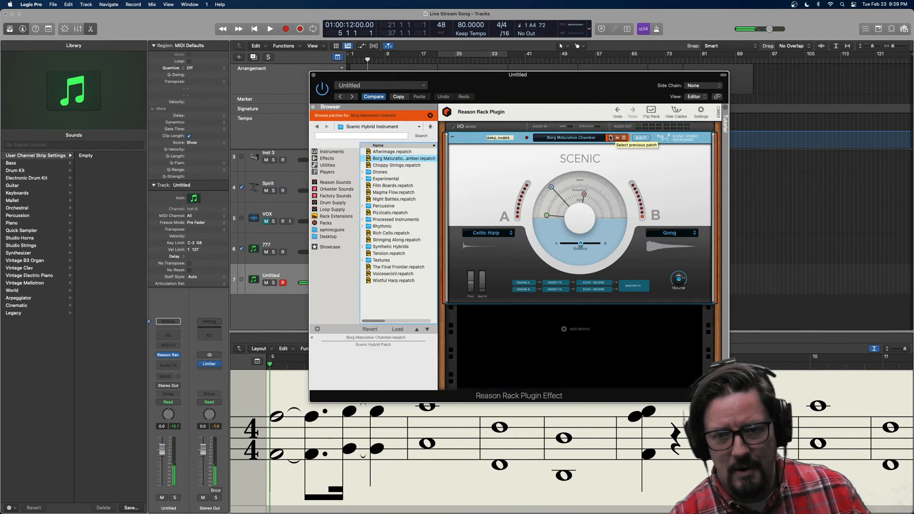
left_click(610, 138)
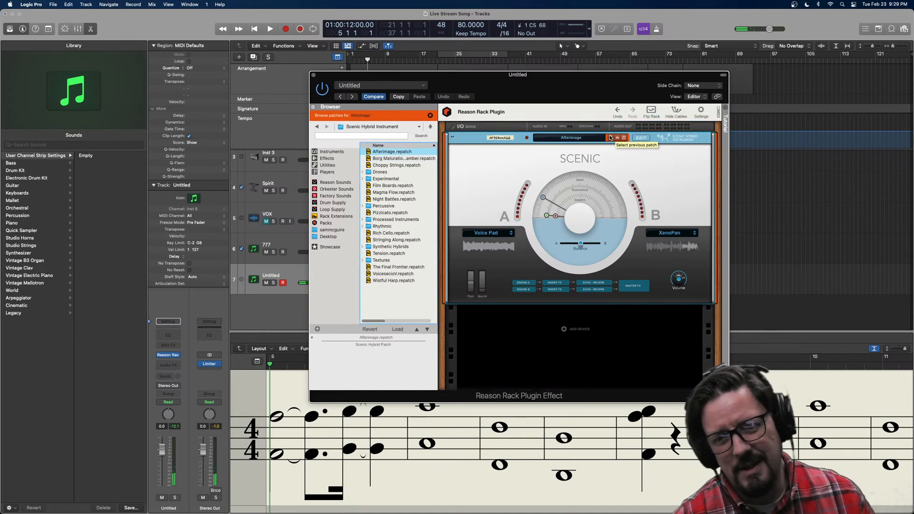
left_click(611, 138)
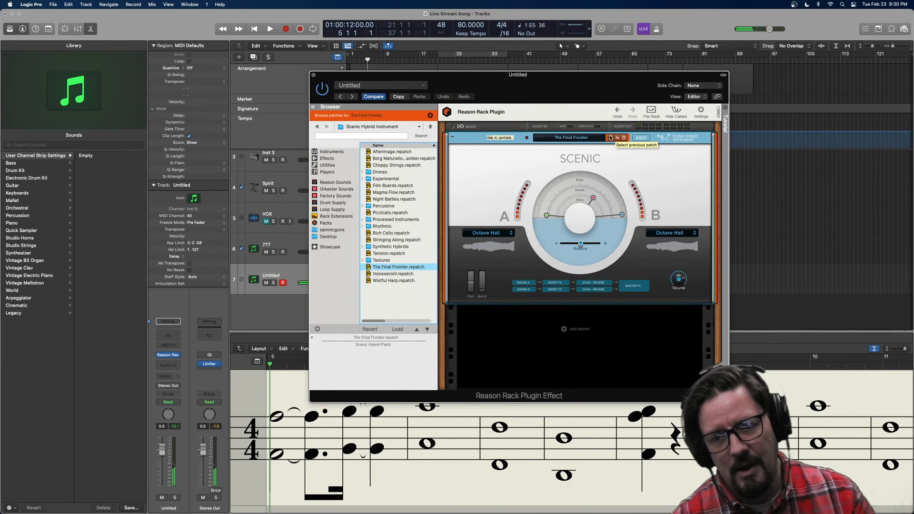
left_click(610, 138)
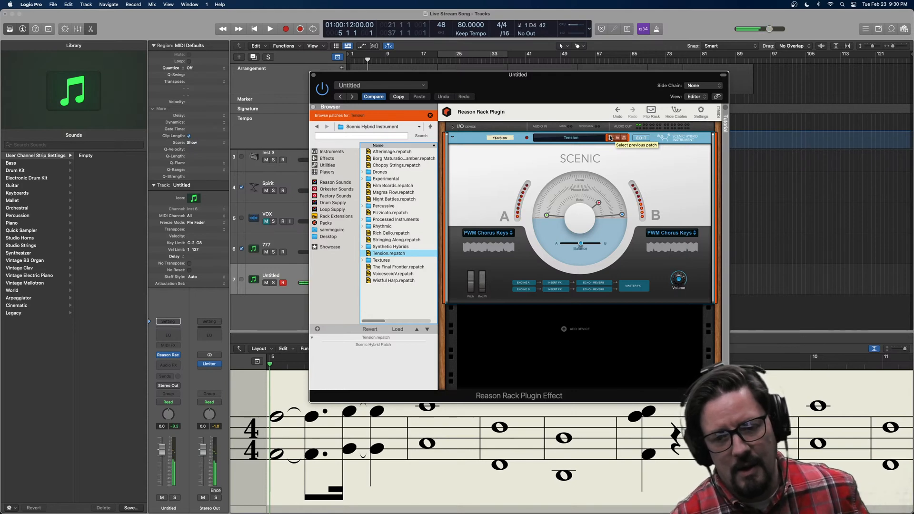
left_click(611, 138)
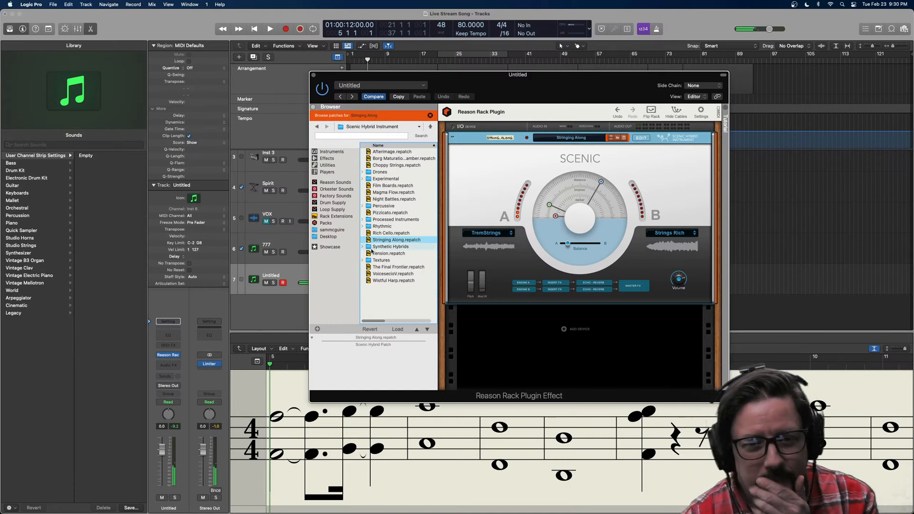
left_click(314, 77)
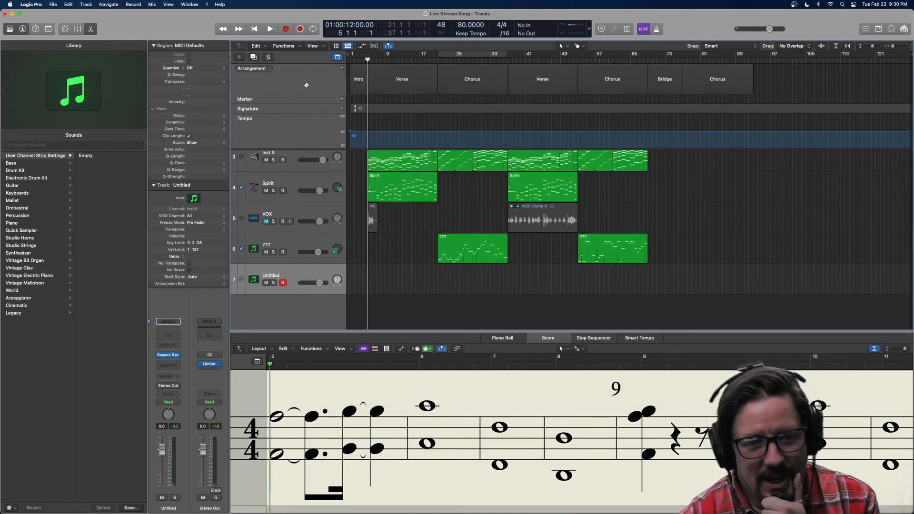
Insert a stereo Step FX multi-effect below the Reason Rack plug-in on the new track.
left_click(166, 354)
mouse_move(168, 505)
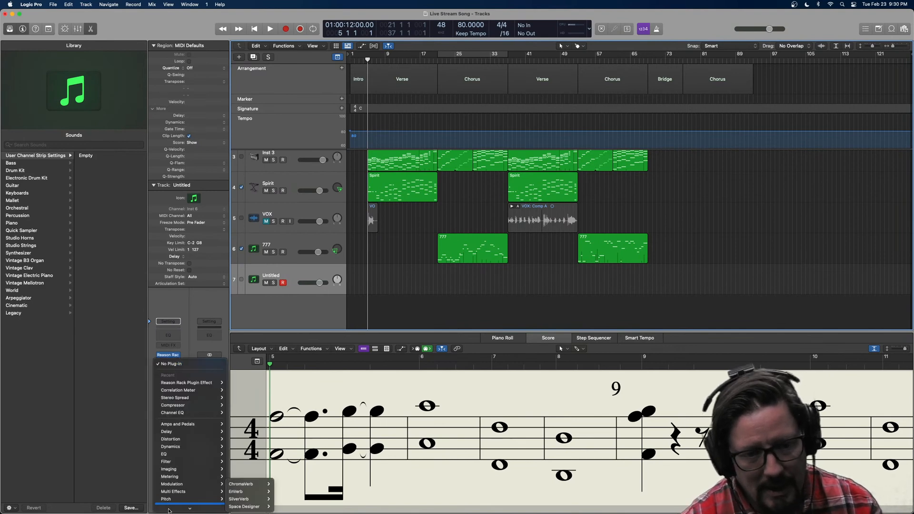
mouse_move(181, 472)
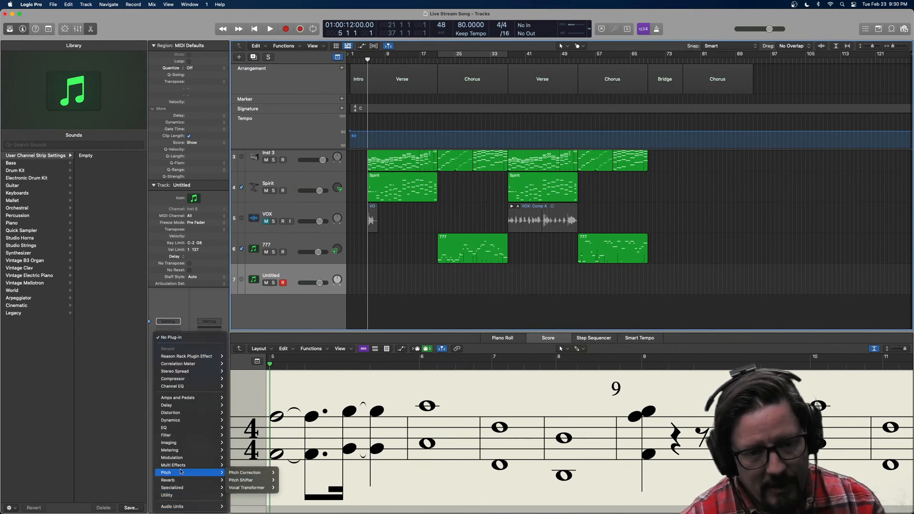
mouse_move(233, 467)
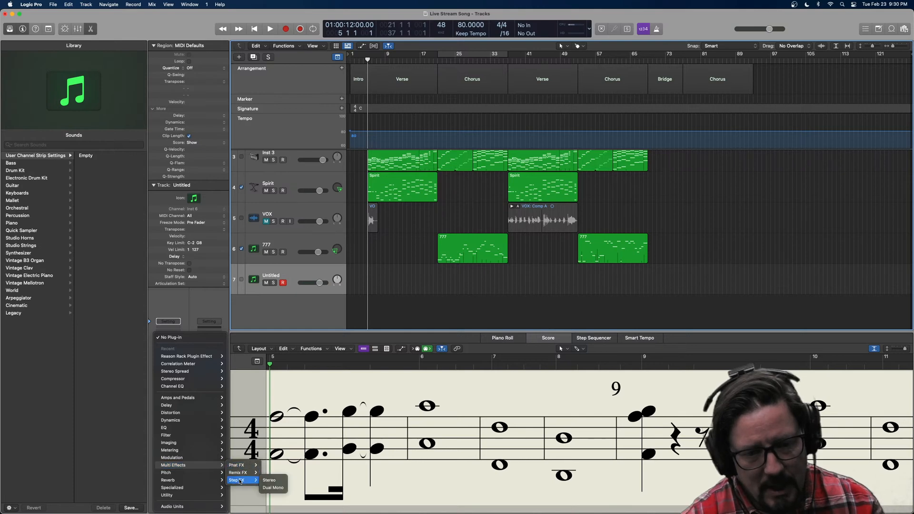
left_click(278, 481)
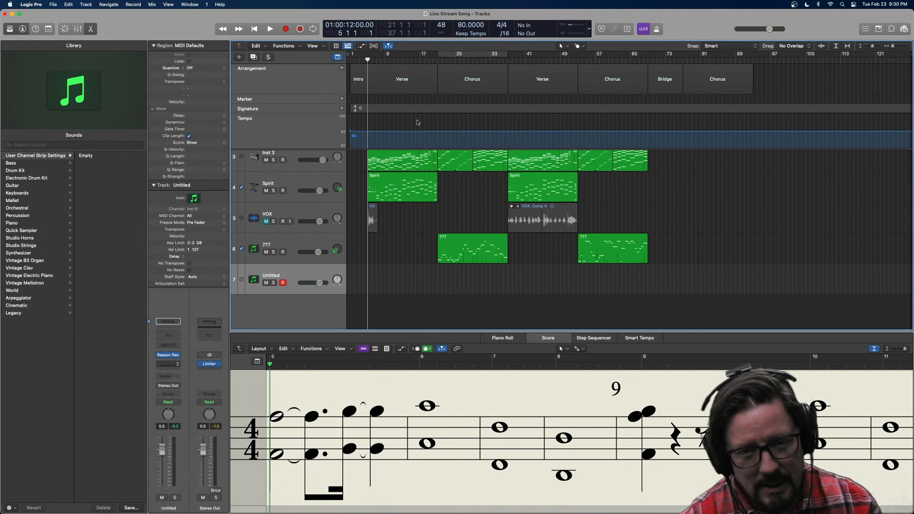
Try the Bubble Groove preset from Step FX's Complex Gated category, and advance to Comb Glitcher.
left_click(352, 111)
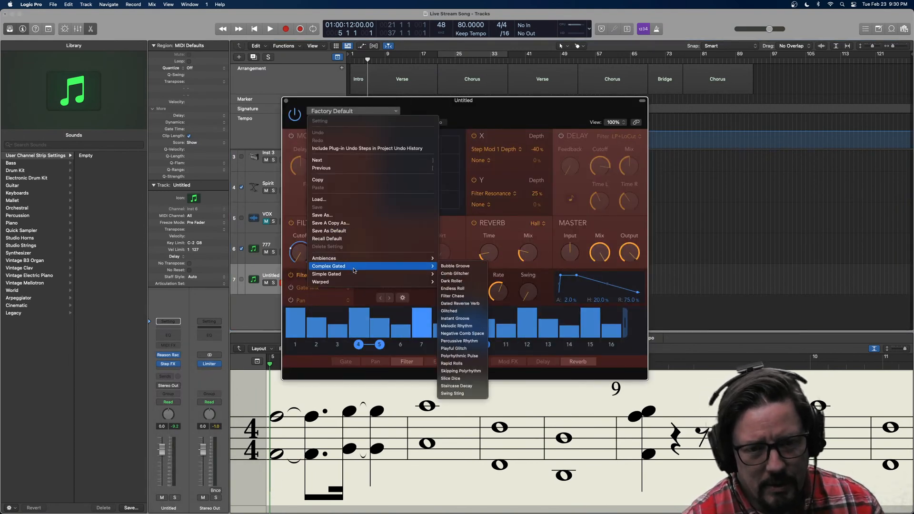
mouse_move(352, 278)
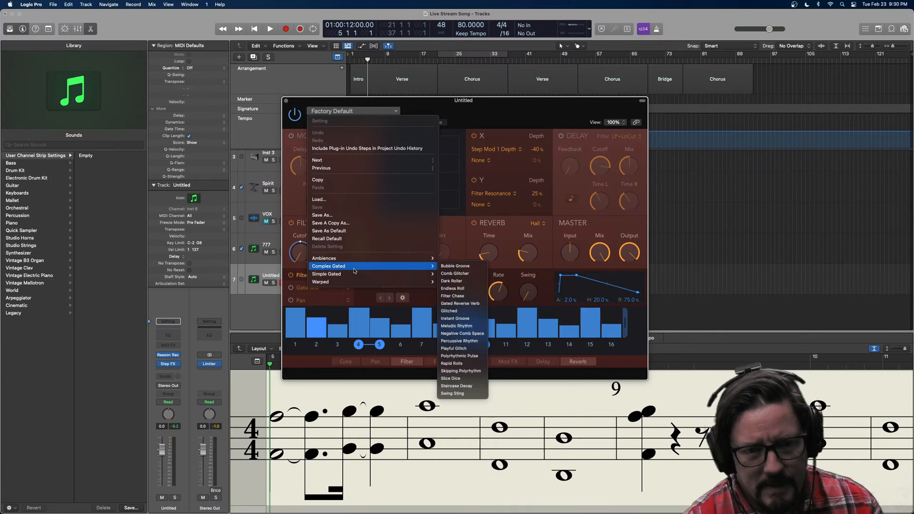
left_click(464, 267)
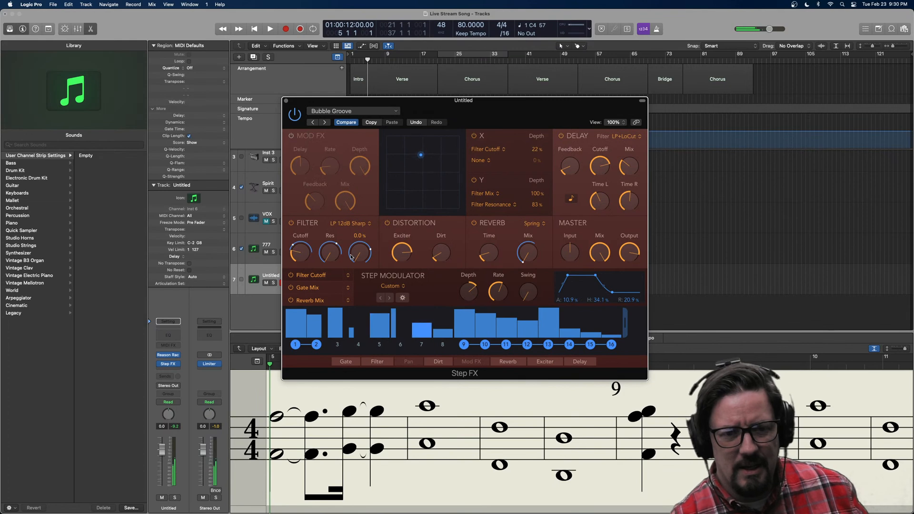
left_click(325, 122)
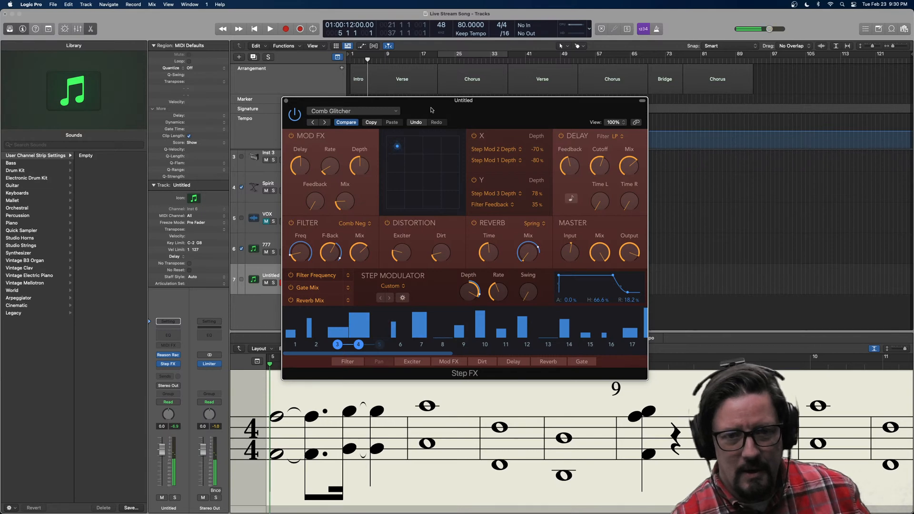
Close the Step FX window and lower the new track's volume to -0.2 dB.
left_click_drag(432, 109, 651, 81)
left_click(506, 73)
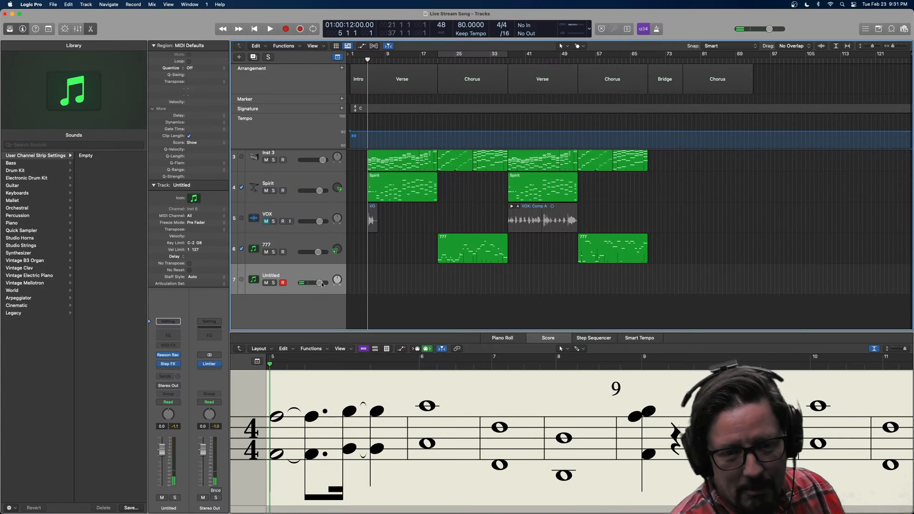
left_click_drag(321, 284, 319, 284)
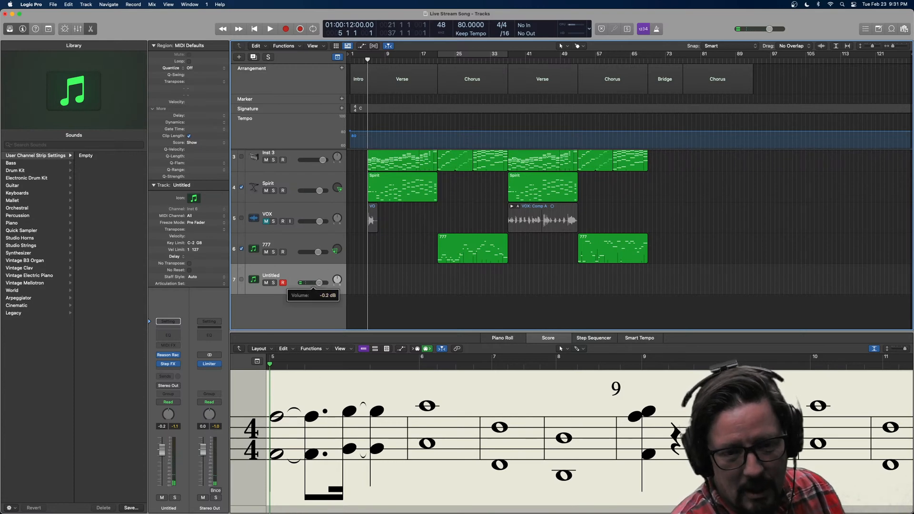
Rename the untitled track as Reason Thing.
double_click(271, 276)
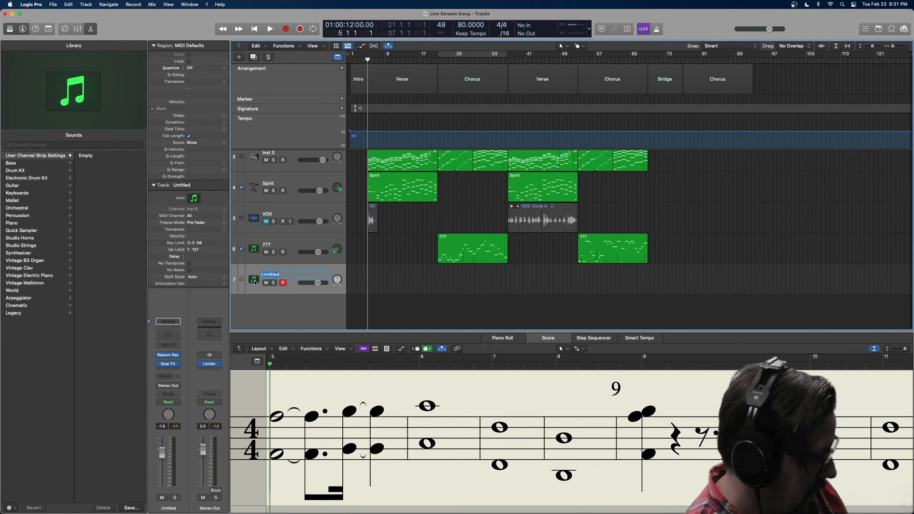
type("Reason Thing")
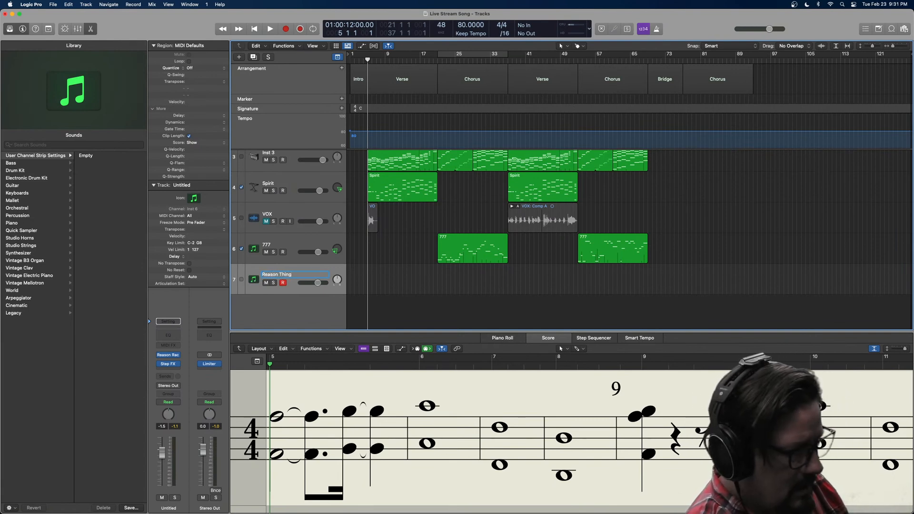
key("Return")
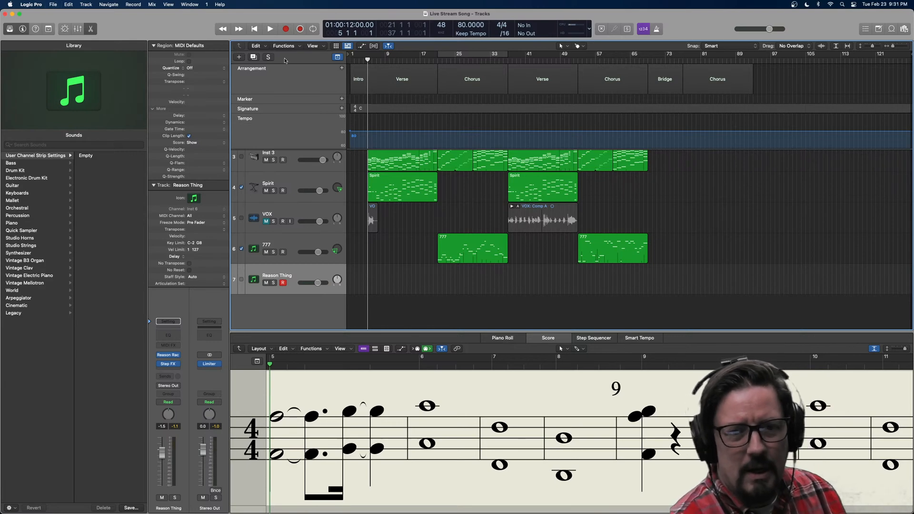
Perform on the Reason Thing track during playback from bar 5 into the first chorus, and capture the performance as a recording.
left_click(270, 29)
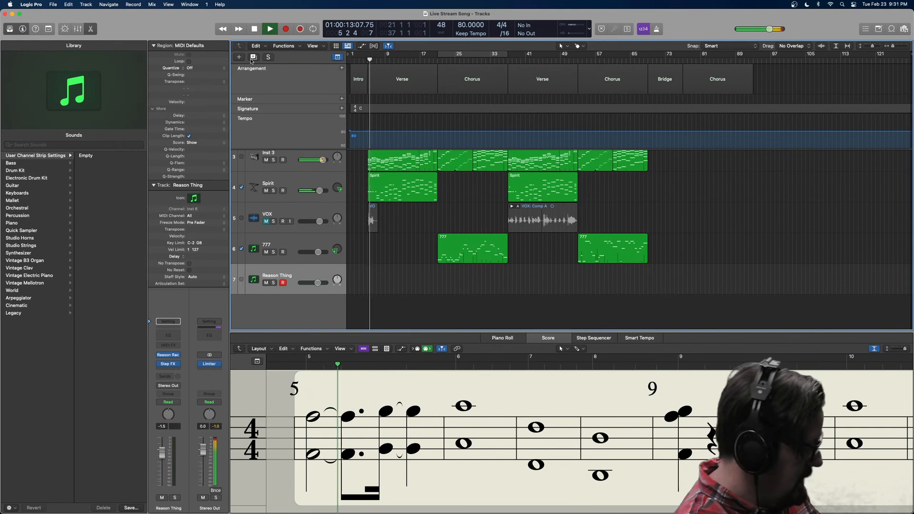
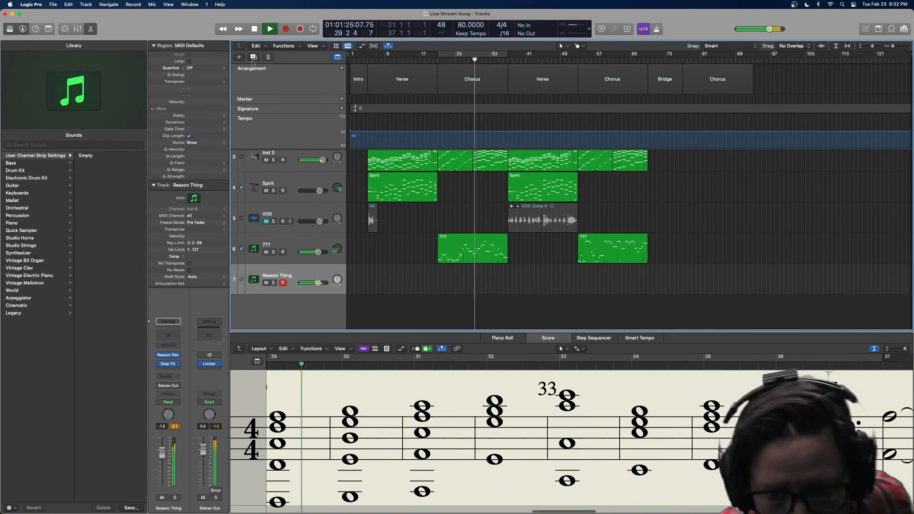
key("space")
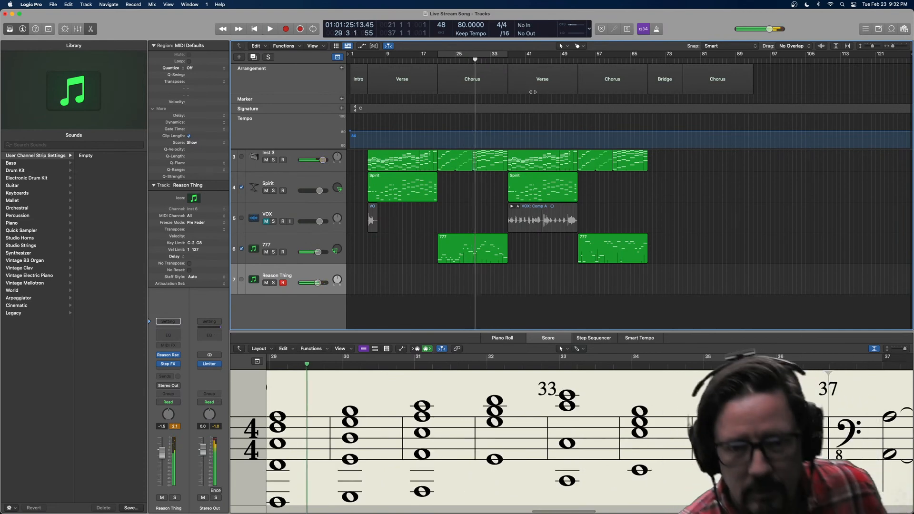
left_click(300, 29)
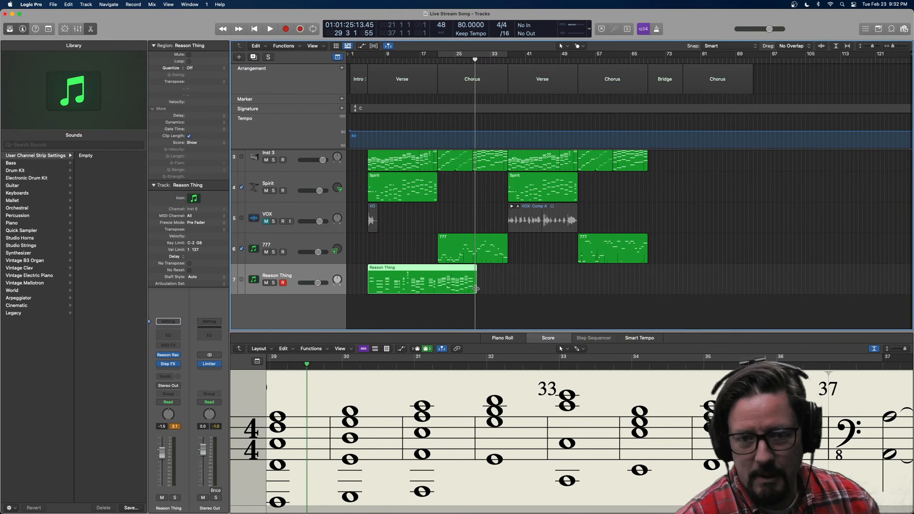
Trim the Reason Thing region to end at bar 29, and place a copy at the start of the second verse.
left_click_drag(476, 289, 474, 291)
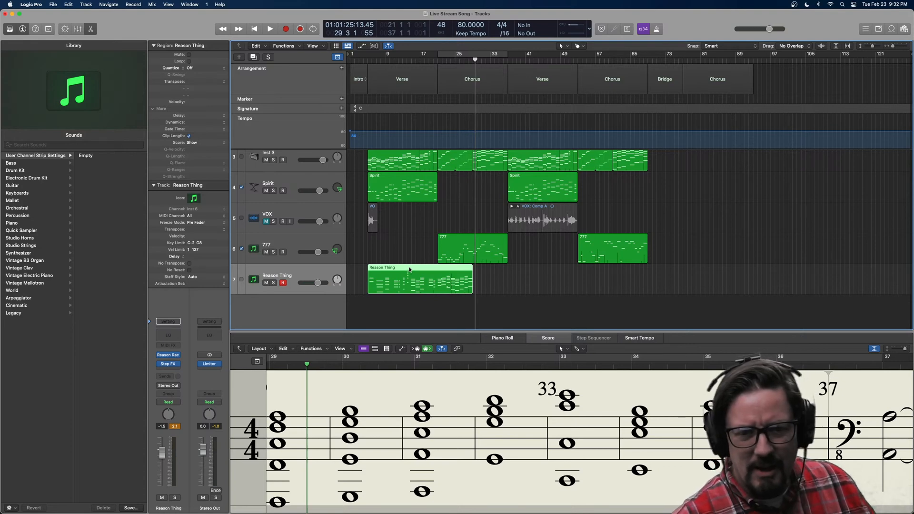
left_click_drag(409, 269, 549, 281)
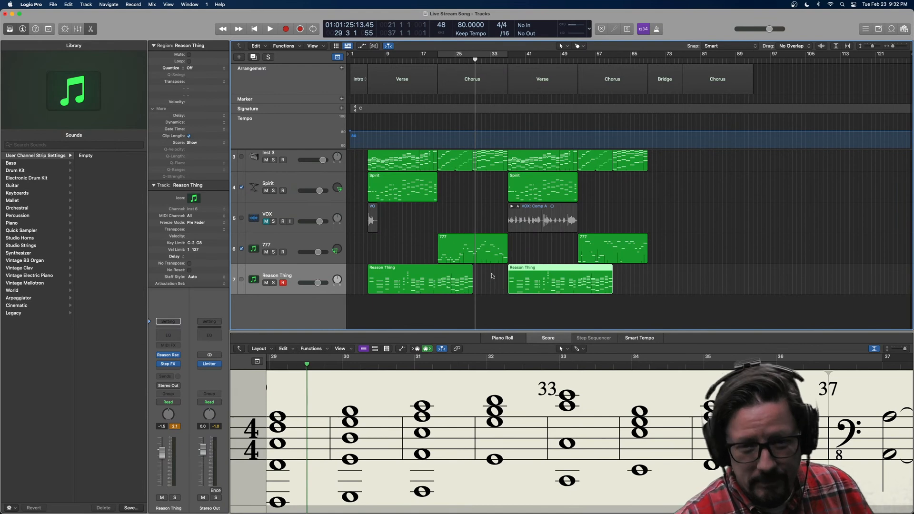
left_click_drag(475, 60, 472, 61)
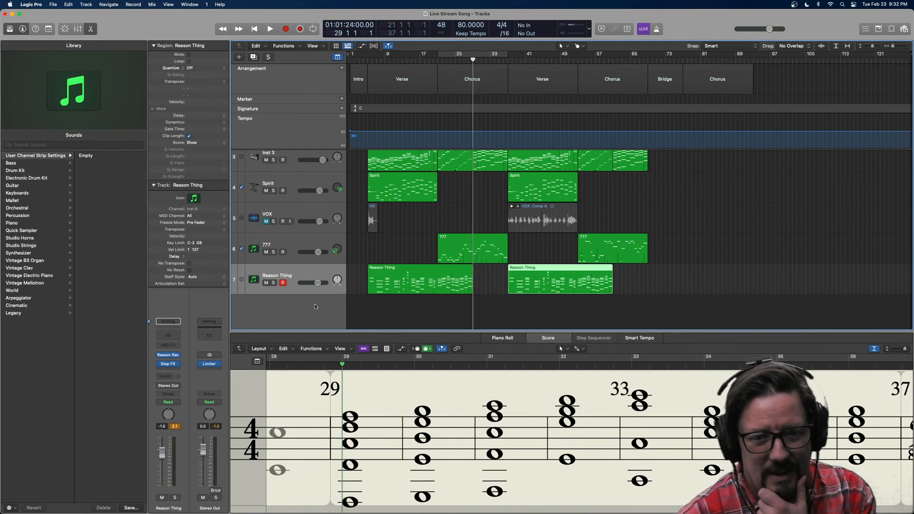
Add a new instrument track below Reason Thing, and load a stereo Studio Horns instrument on it.
double_click(314, 306)
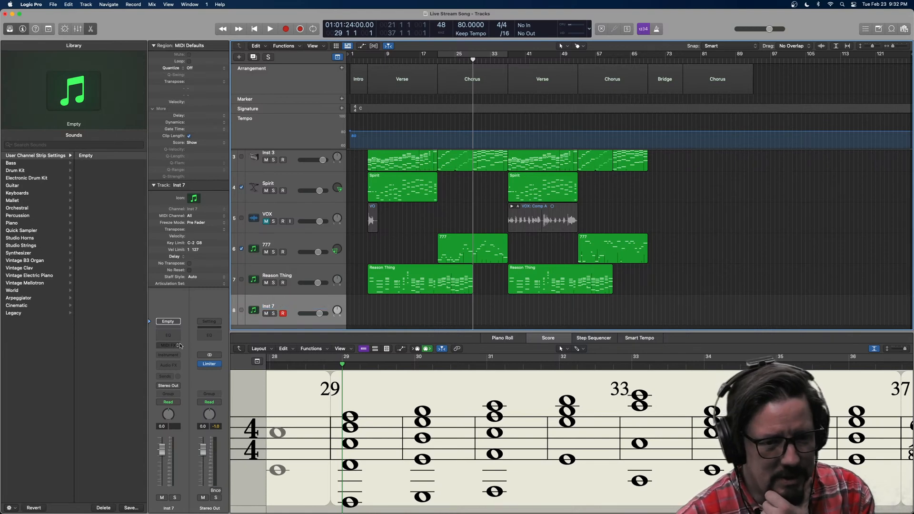
left_click(176, 355)
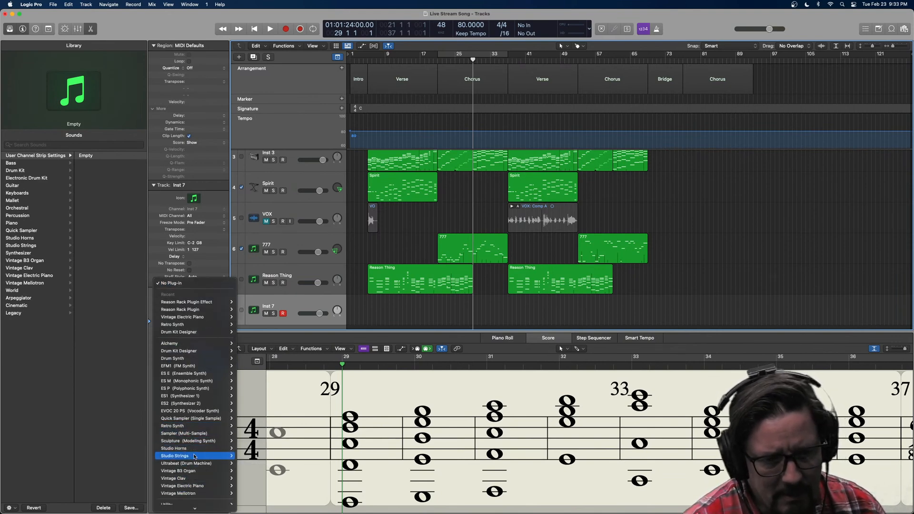
mouse_move(193, 452)
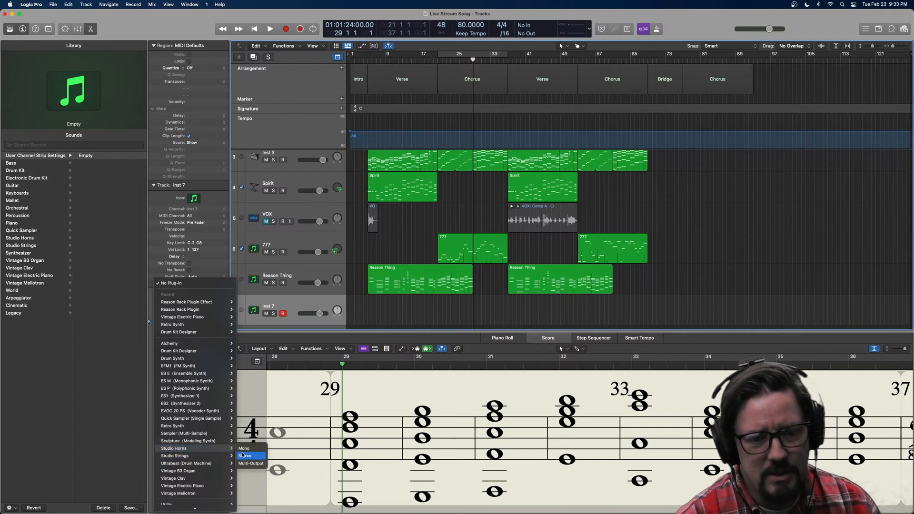
left_click(251, 456)
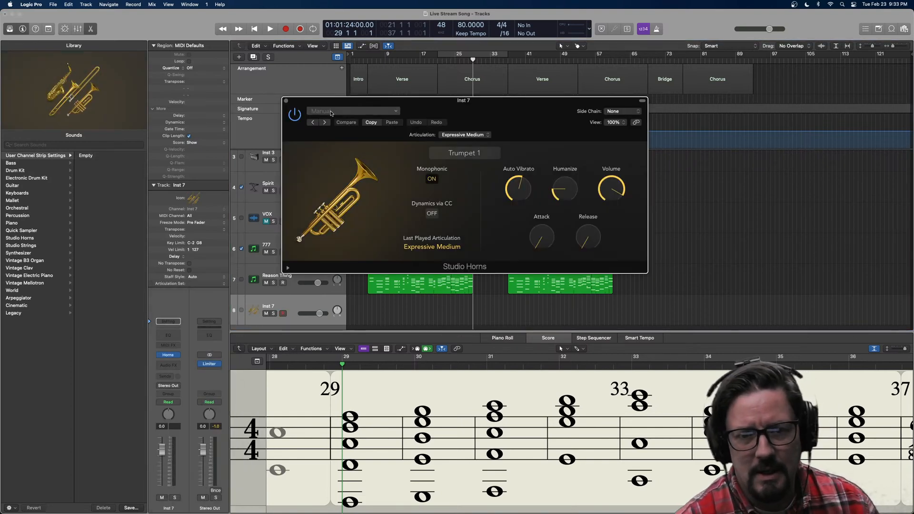
Choose the R&B Section in Studio Horns, set the articulation to Sustain, and close the plug-in window.
left_click(457, 154)
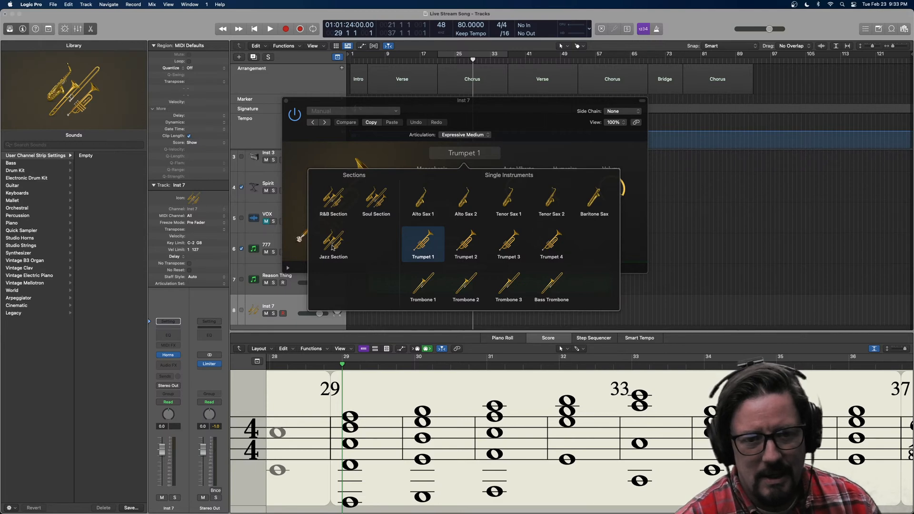
left_click(332, 201)
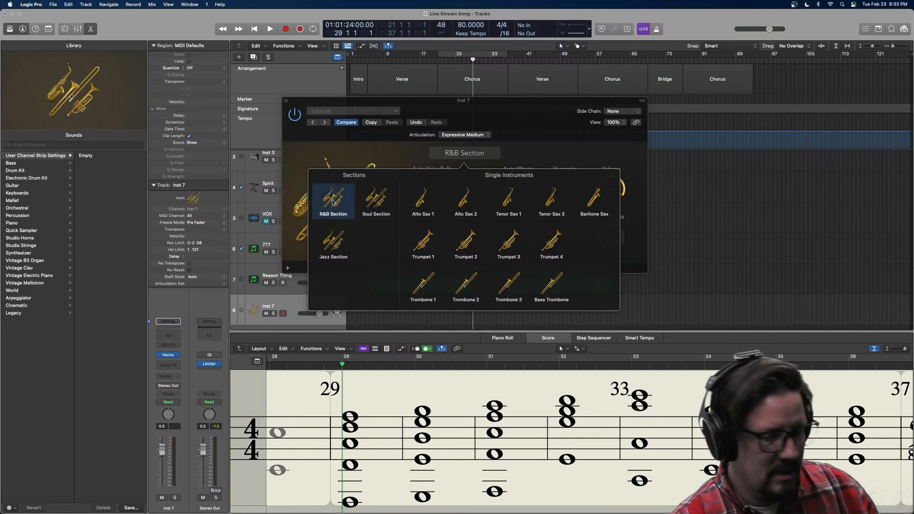
left_click(413, 152)
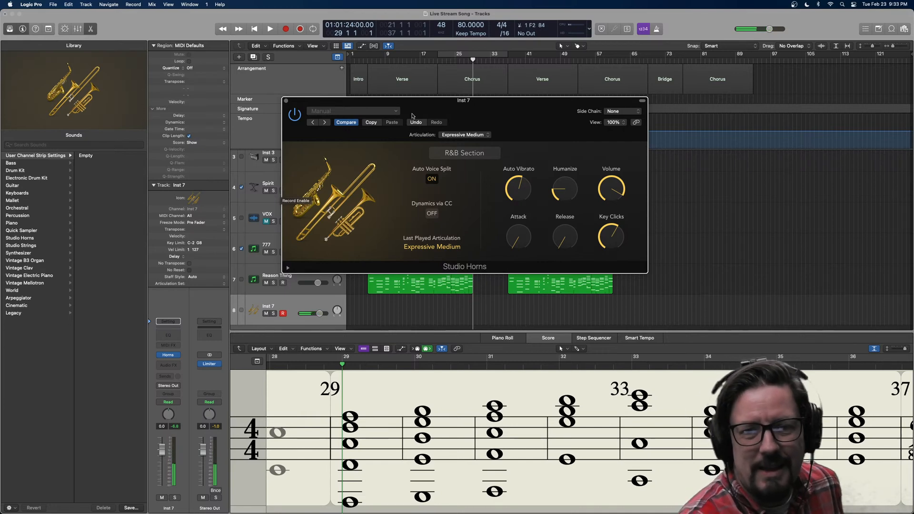
left_click(455, 137)
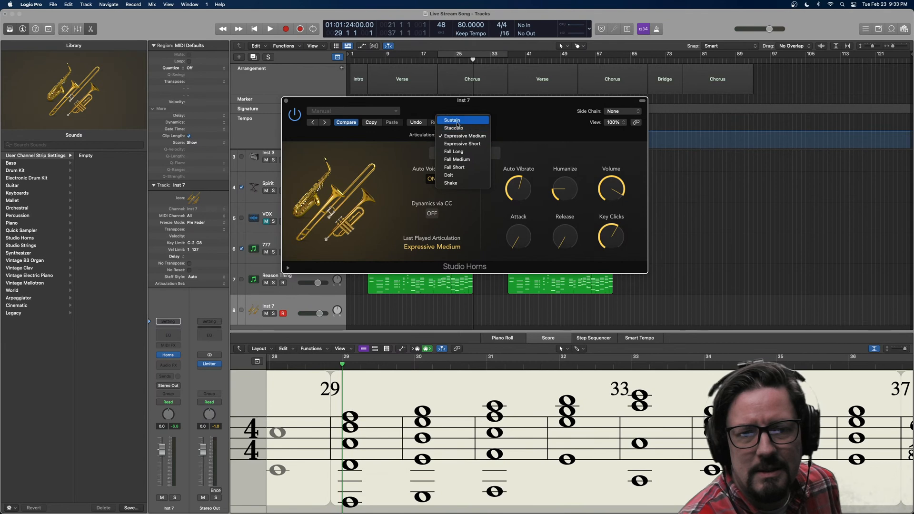
left_click(452, 120)
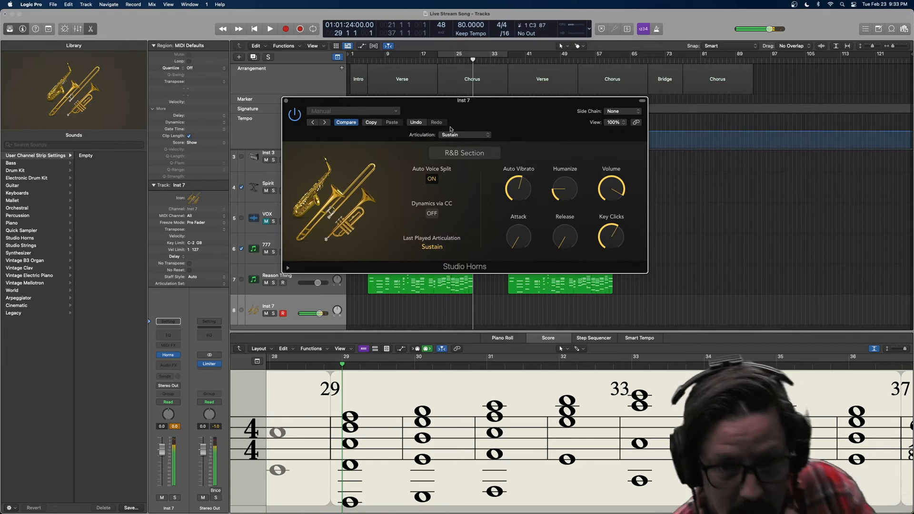
left_click(286, 101)
Copy the Bass region at bar 29 of the first chorus onto the Reason Thing track.
scroll(478, 186, "up", 5)
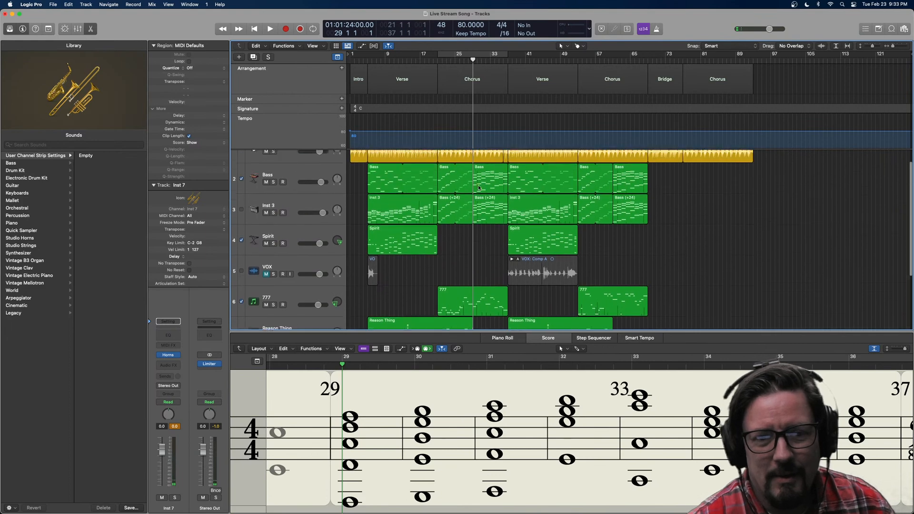
left_click(483, 189)
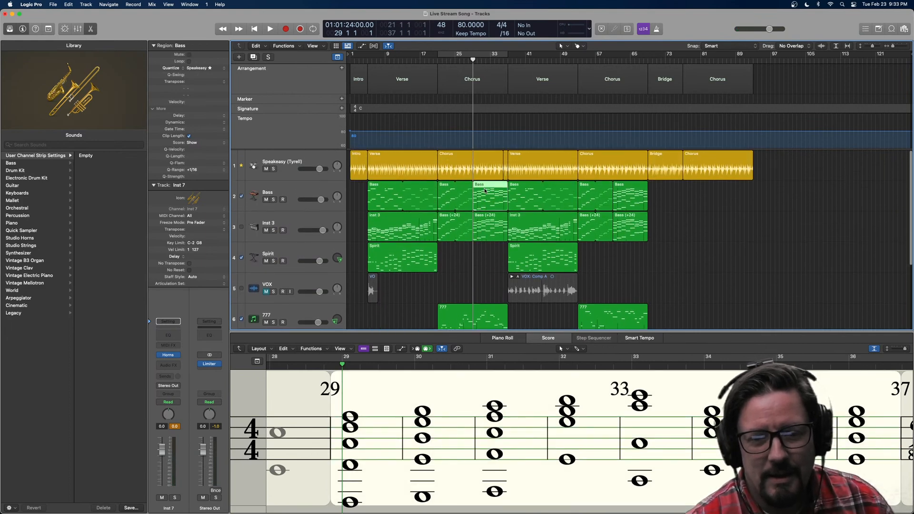
scroll(484, 190, "down", 2)
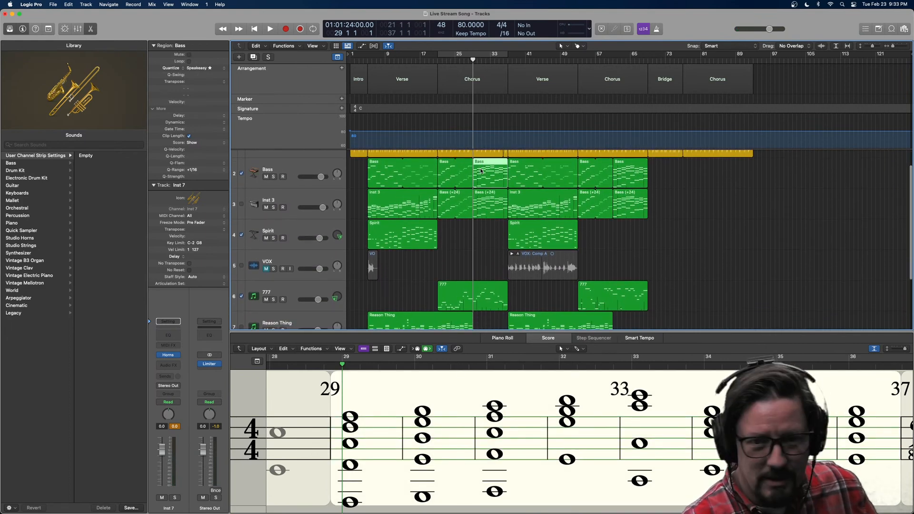
left_click_drag(483, 170, 475, 315)
key("super+z")
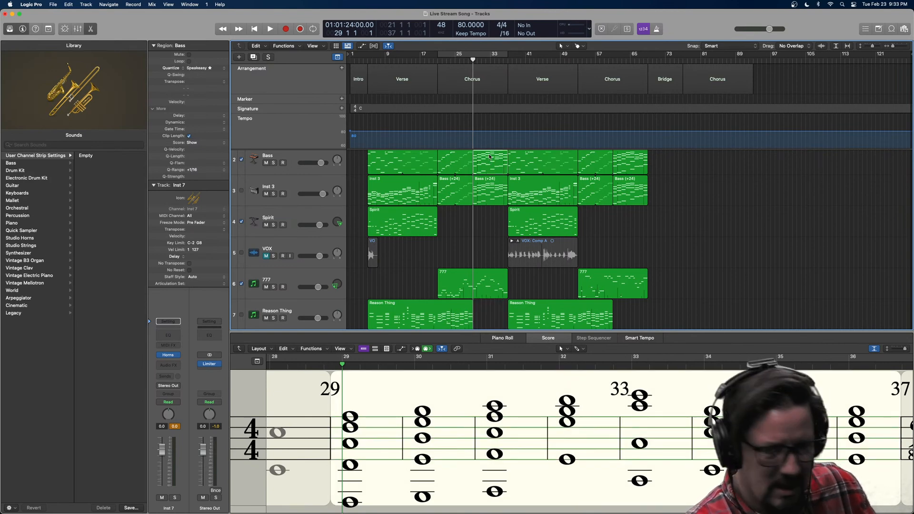
left_click_drag(490, 156, 488, 313)
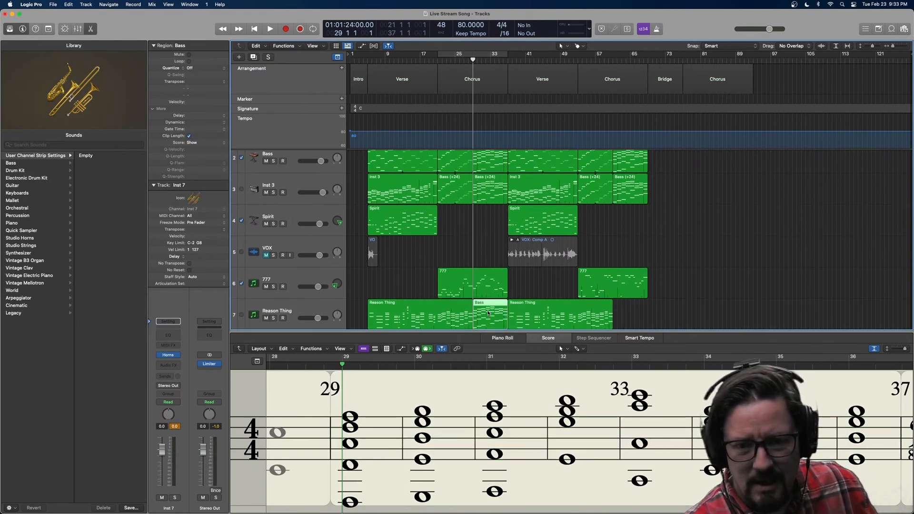
Audition the copied Bass region from bar 29, and move it down to the Inst 7 horn track.
key("space")
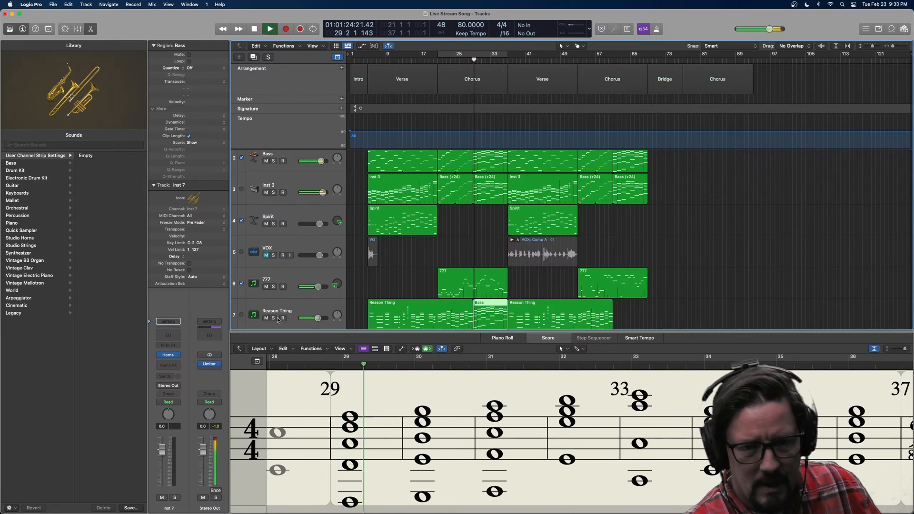
key("space")
scroll(496, 253, "down", 3)
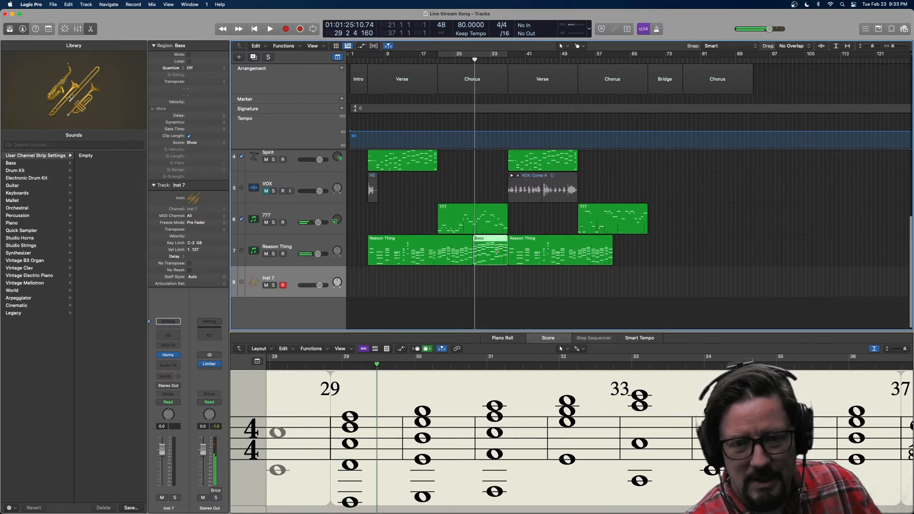
left_click_drag(487, 241, 486, 272)
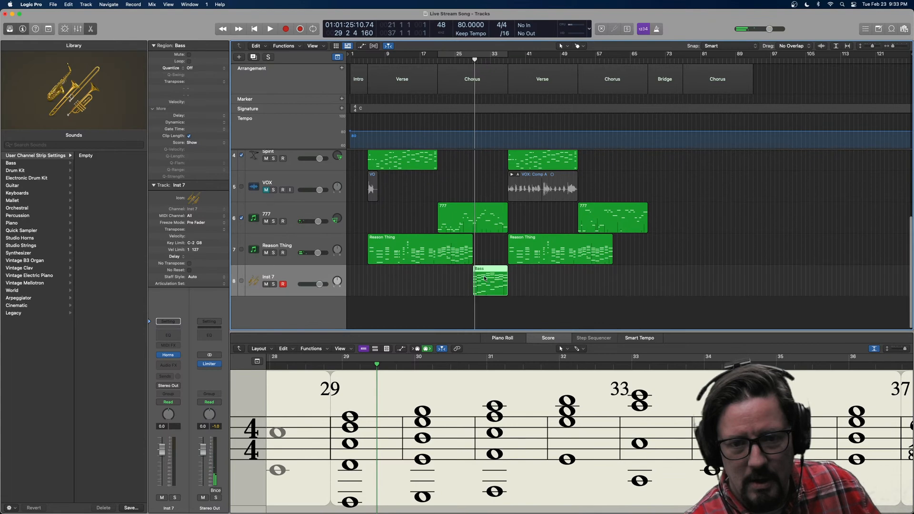
Solo the Bass region copy on the Inst 7 horn track and listen to it.
key("space")
key("s")
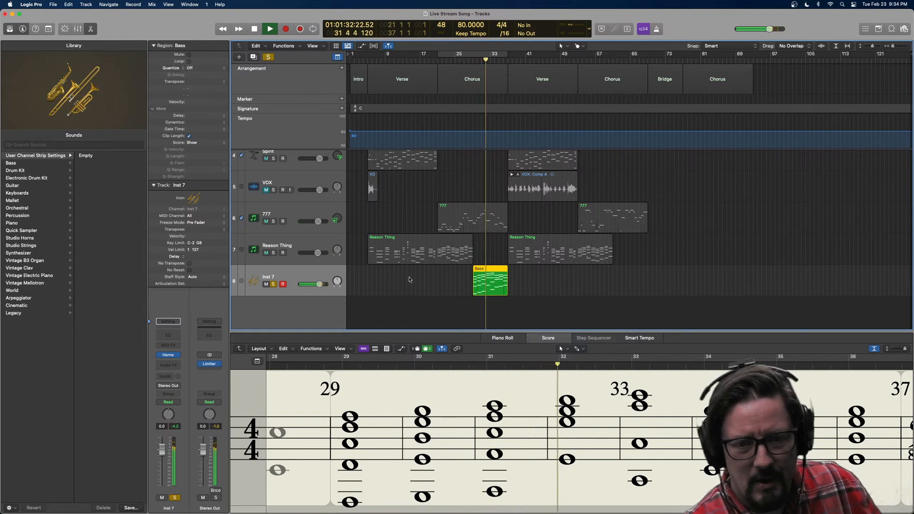
key("space")
Switch Studio Horns on Inst 7 to the Soul Section, and close its window.
left_click(168, 356)
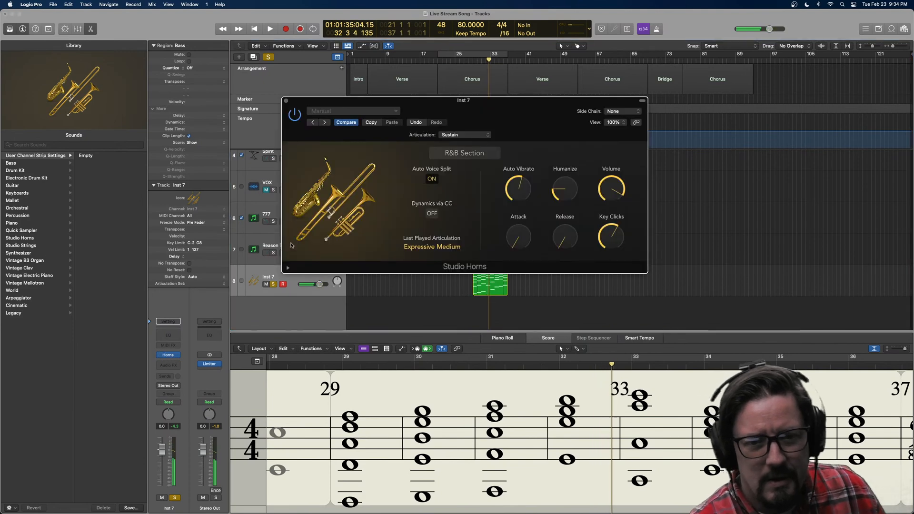
left_click(454, 151)
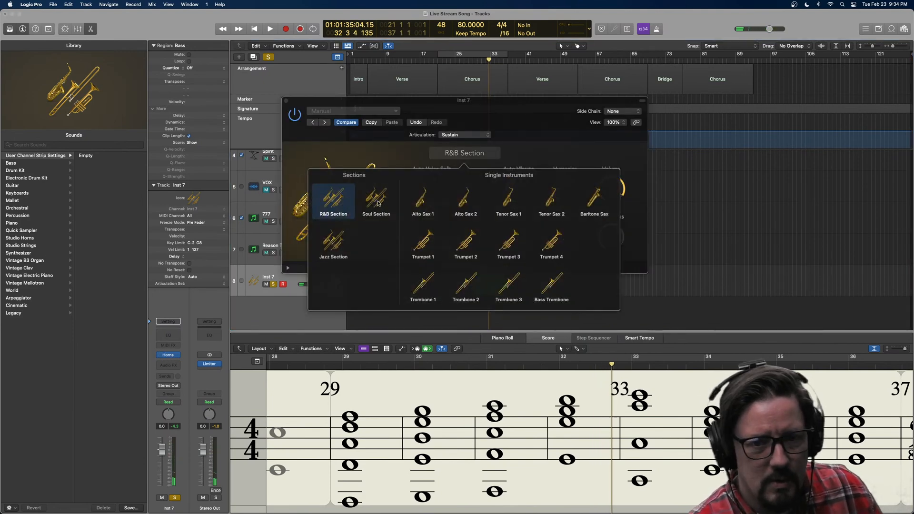
left_click(374, 198)
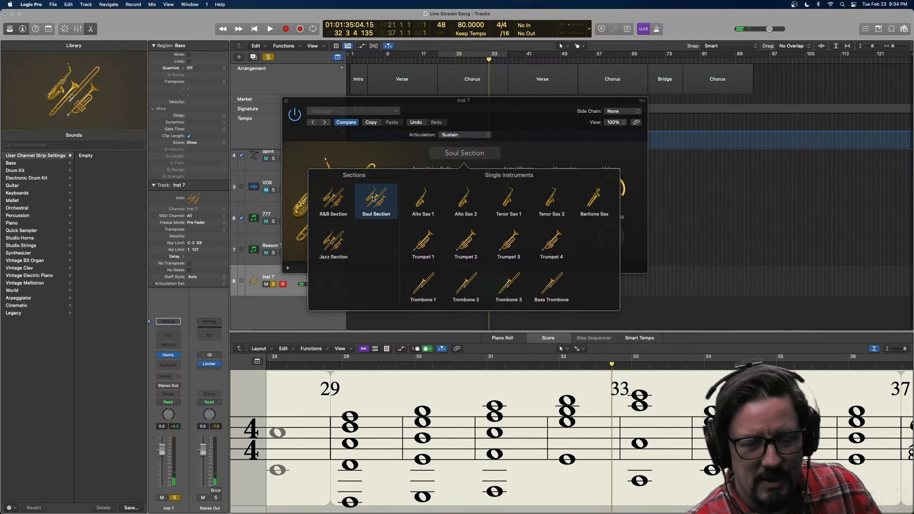
left_click(464, 110)
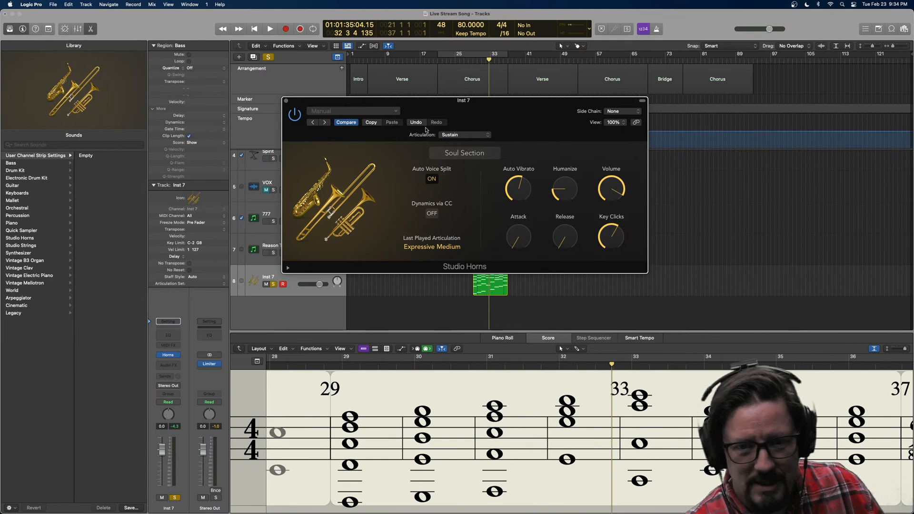
left_click(286, 101)
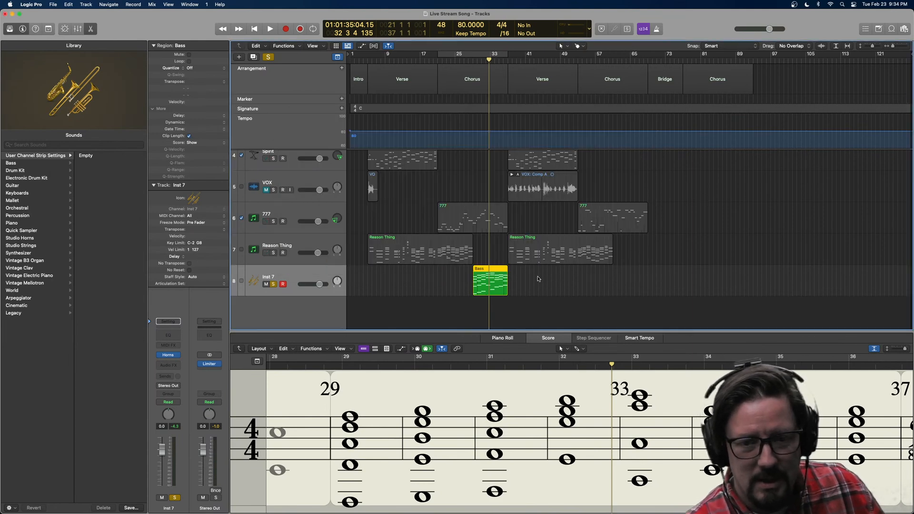
Play the horn part with the Soul Section sound, and turn off solo on the Inst 7 track.
key("space")
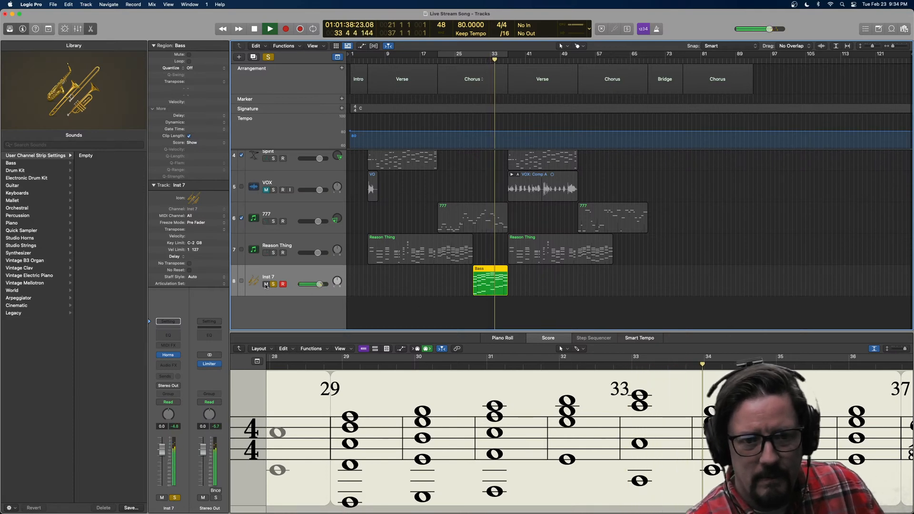
left_click(273, 284)
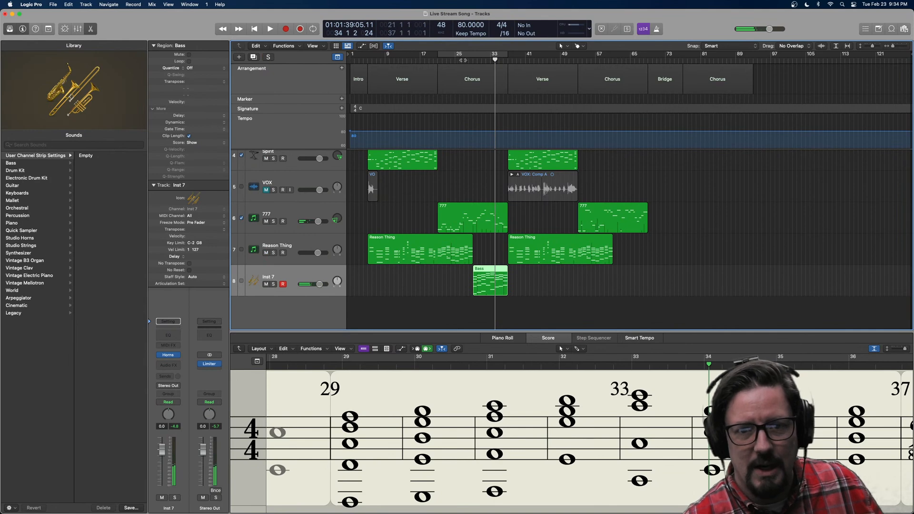
Play the chorus and switch the Studio Horns articulation on Inst 7 to Staccato.
left_click(462, 61)
key("space")
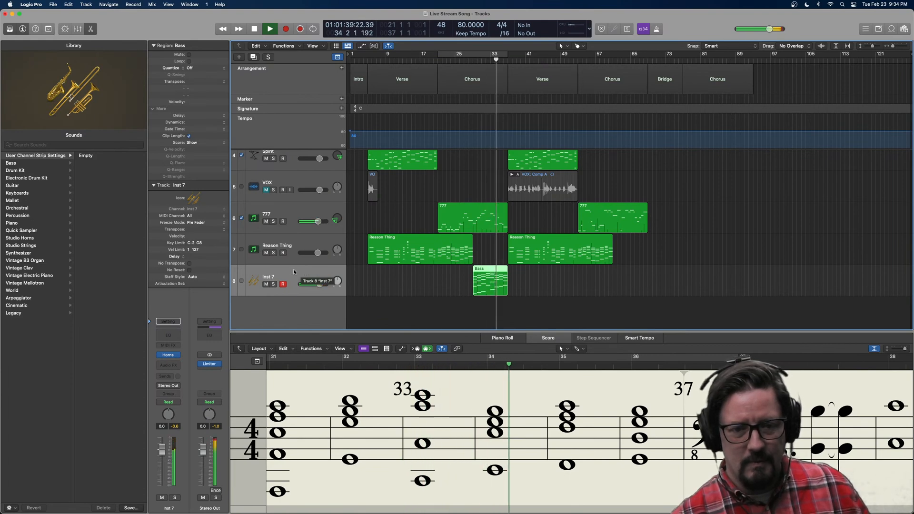
left_click(171, 356)
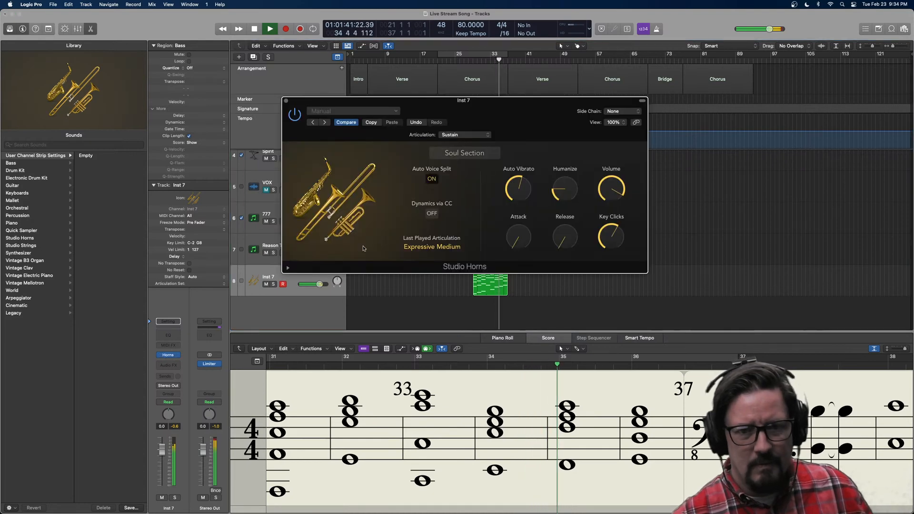
left_click(460, 137)
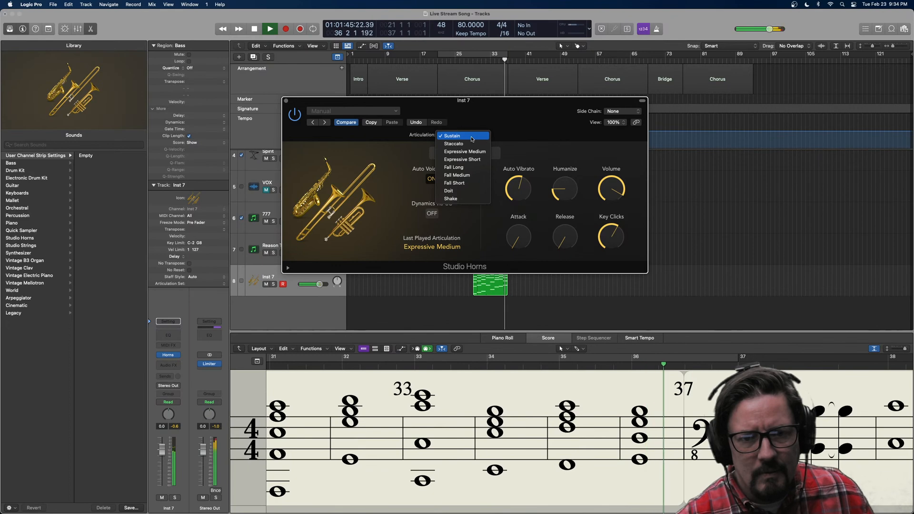
left_click(469, 143)
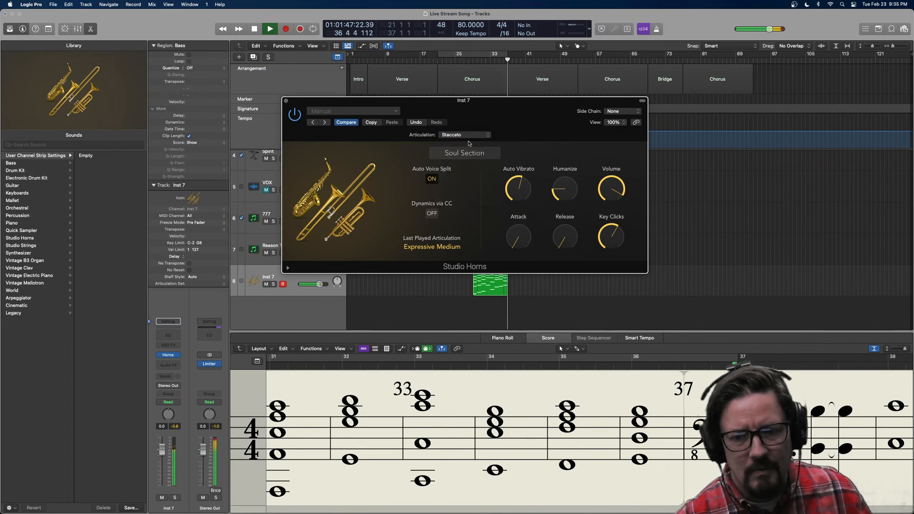
key("space")
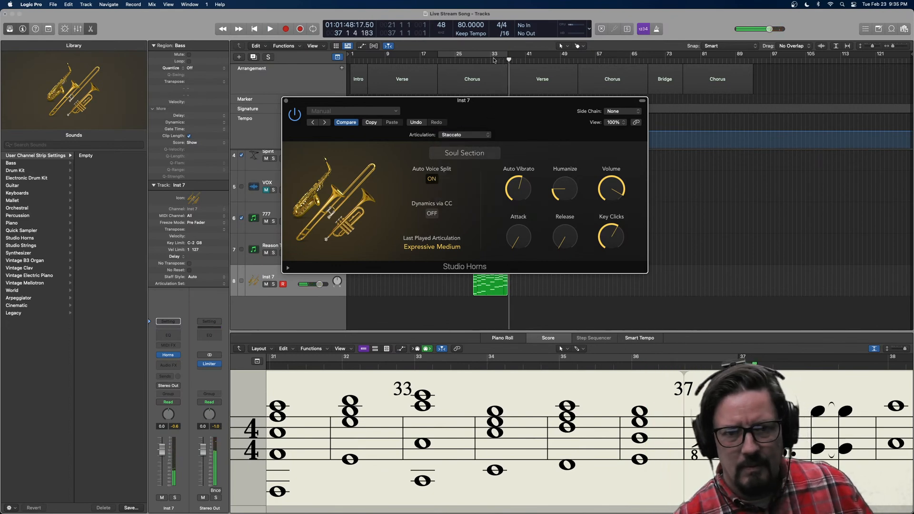
Audition the Staccato horns from bar 29 with the plug-in window moved aside, briefly soloing the Inst 7 track.
left_click(472, 60)
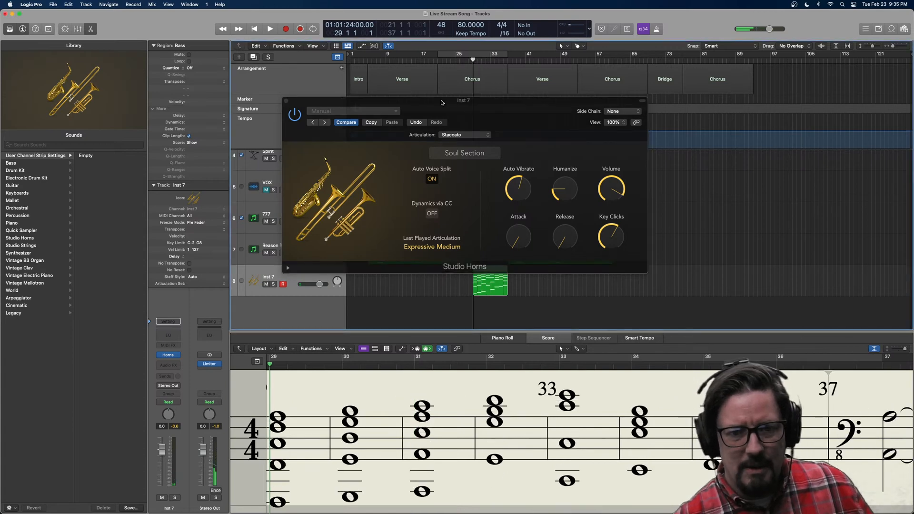
left_click_drag(468, 108, 689, 113)
key("space")
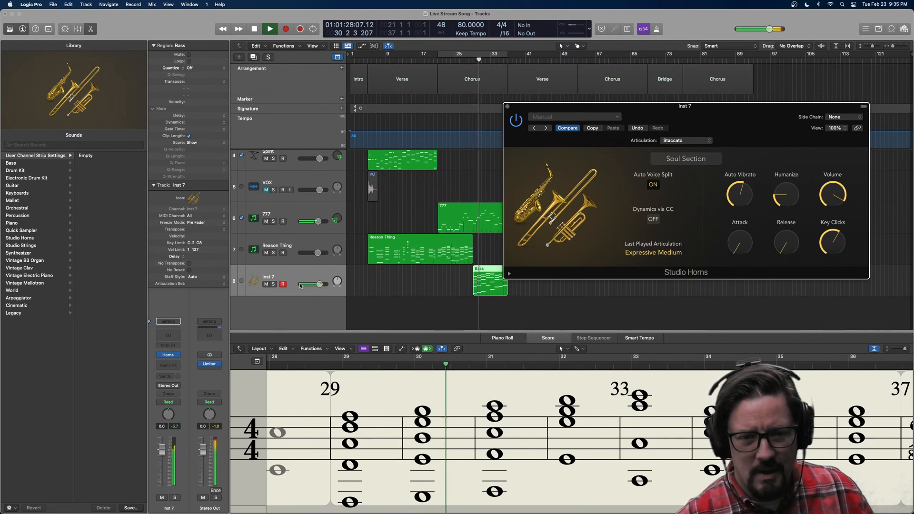
left_click(273, 284)
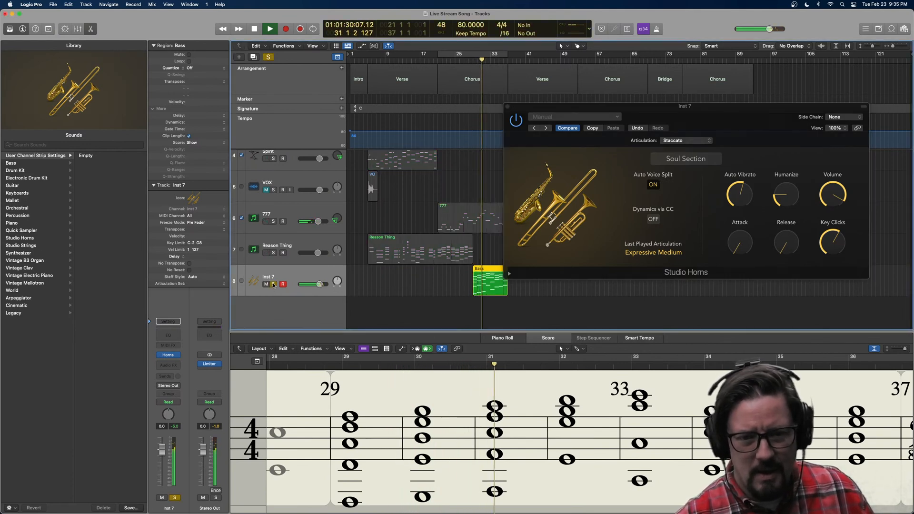
left_click(273, 284)
key("space")
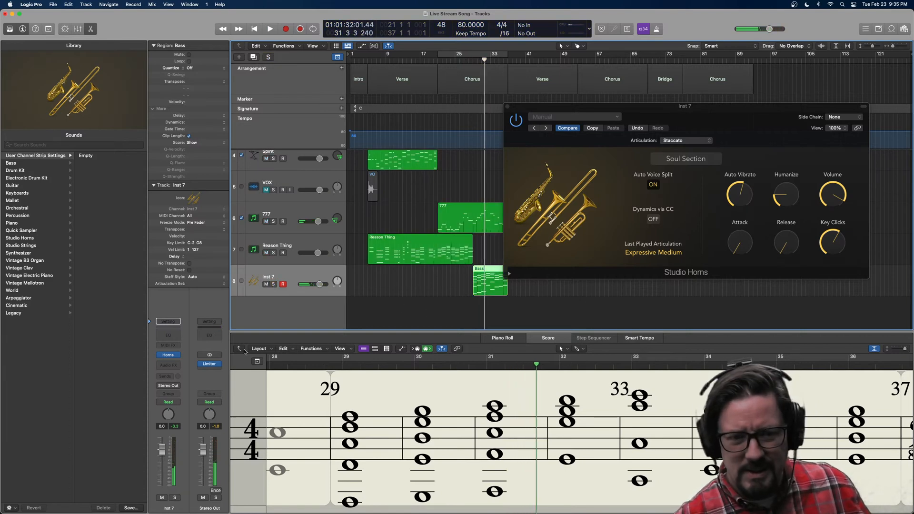
Show the horn region's notes and note velocities in the Piano Roll, and close the Studio Horns window.
left_click(508, 338)
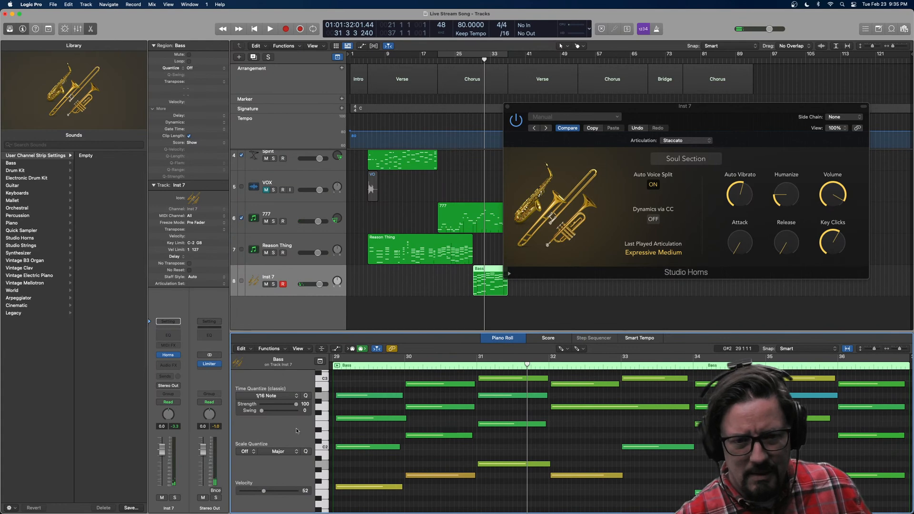
left_click(336, 349)
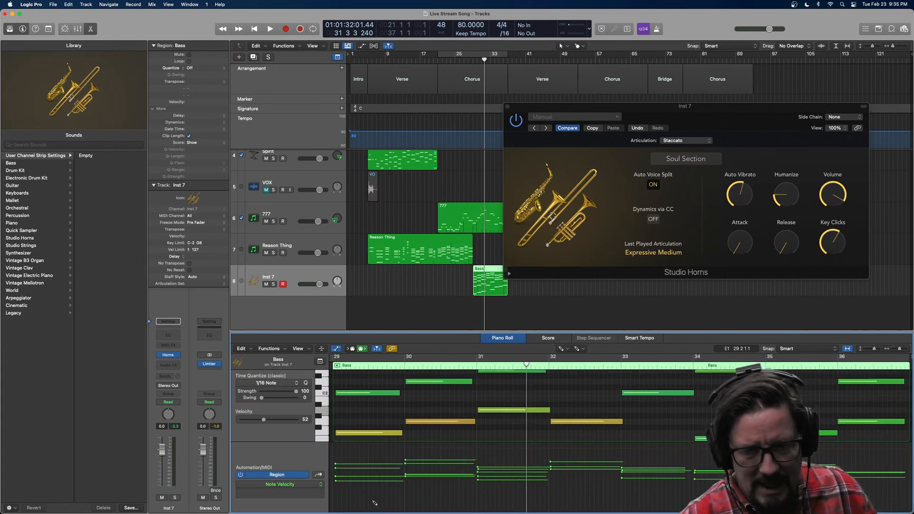
left_click(507, 107)
Insert a Velocity Processor on Inst 7 and raise its ratio and make-up until the output curve is flat near maximum.
left_click(175, 346)
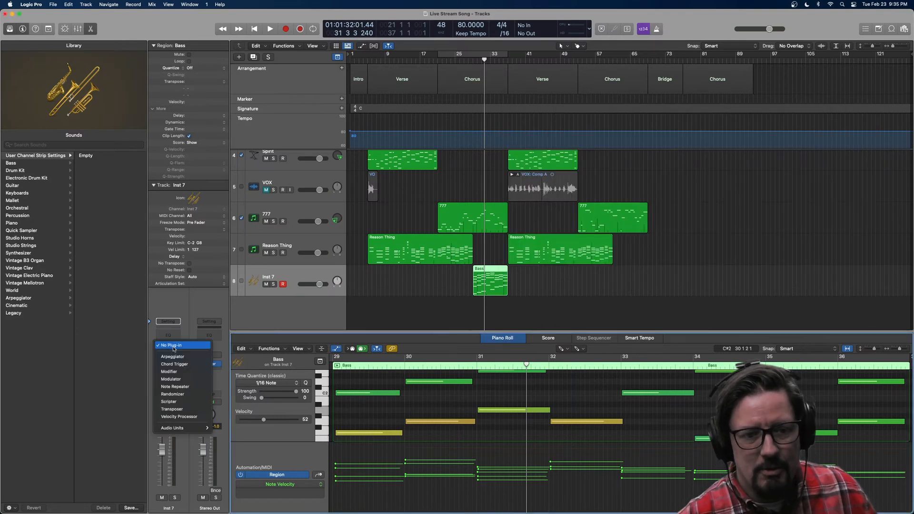
left_click(183, 417)
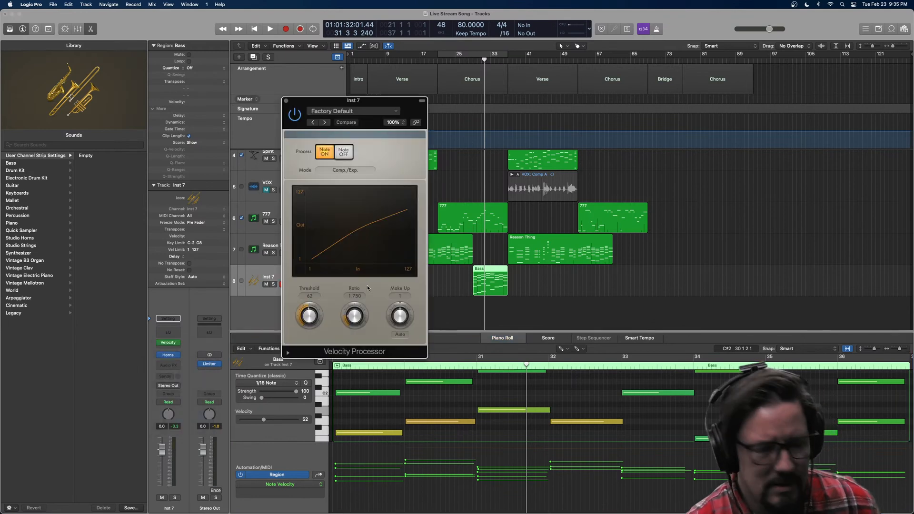
key("space")
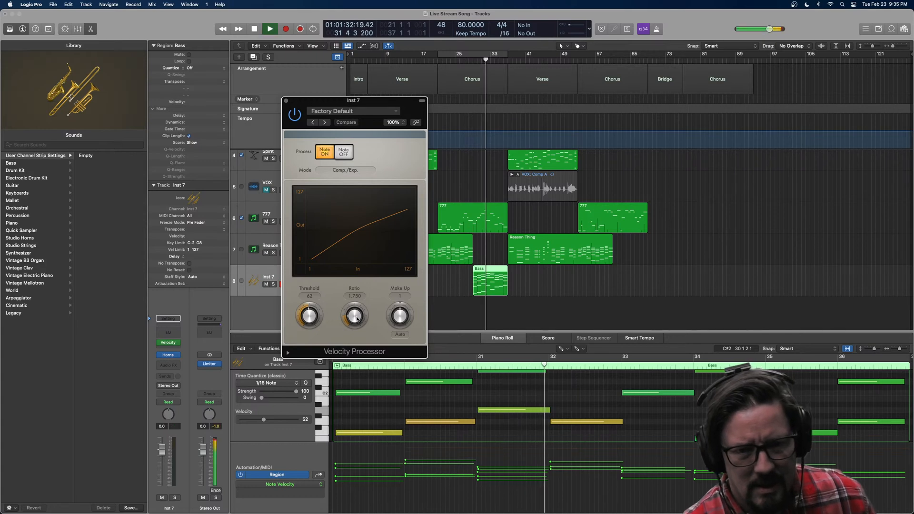
left_click_drag(354, 316, 354, 288)
left_click_drag(399, 316, 400, 285)
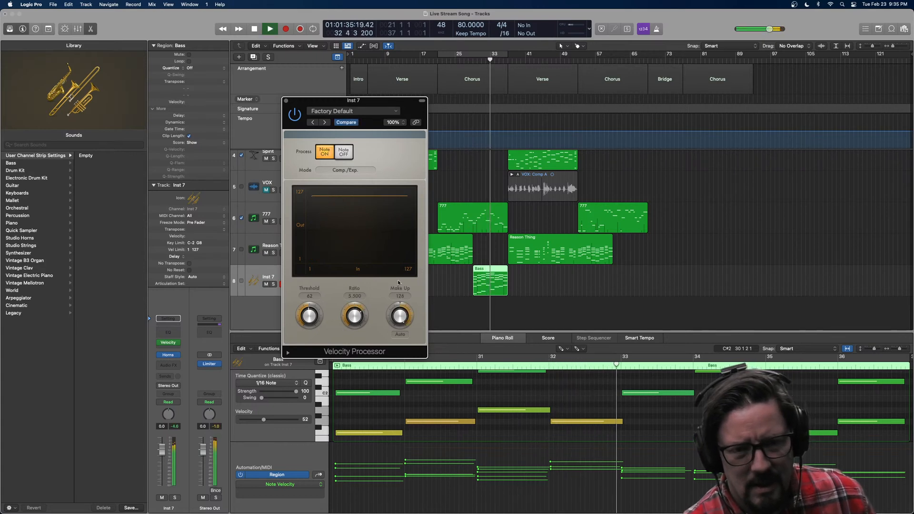
left_click(286, 101)
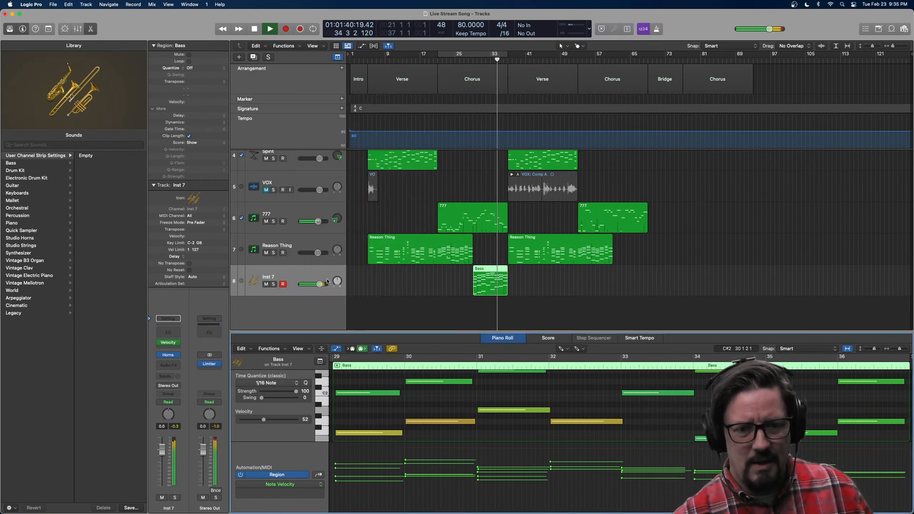
Lower the Inst 7 track's volume to -6.4 dB and stop playback.
left_click_drag(319, 284, 312, 283)
key("space")
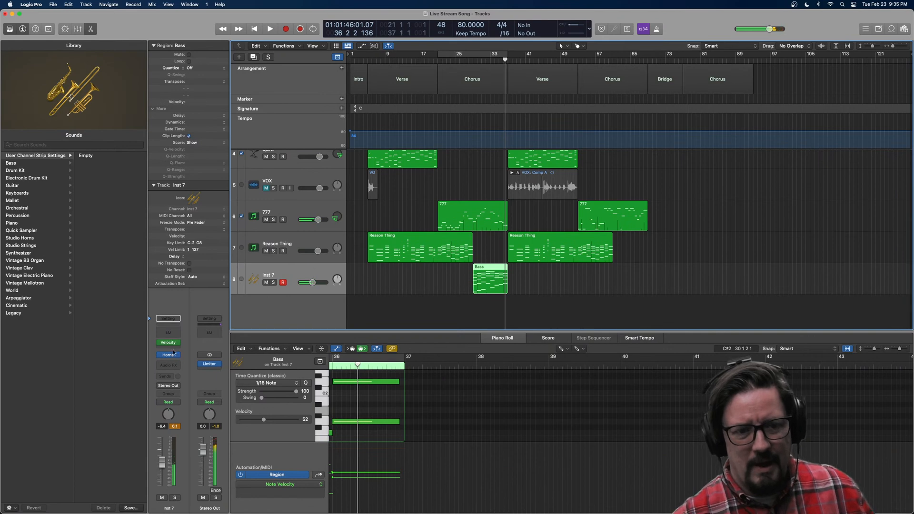
left_click(161, 367)
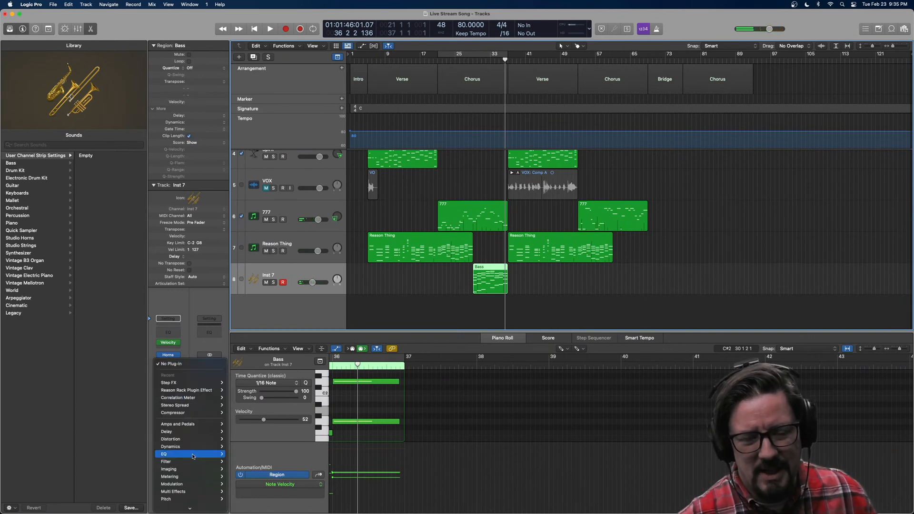
mouse_move(196, 458)
left_click(195, 298)
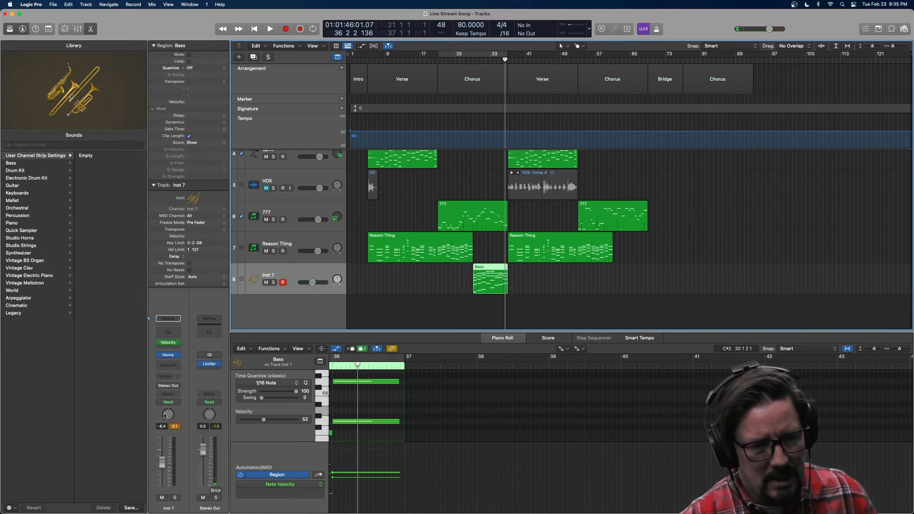
Switch Inst 7 to Binaural Pan, placing the horns behind the listener at about -179° with a spread of +104°.
left_click_drag(168, 414, 173, 442)
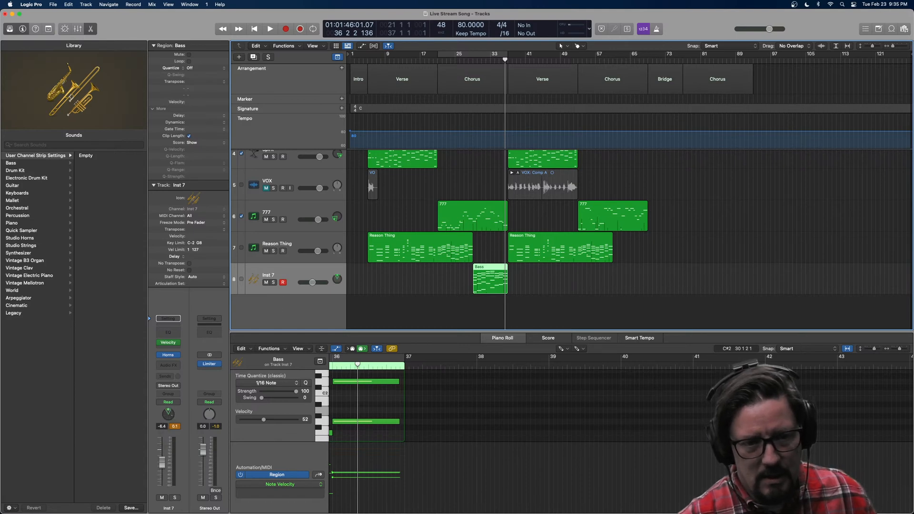
double_click(337, 279)
left_click_drag(412, 215, 377, 289)
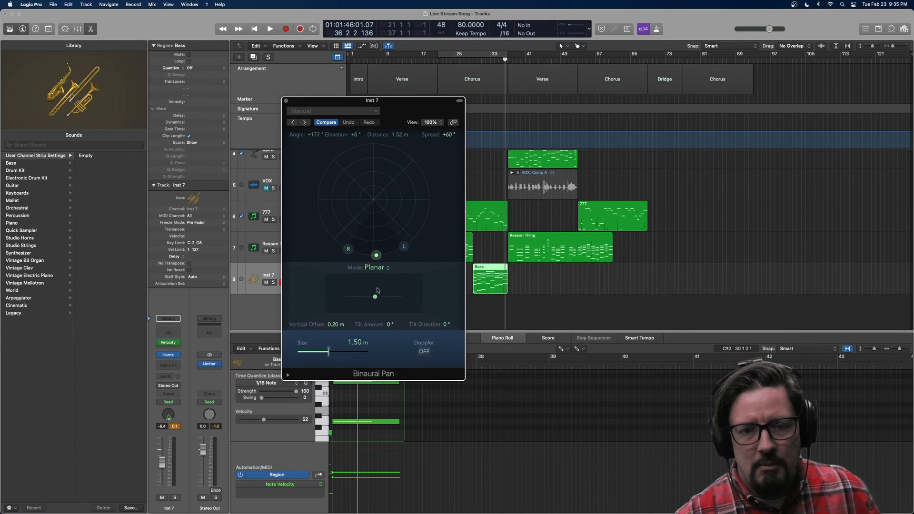
left_click_drag(403, 253, 425, 247)
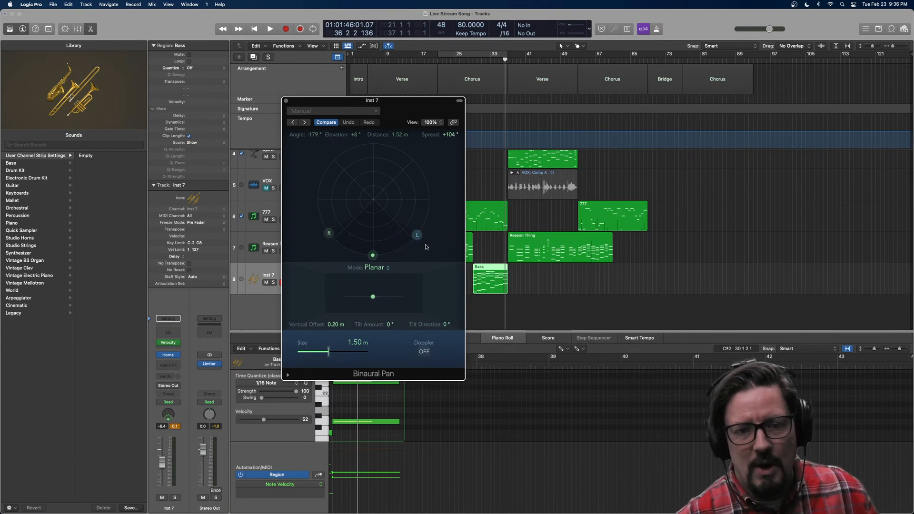
left_click(287, 102)
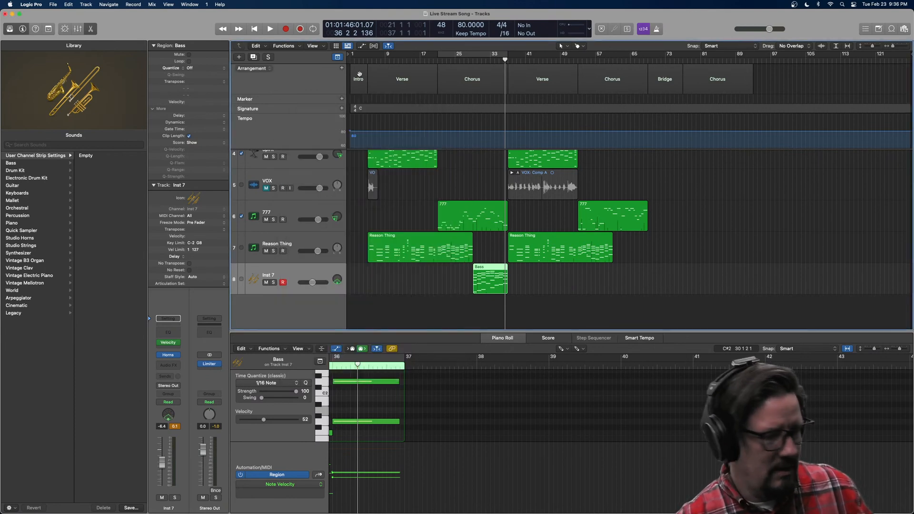
Play from bar 28 and transpose the Bass region on Inst 7 by +12.
left_click(467, 61)
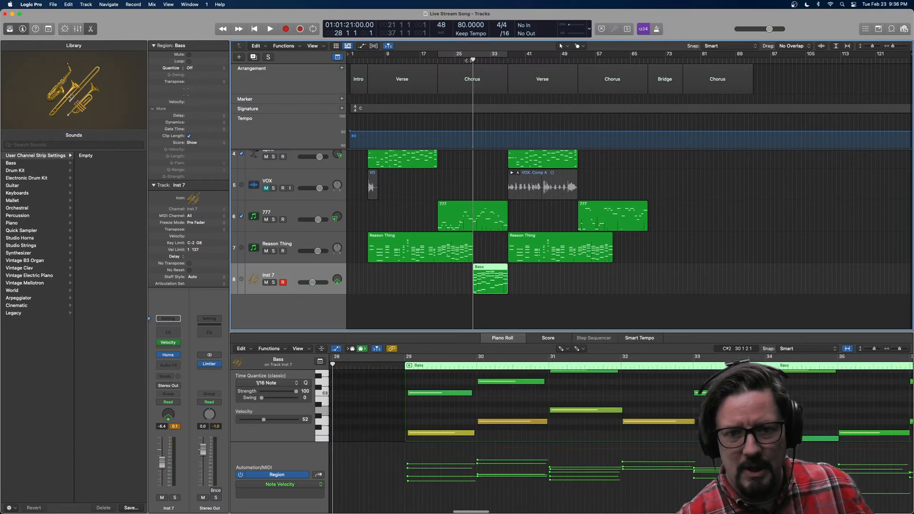
key("space")
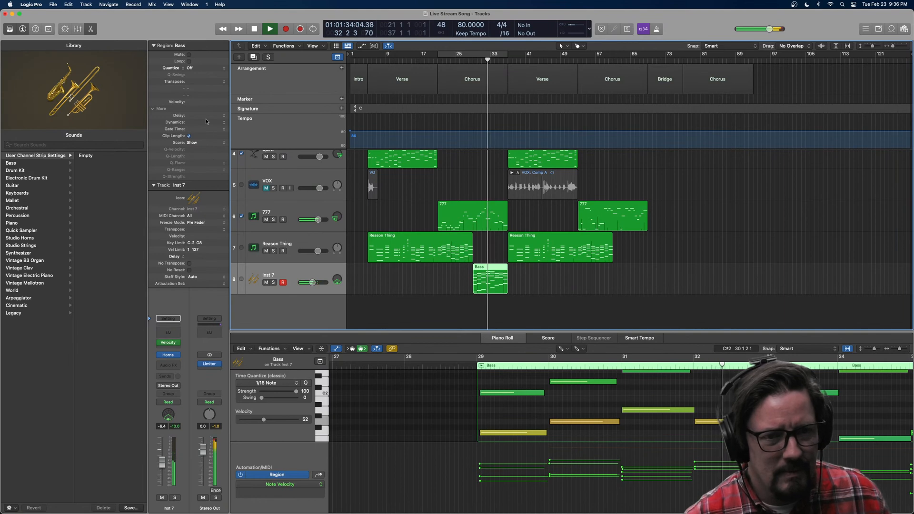
left_click(225, 82)
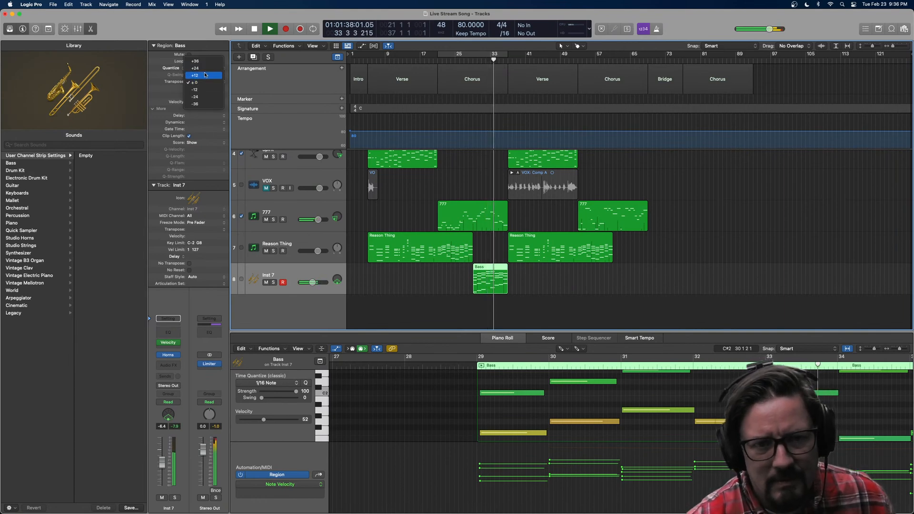
left_click(205, 74)
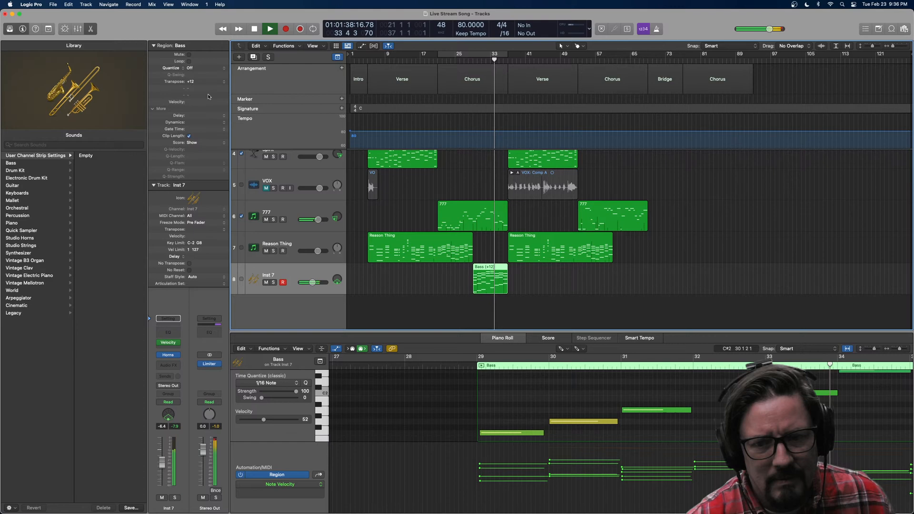
Replay the chorus to hear the transposed horn part together with the other tracks.
left_click(463, 60)
scroll(449, 133, "up", 1)
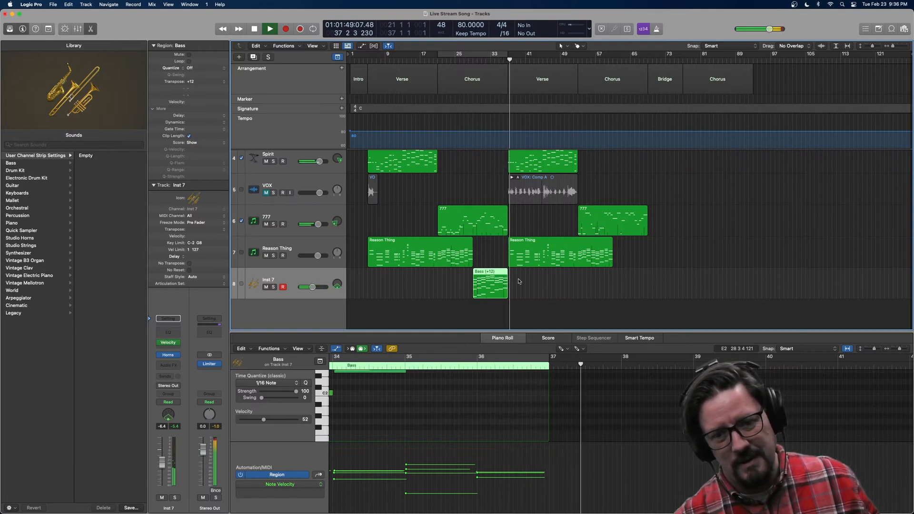
key("space")
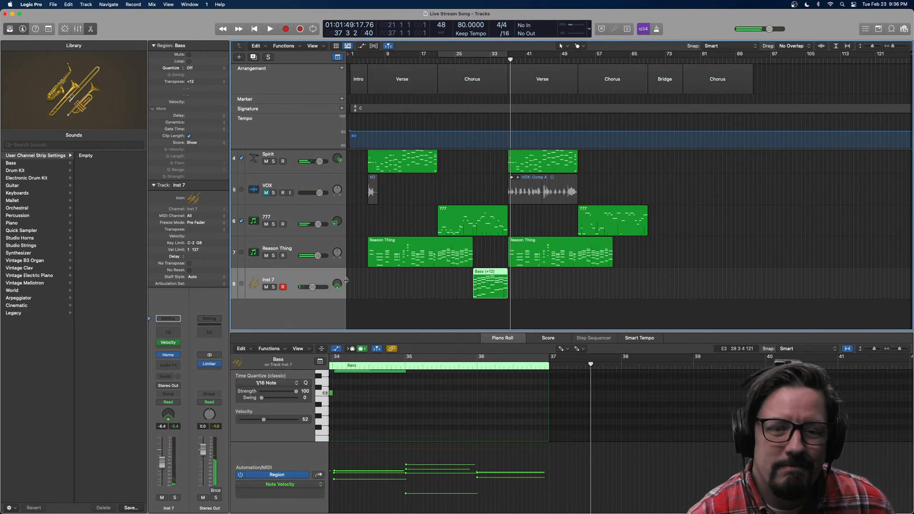
Replace Studio Horns on Inst 7 with the East West Play instrument in Stereo.
scroll(275, 318, "down", 1)
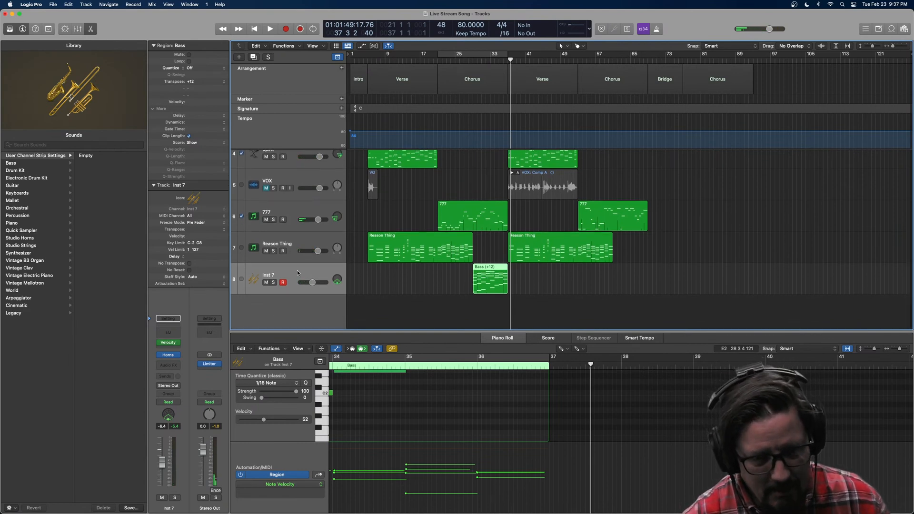
left_click(177, 355)
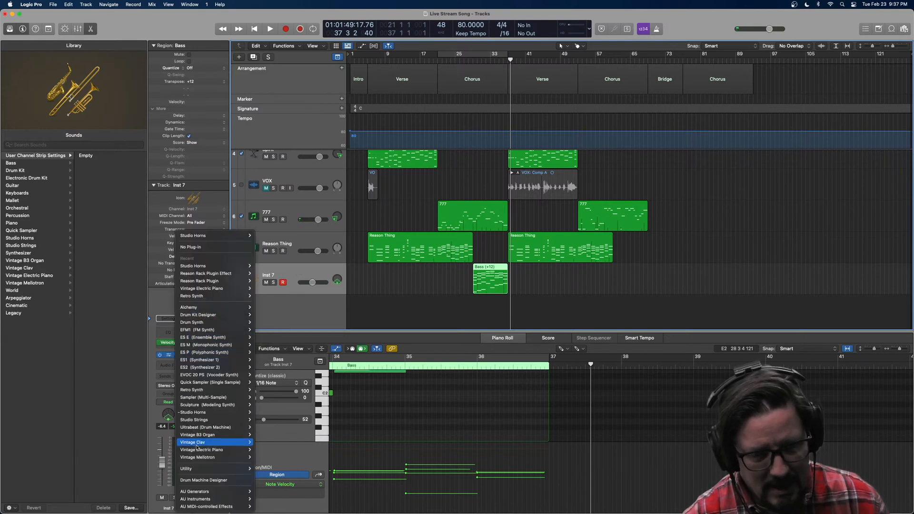
mouse_move(200, 499)
mouse_move(273, 470)
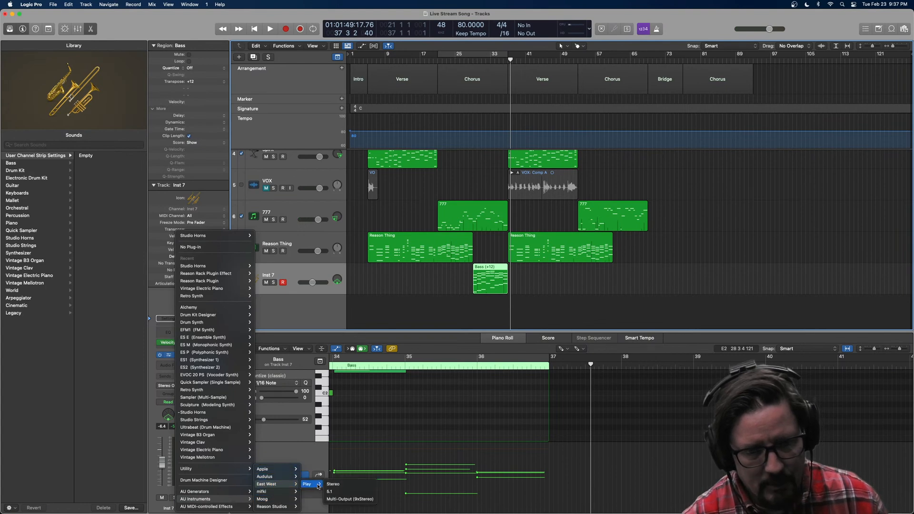
left_click(339, 484)
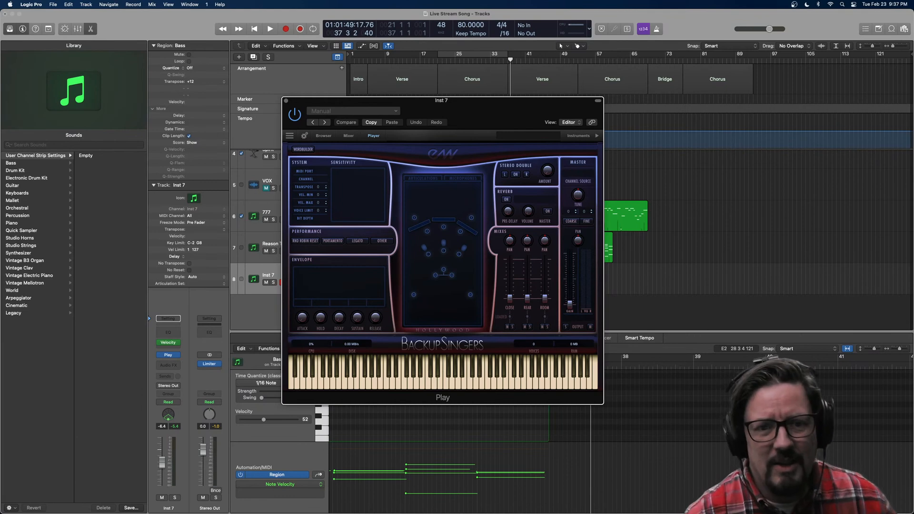
Load the HPB SusAcc patch from EW Hollywood Pop Brass, 1 Sustain, into Play on Inst 7, replacing any loaded instrument.
left_click(324, 136)
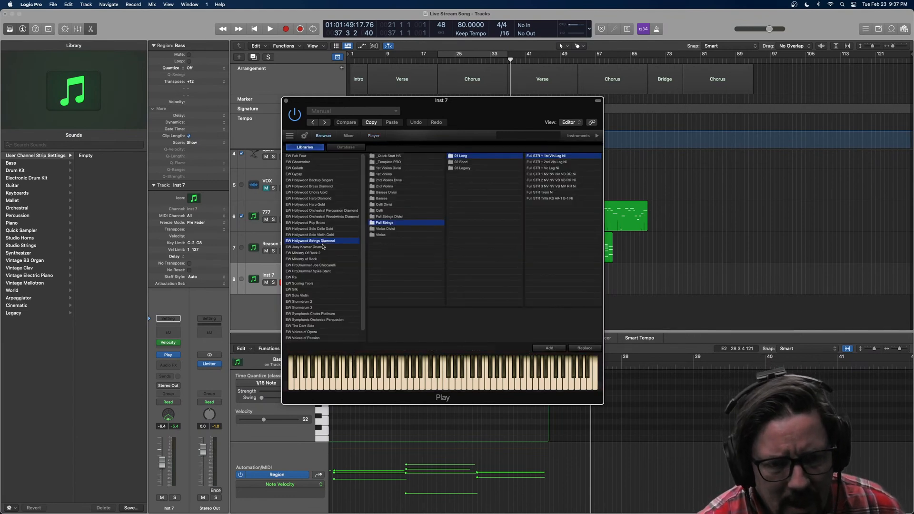
left_click(320, 223)
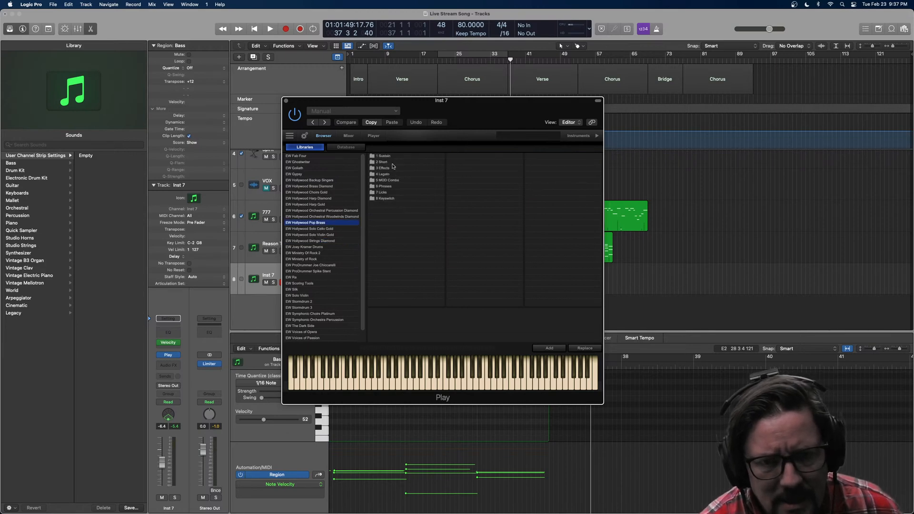
left_click(390, 157)
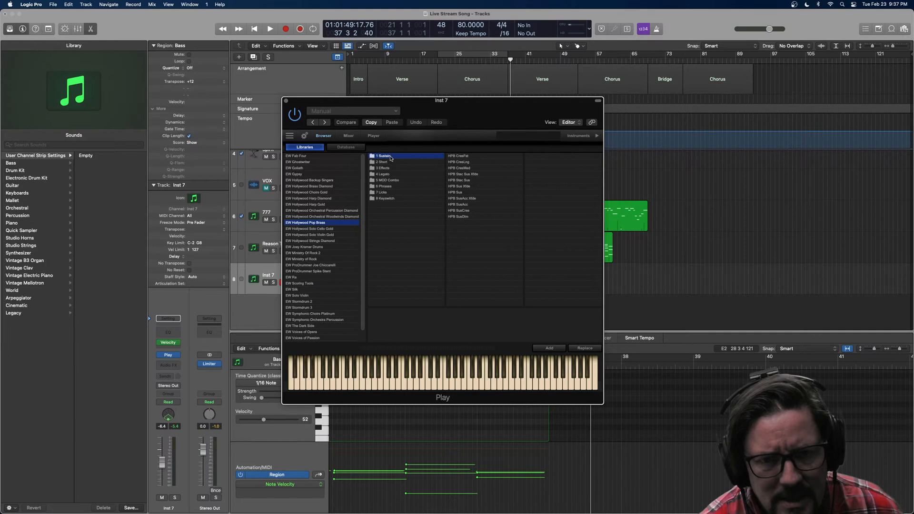
left_click(460, 205)
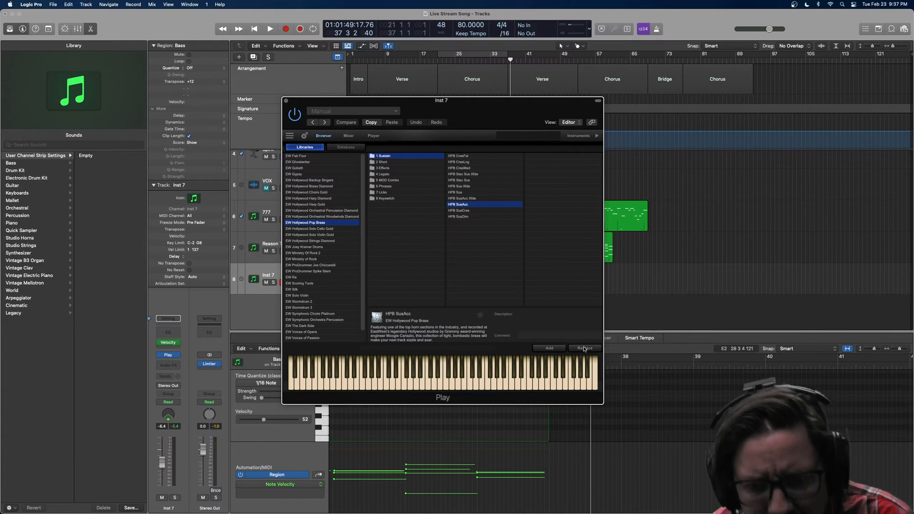
left_click(584, 347)
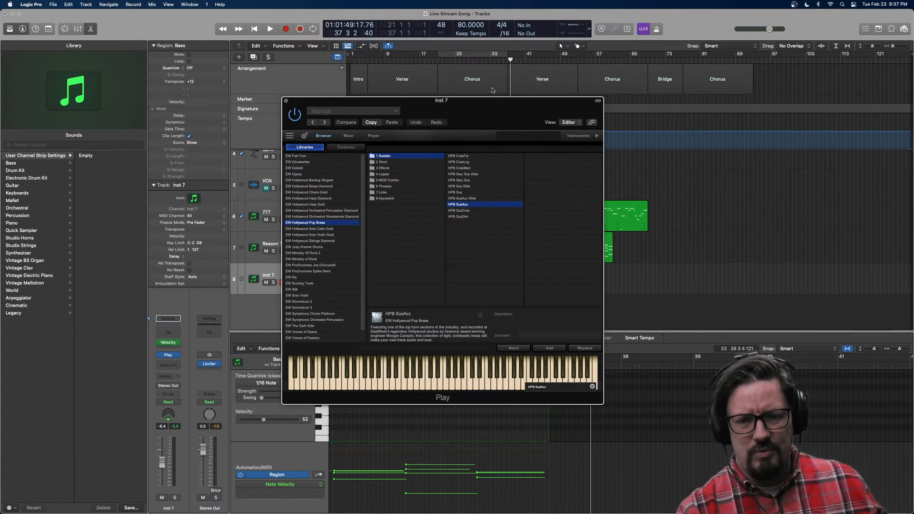
Play the first chorus from about bar 27 to hear the brass patch with the other tracks, closing the Play window.
left_click_drag(498, 110, 764, 61)
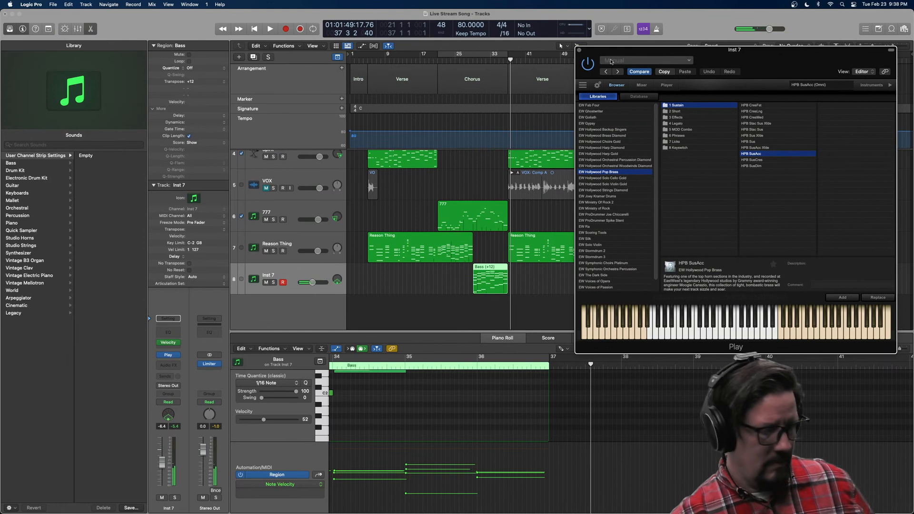
left_click_drag(445, 61, 470, 61)
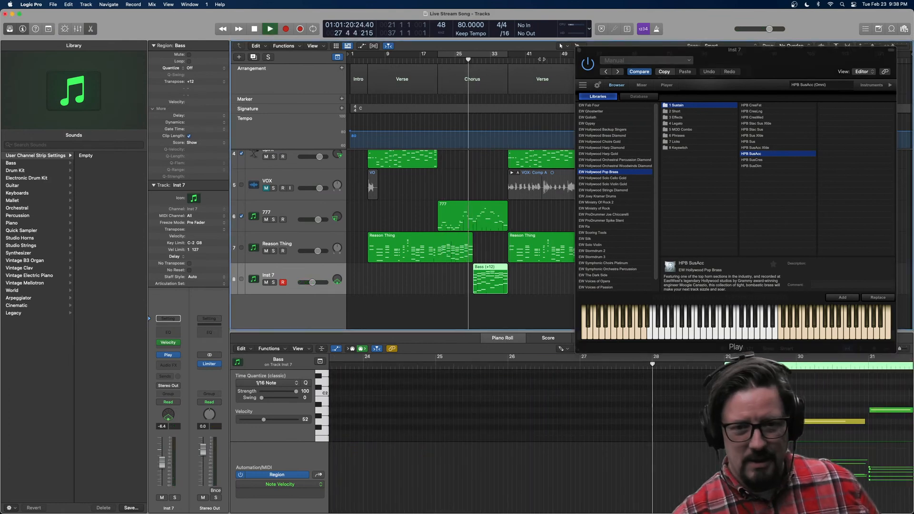
key("space")
left_click(578, 50)
left_click(578, 50)
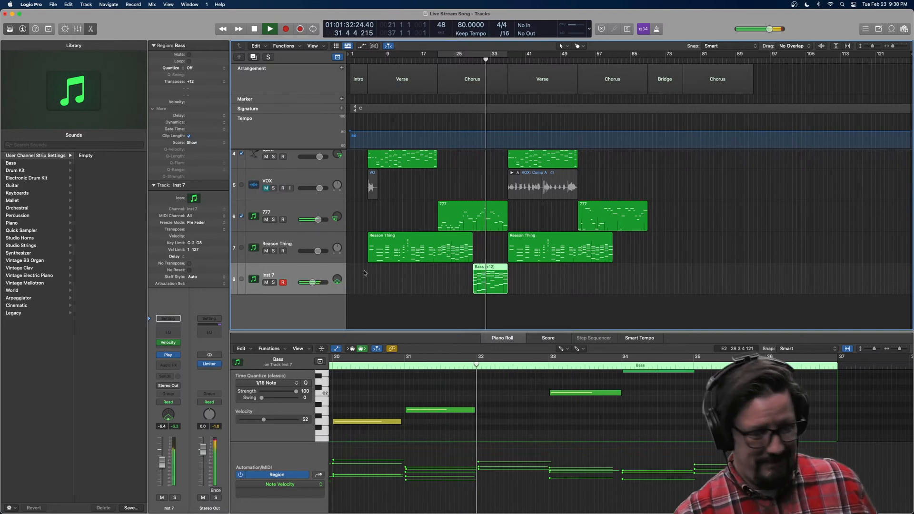
scroll(464, 238, "up", 5)
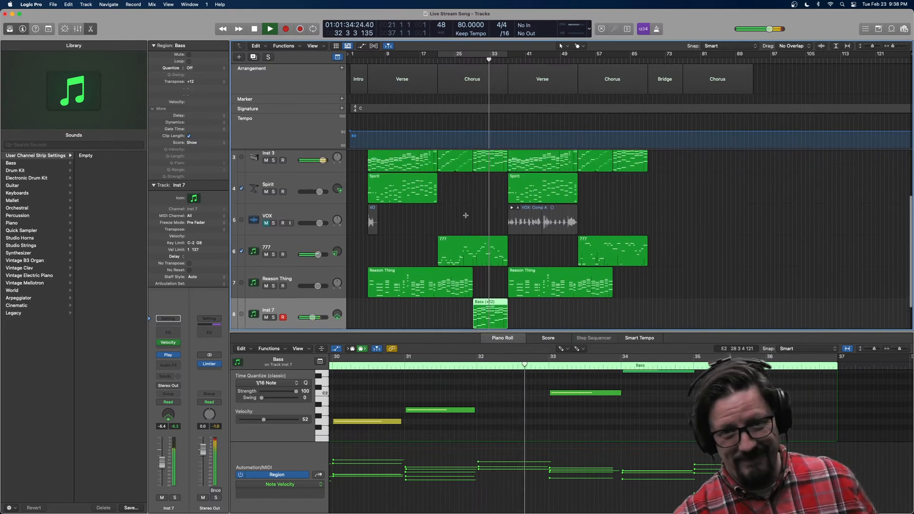
key("space")
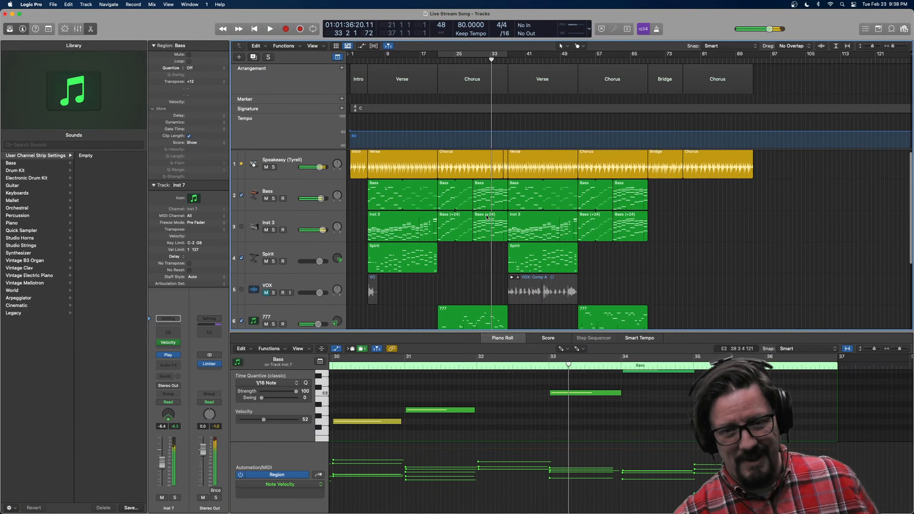
left_click(297, 218)
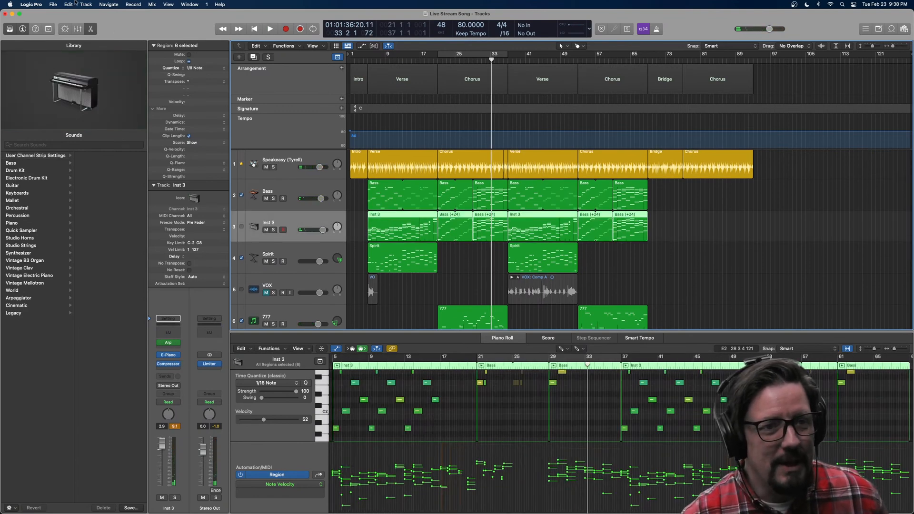
left_click(85, 4)
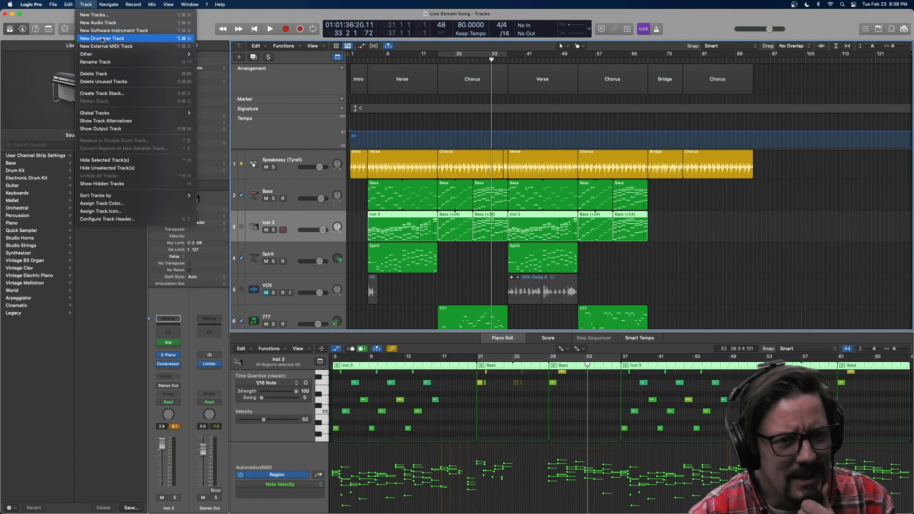
mouse_move(185, 54)
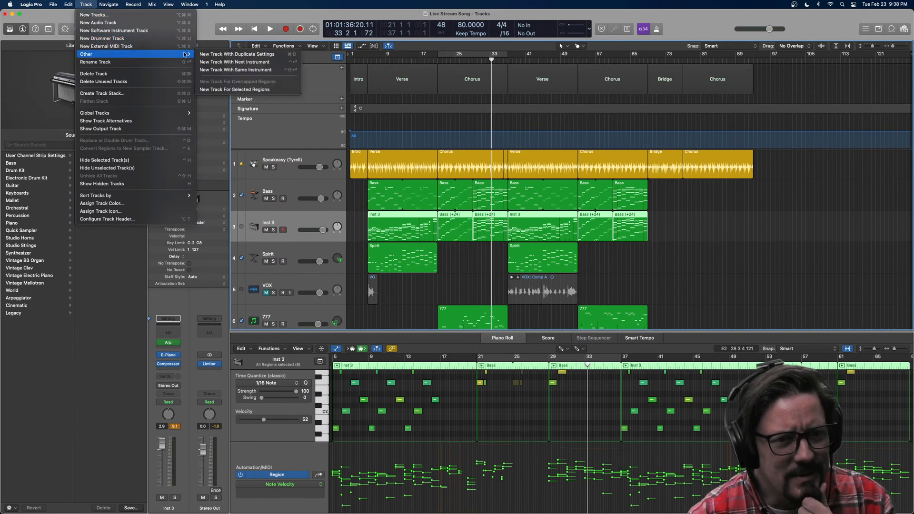
left_click(227, 55)
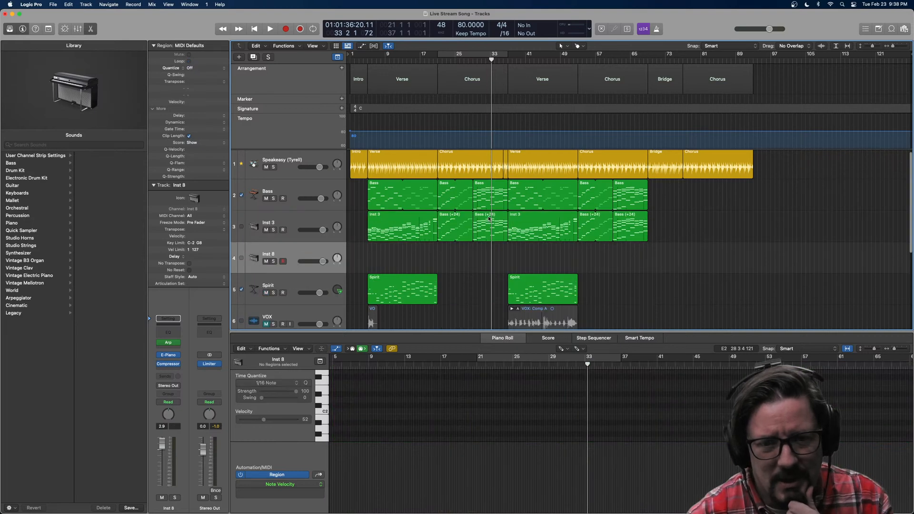
left_click_drag(489, 218, 478, 256)
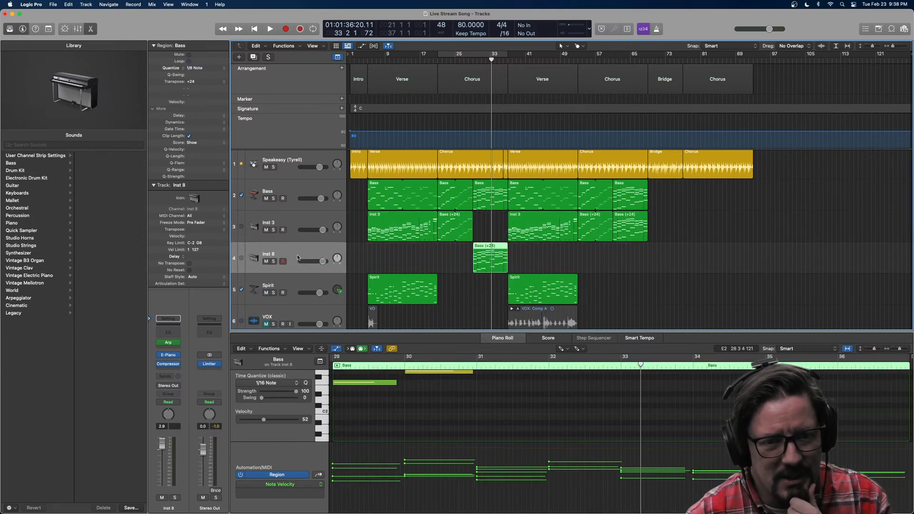
mouse_move(160, 364)
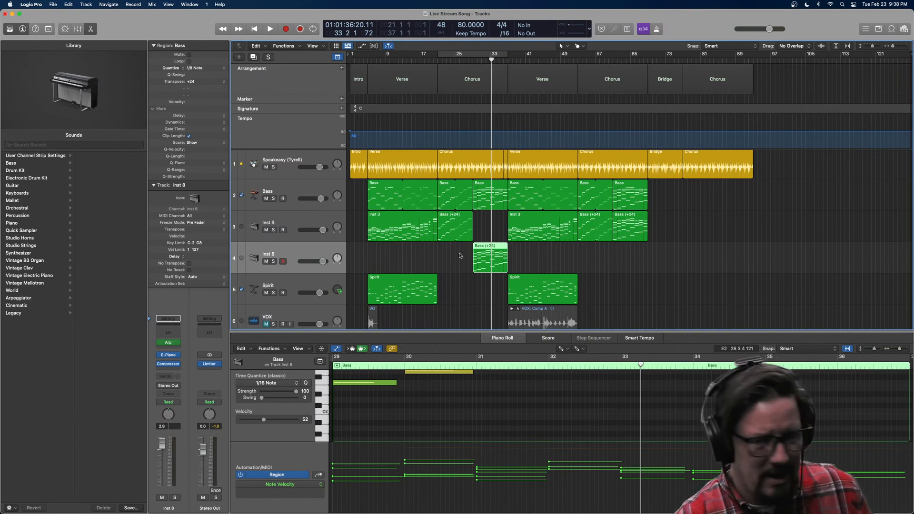
key("super+z")
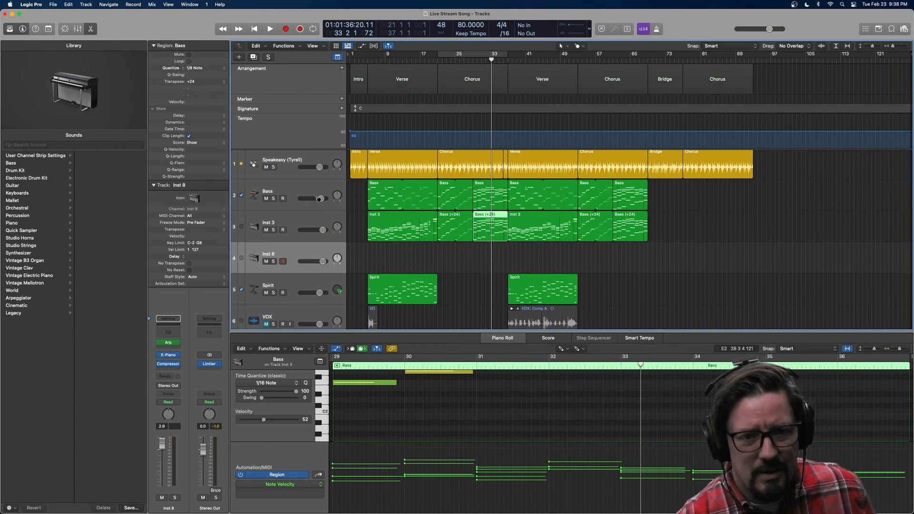
key("super+z")
Create a new track with the Bass track's duplicate settings and move the Bass region at bar 29 onto it.
left_click(300, 192)
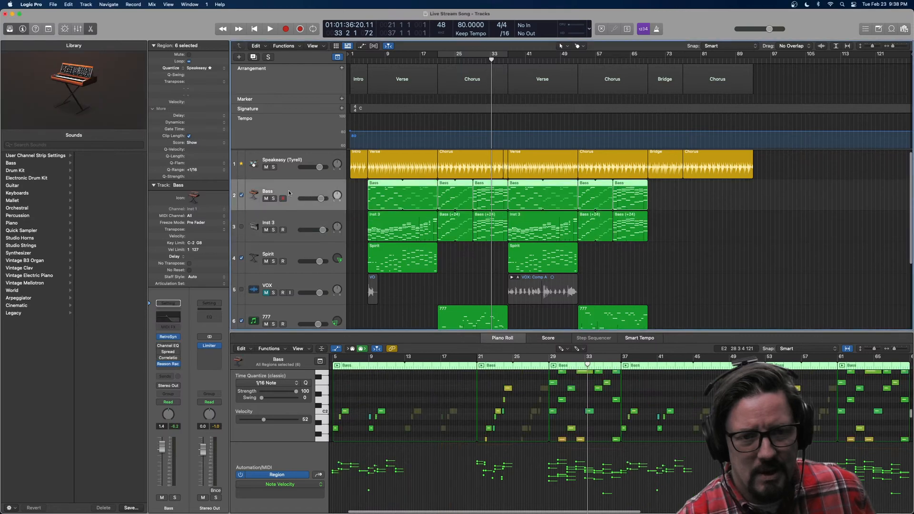
left_click(87, 4)
mouse_move(181, 54)
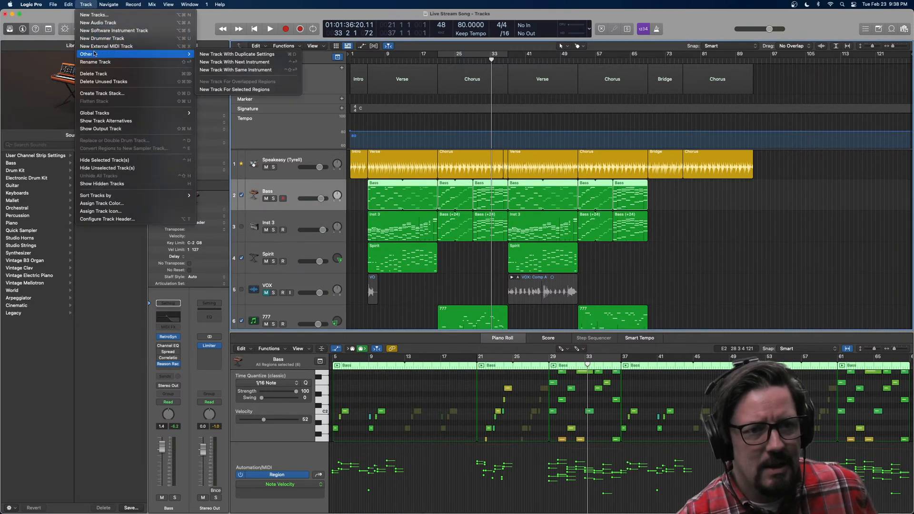
left_click(228, 56)
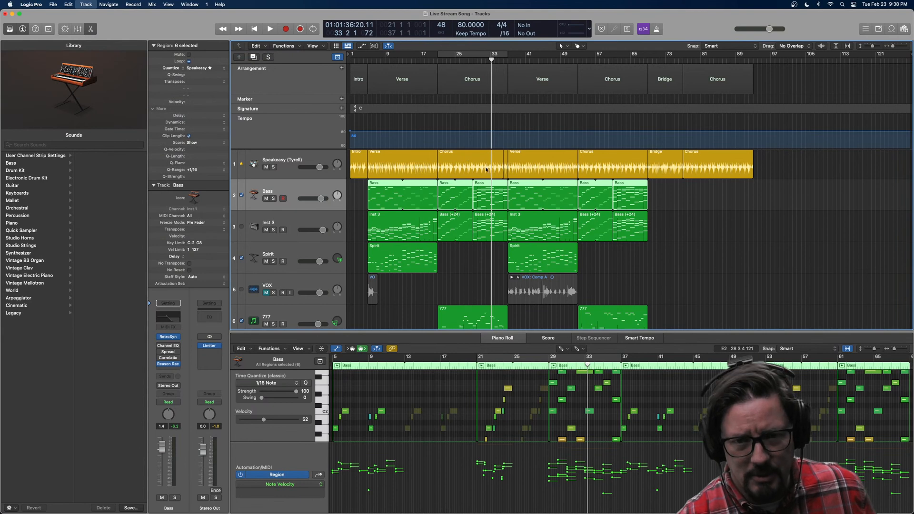
left_click_drag(486, 186, 487, 217)
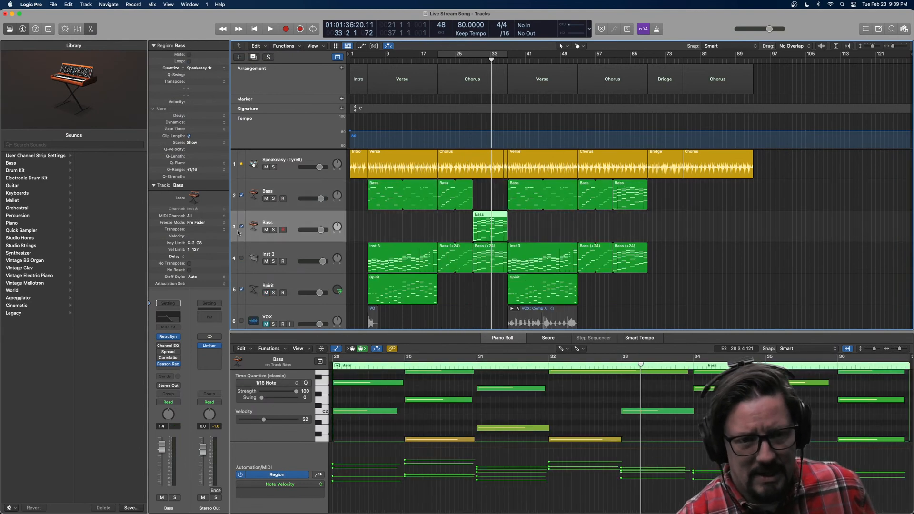
On the new Bass track, bypass the Reason Rack and enable Channel EQ, Spread and the Correlation meter.
left_click(160, 365)
left_click(159, 358)
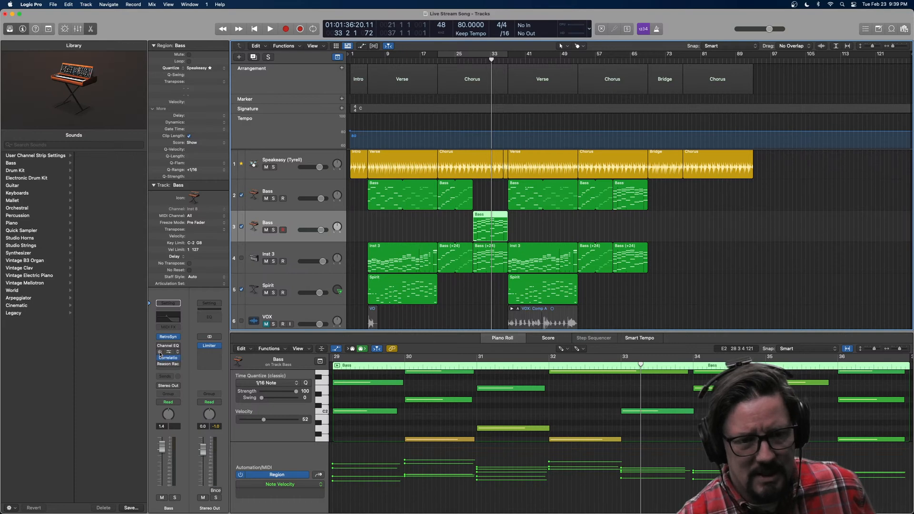
left_click(159, 353)
left_click(160, 346)
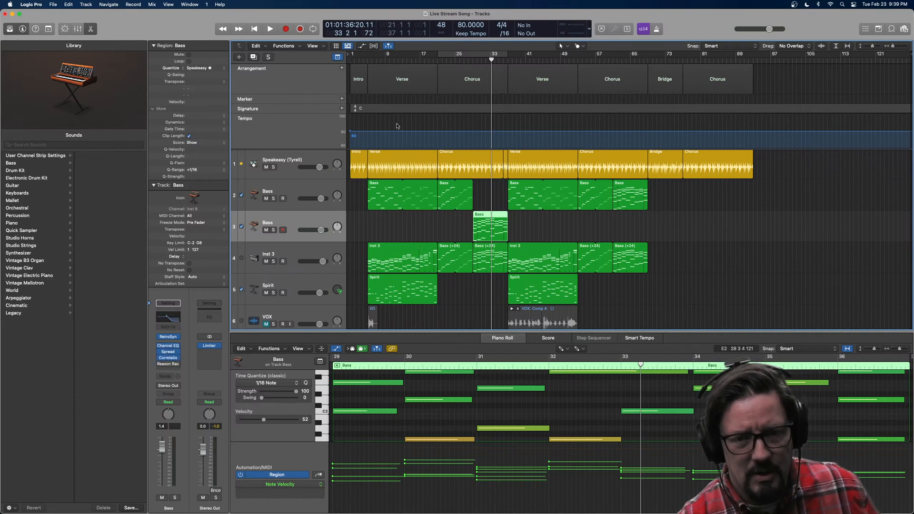
Play from about bar 27 to hear the separate chorus Bass track with the full arrangement through into the second verse.
key("comma")
key("comma")
key("comma")
key("comma")
key("comma")
key("comma")
key("comma")
key("period")
key("space")
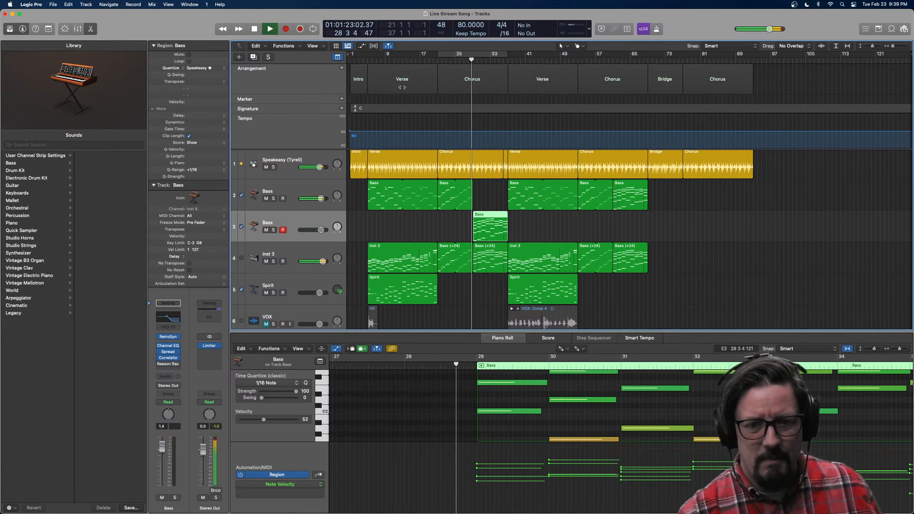
scroll(439, 218, "down", 1)
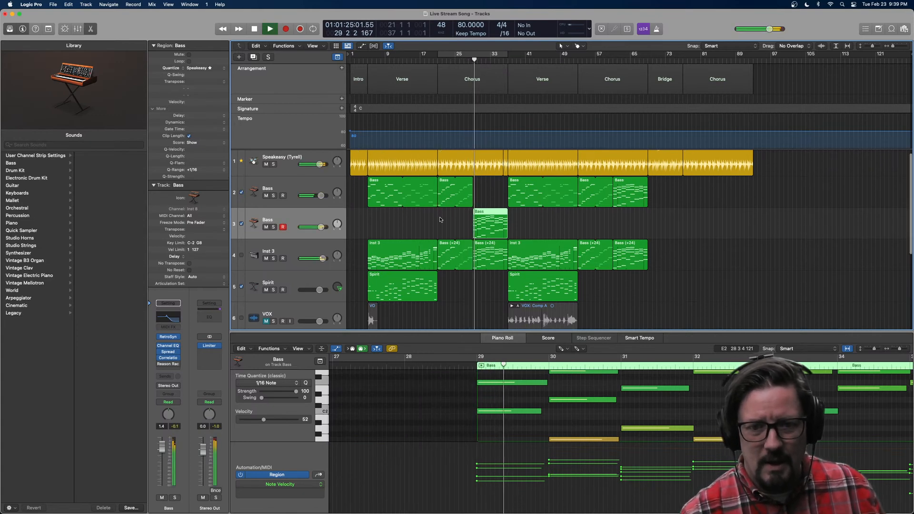
scroll(439, 217, "down", 2)
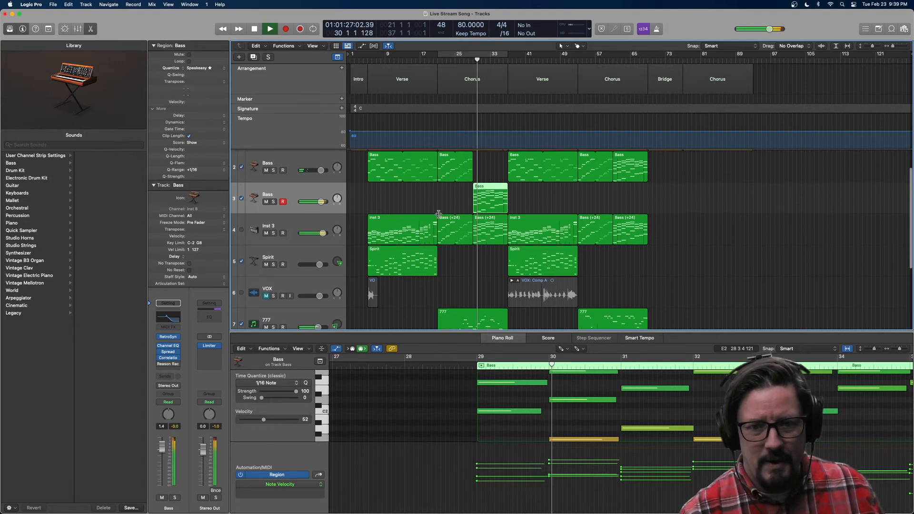
scroll(438, 214, "down", 4)
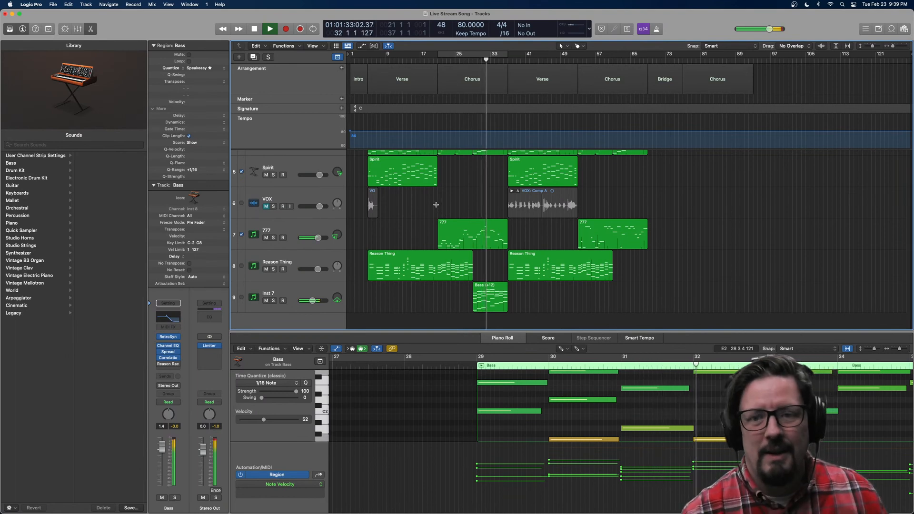
scroll(455, 213, "up", 1)
scroll(455, 213, "up", 4)
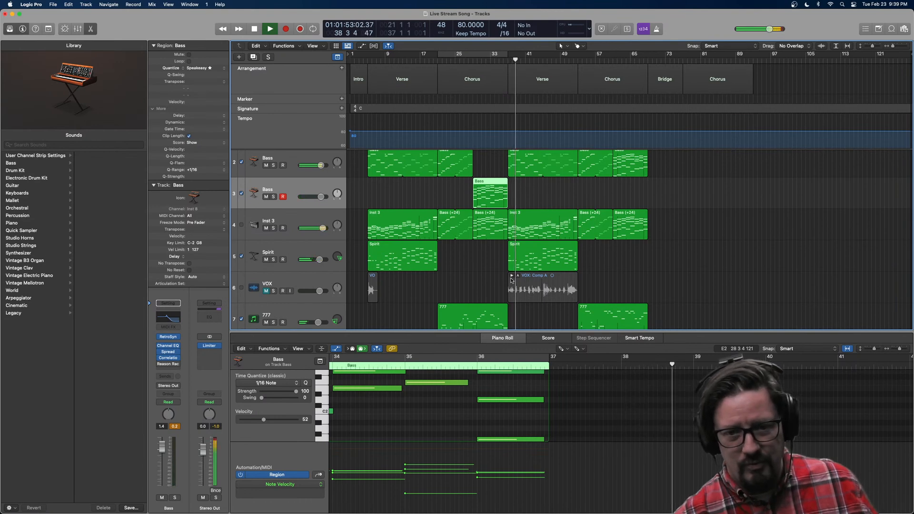
Unmute VOX to hear the vocal over the second verse, then stop playback and mute VOX again.
left_click(265, 291)
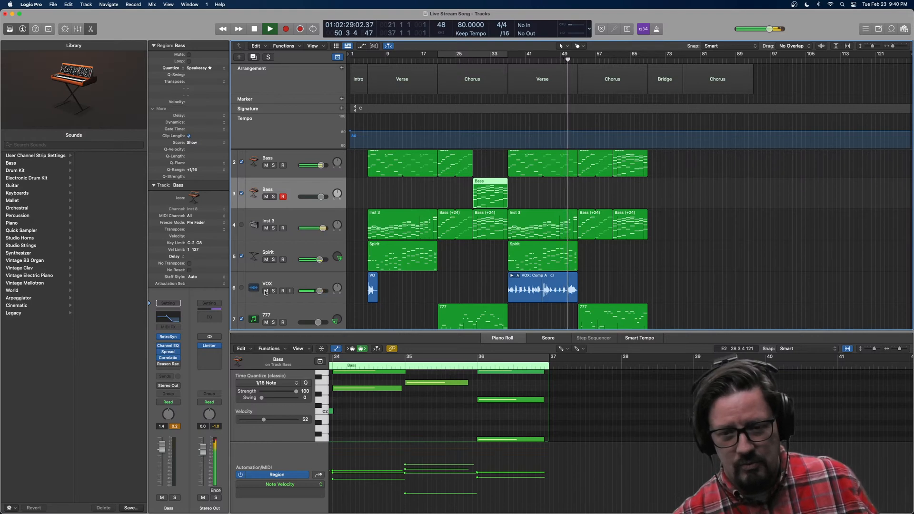
key("space")
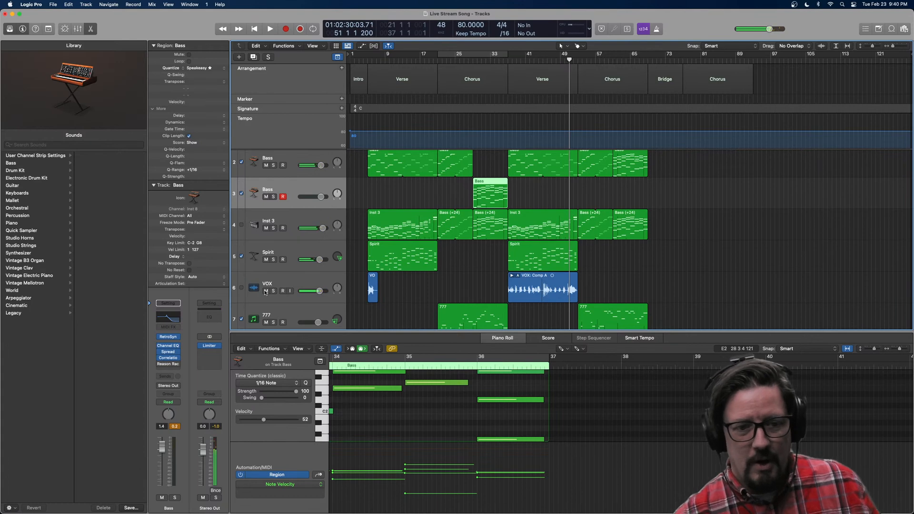
left_click(266, 291)
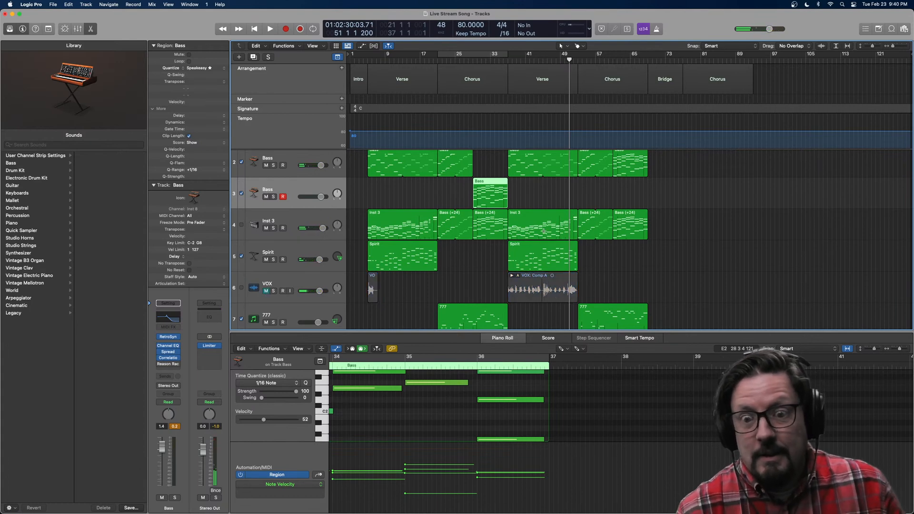
Review the regions on all tracks from Speakeasy down to Inst 7 across the verses and choruses.
scroll(543, 231, "down", 5)
scroll(543, 231, "up", 7)
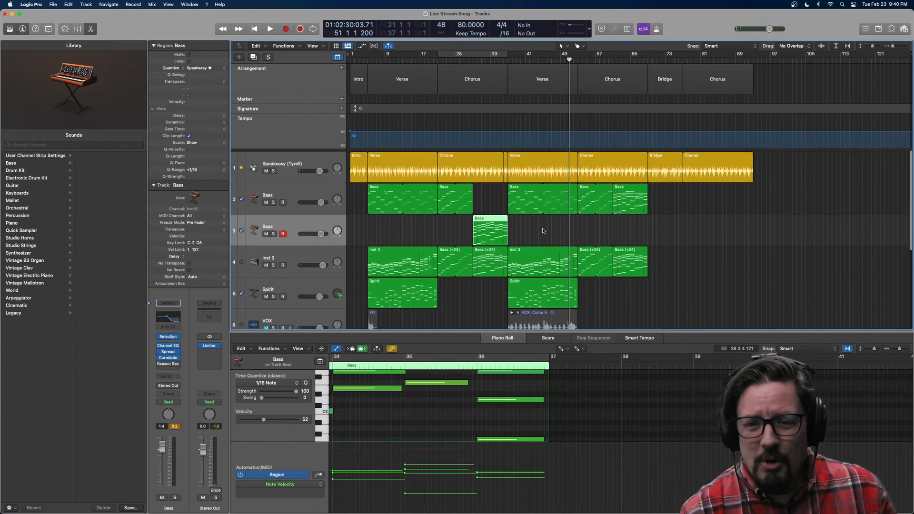
scroll(542, 231, "down", 5)
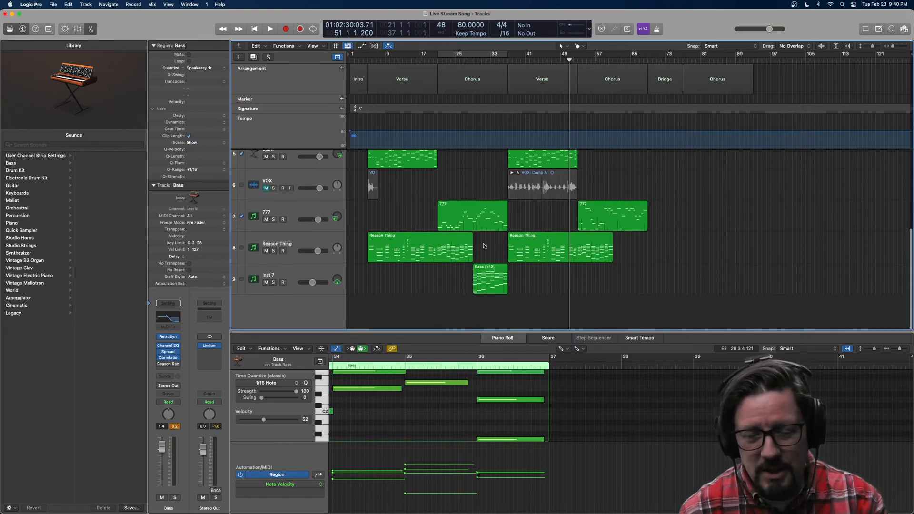
scroll(536, 223, "up", 3)
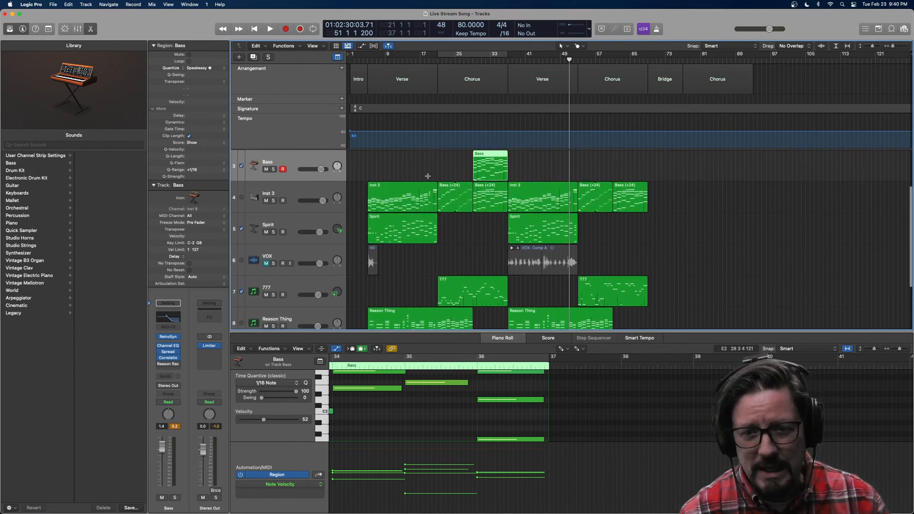
scroll(426, 167, "up", 2)
scroll(428, 190, "down", 5)
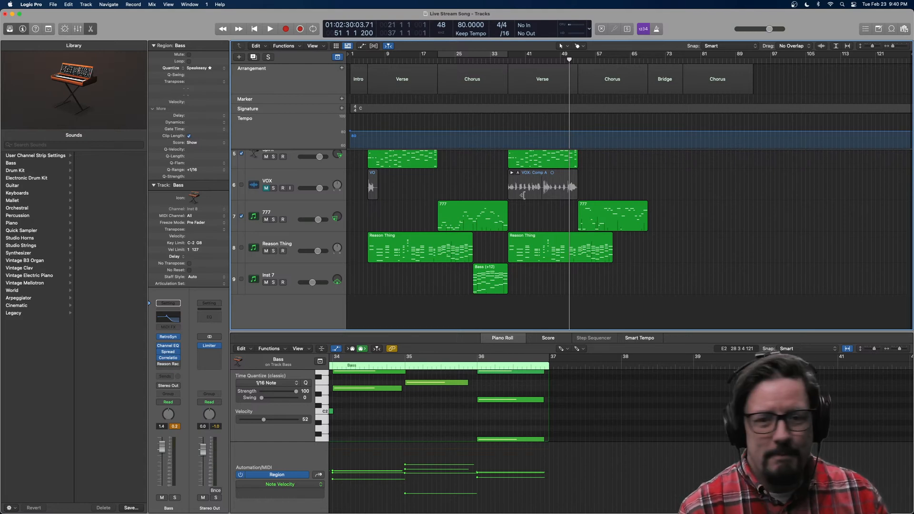
scroll(593, 189, "up", 5)
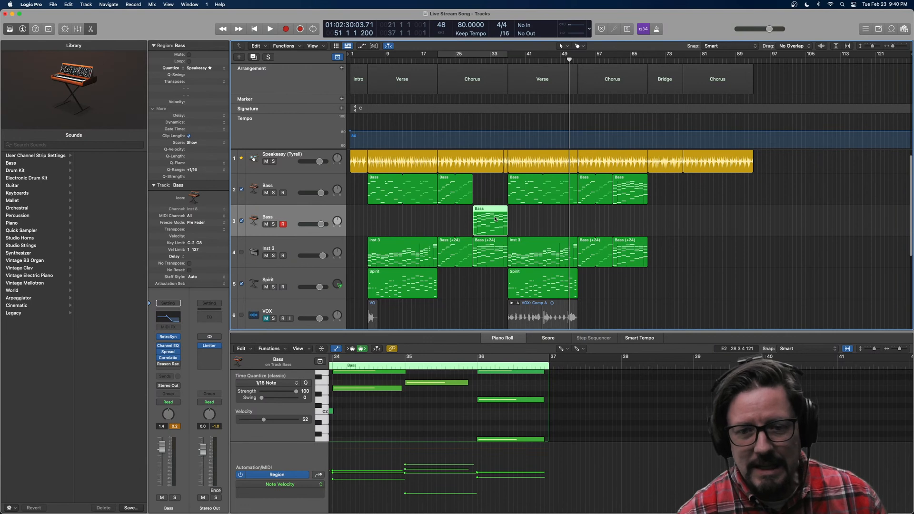
scroll(533, 213, "down", 4)
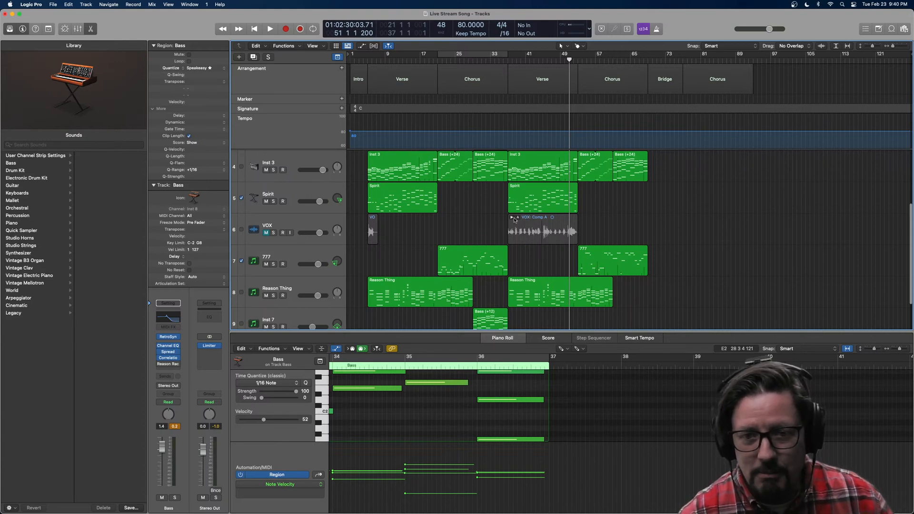
scroll(500, 218, "up", 4)
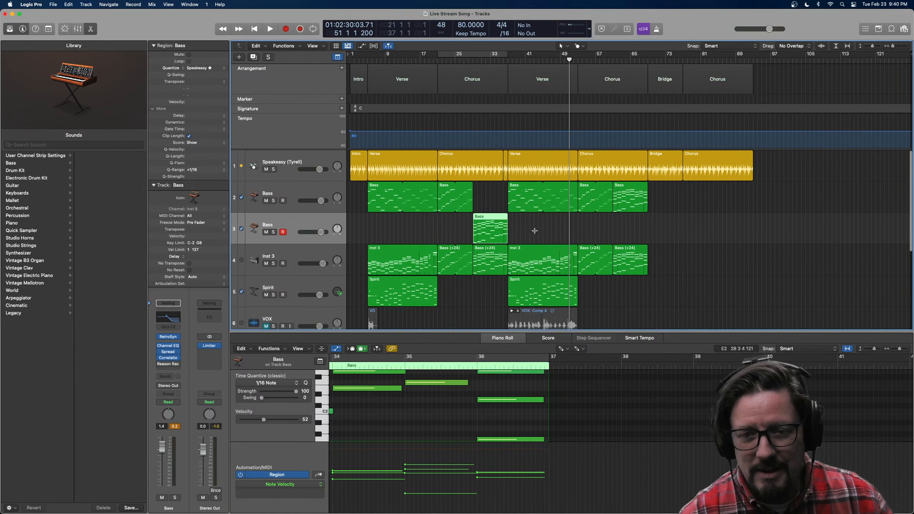
scroll(534, 231, "down", 5)
scroll(614, 194, "up", 4)
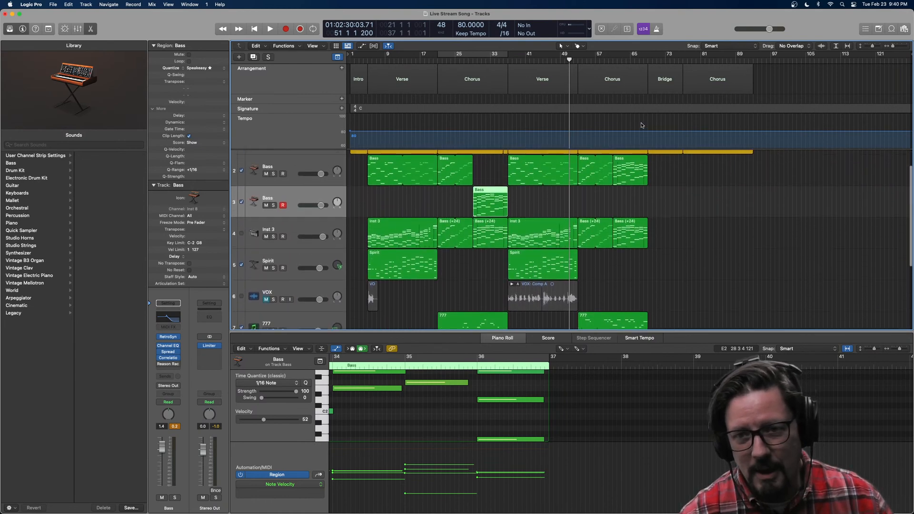
scroll(691, 245, "up", 1)
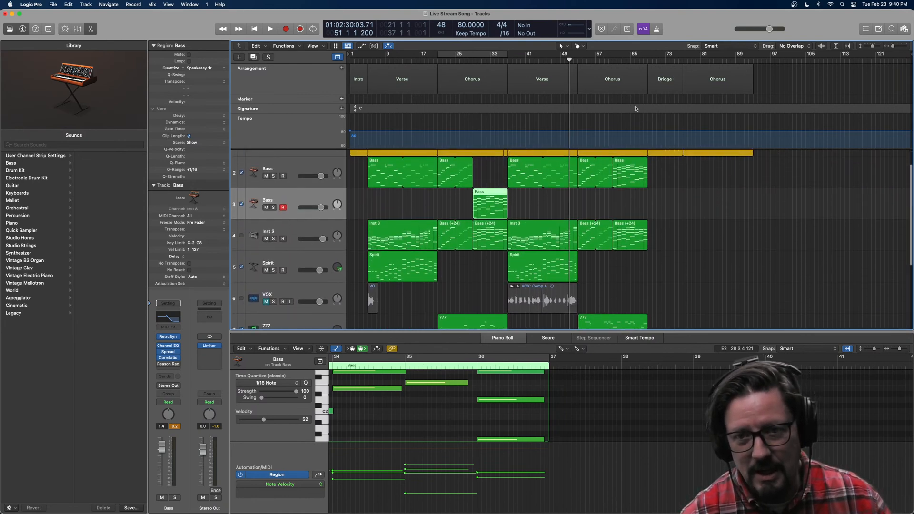